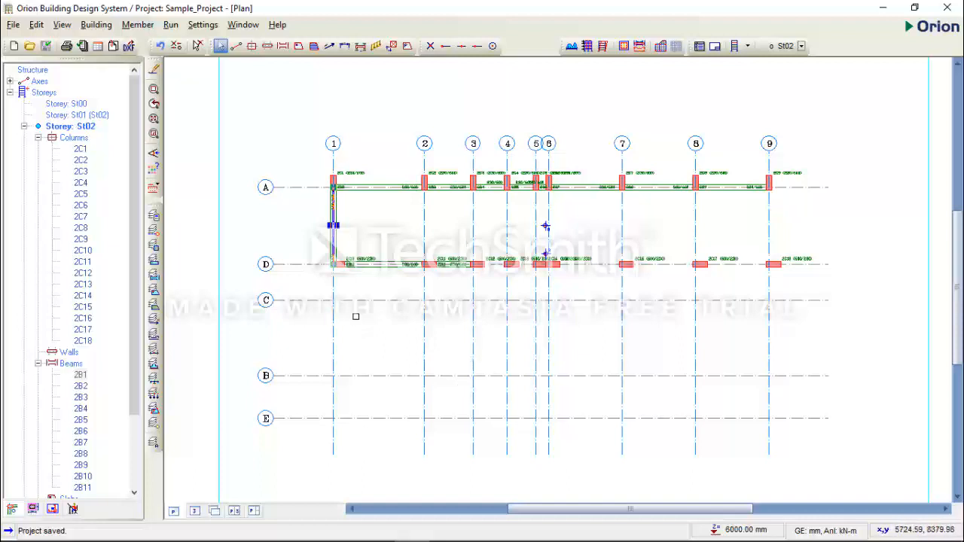
Open the existing project Project_Alpha from the project list
{"action": "left_click", "coordinate": [12, 25]}
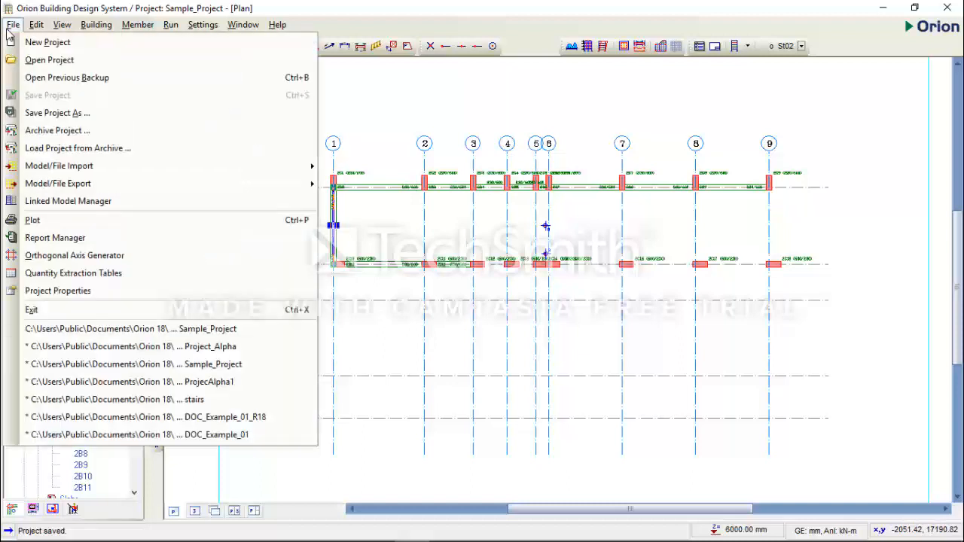
{"action": "left_click", "coordinate": [41, 62]}
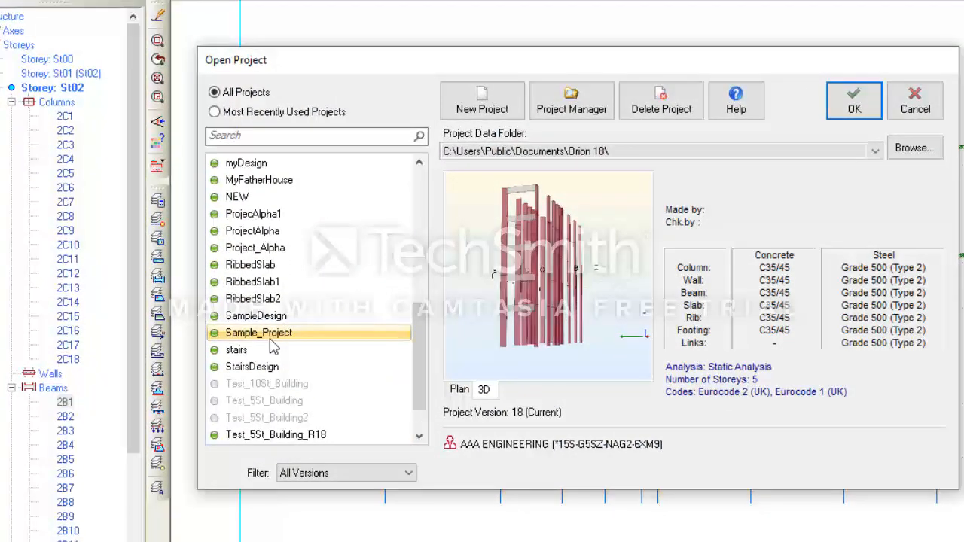
{"action": "scroll", "coordinate": [273, 356], "scroll_direction": "down", "scroll_amount": 1}
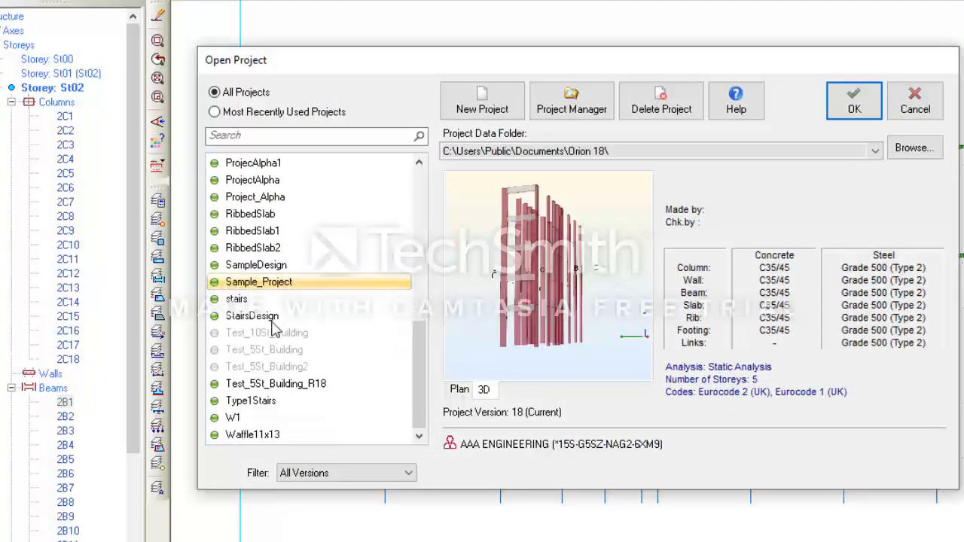
{"action": "left_click", "coordinate": [253, 250]}
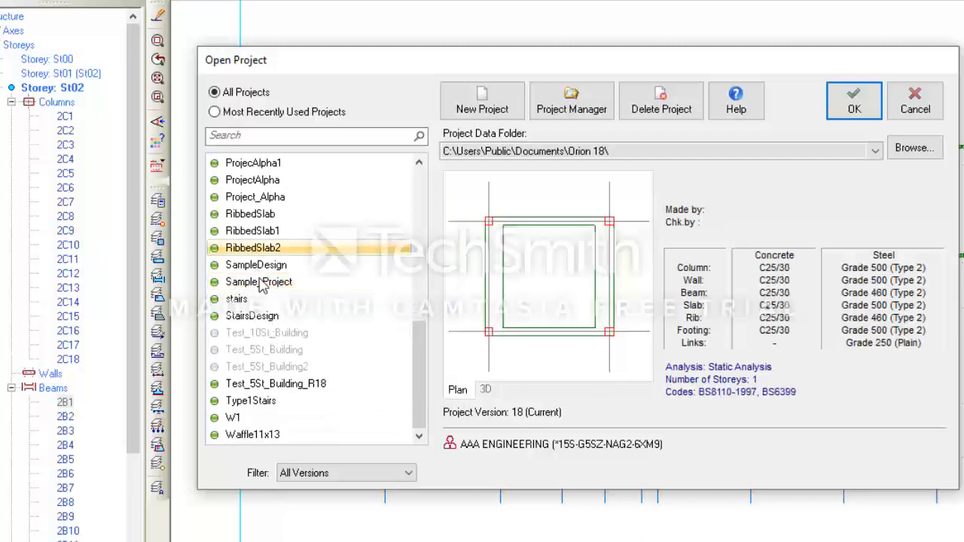
{"action": "left_click", "coordinate": [258, 282]}
{"action": "scroll", "coordinate": [265, 284], "scroll_direction": "up", "scroll_amount": 1}
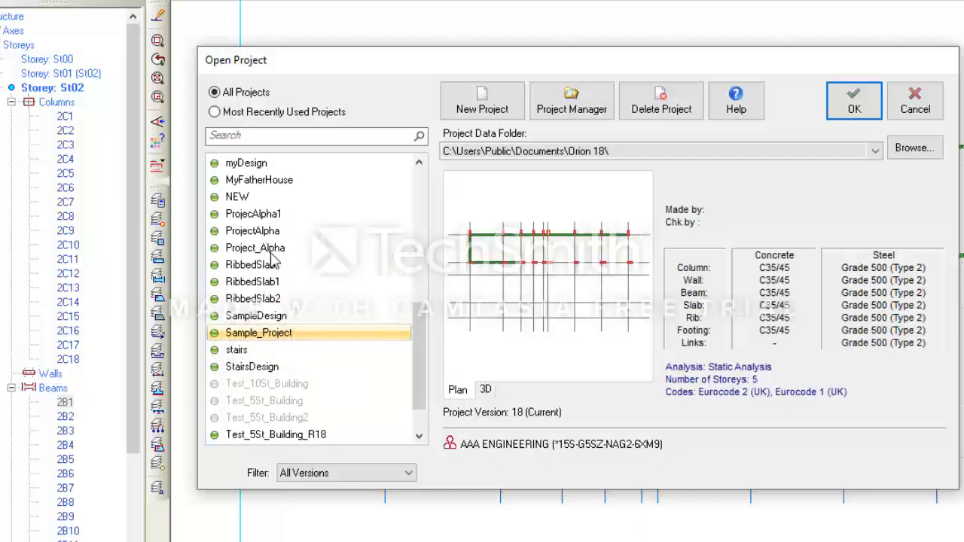
{"action": "left_click", "coordinate": [272, 255]}
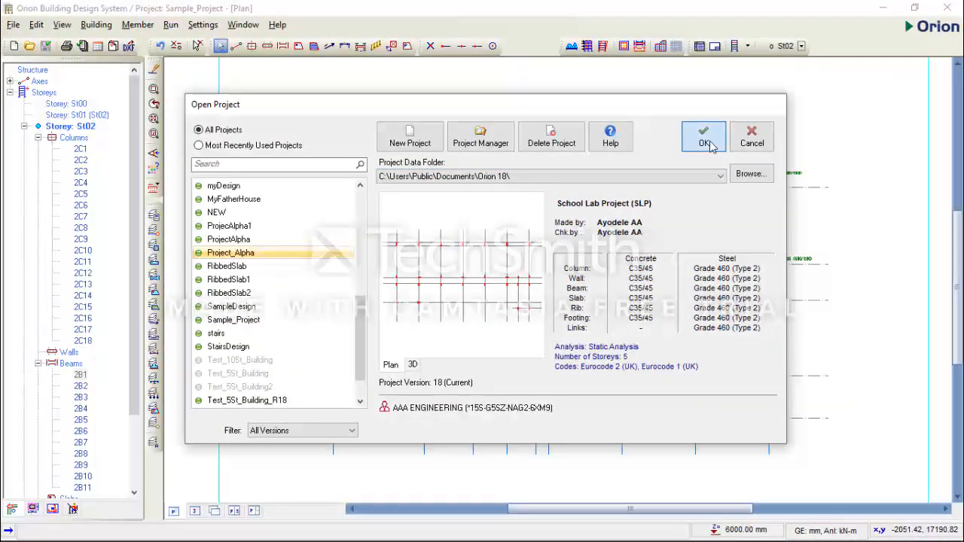
{"action": "left_click", "coordinate": [704, 142]}
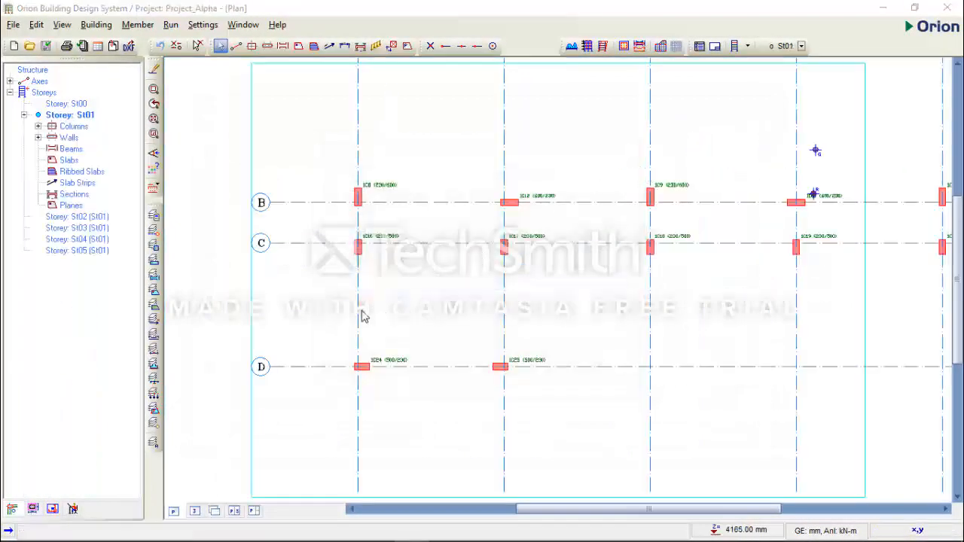
Start the Beam command on storey St01 and move the Beam Properties dialog clear of the grid's upper axes
{"action": "scroll", "coordinate": [354, 318], "scroll_direction": "down", "scroll_amount": 5}
{"action": "scroll", "coordinate": [419, 287], "scroll_direction": "up", "scroll_amount": 3}
{"action": "middle_click_drag", "start_coordinate": [401, 335], "coordinate": [409, 316]}
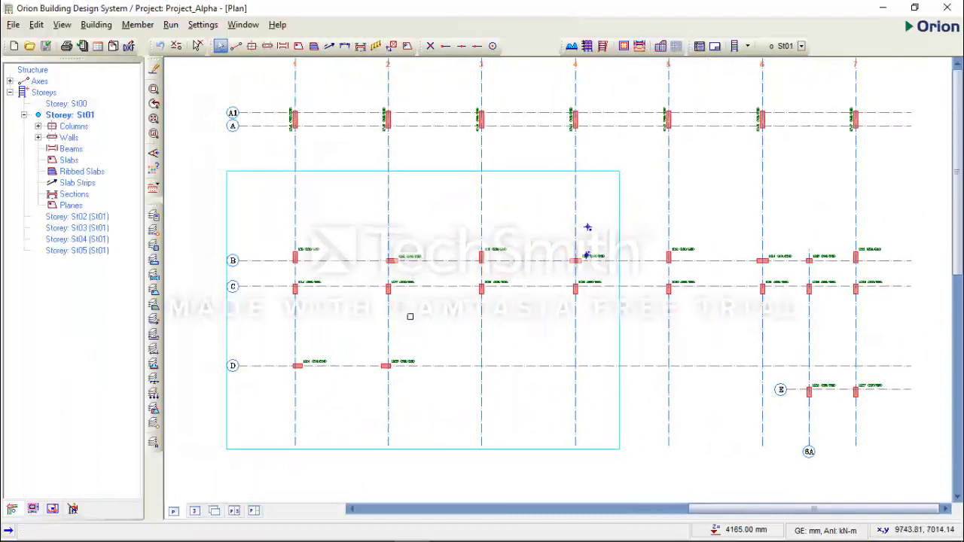
{"action": "middle_click_drag", "start_coordinate": [446, 286], "coordinate": [434, 305]}
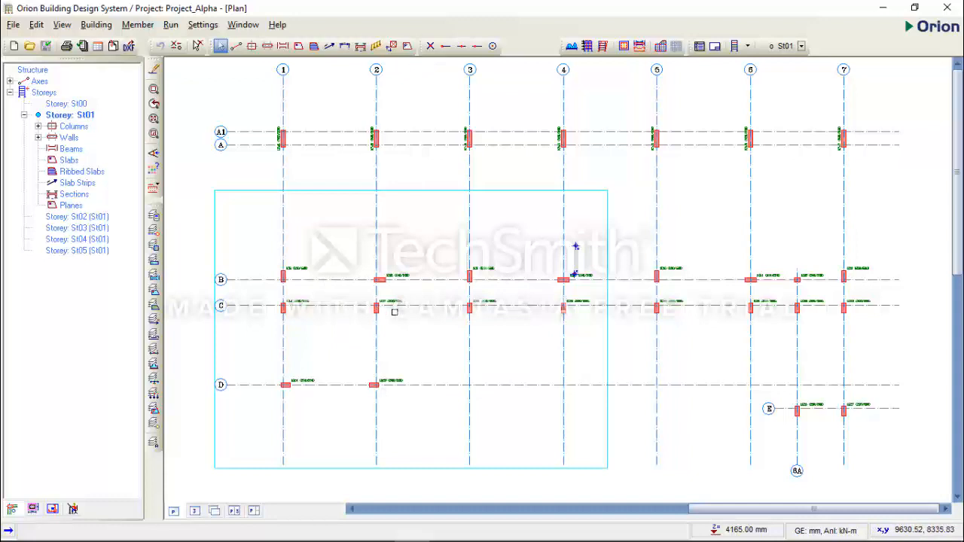
{"action": "double_click", "coordinate": [88, 116]}
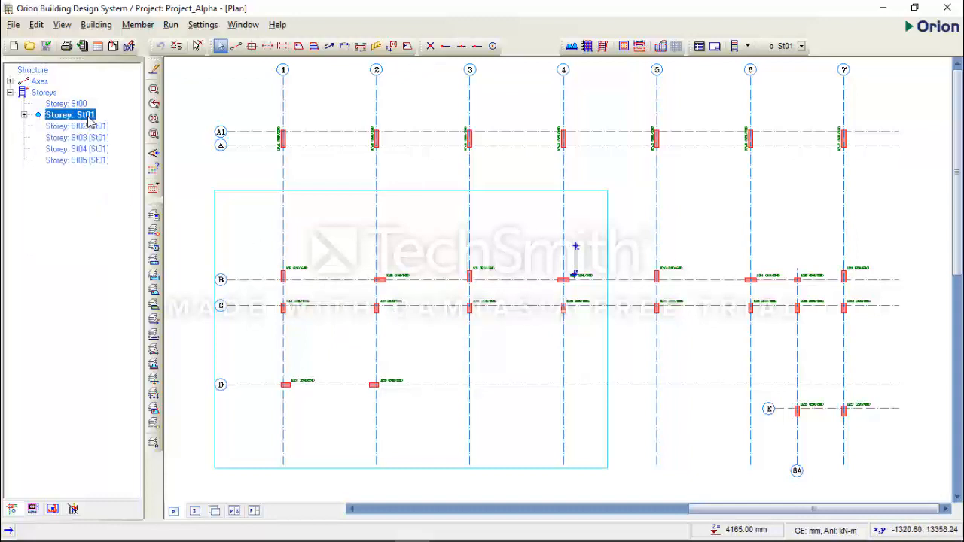
{"action": "left_click", "coordinate": [283, 46]}
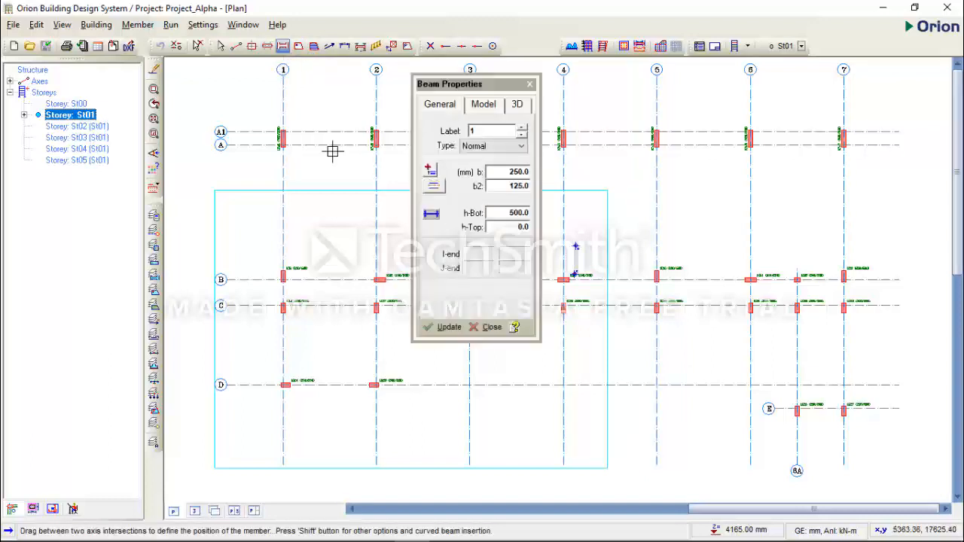
{"action": "left_click_drag", "start_coordinate": [500, 83], "coordinate": [344, 99]}
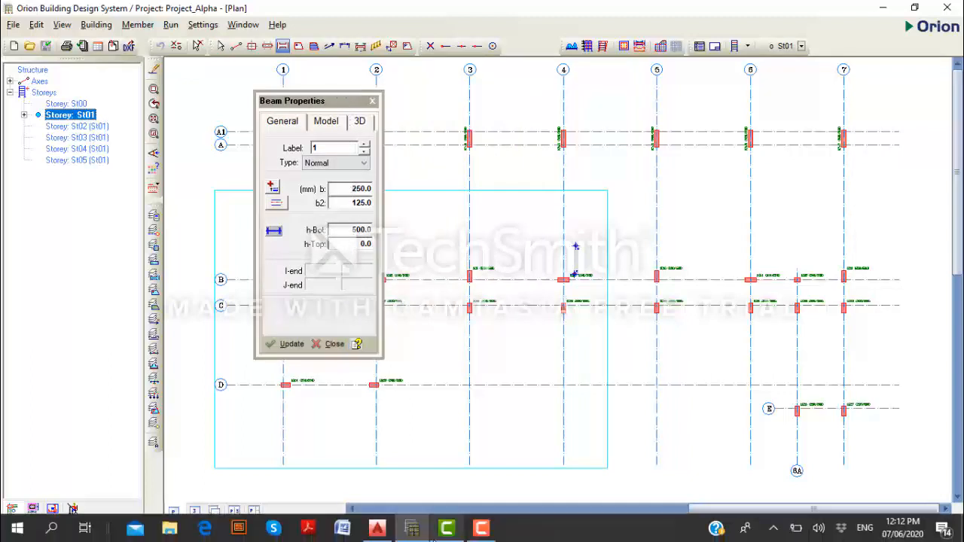
{"action": "left_click_drag", "start_coordinate": [333, 105], "coordinate": [394, 216]}
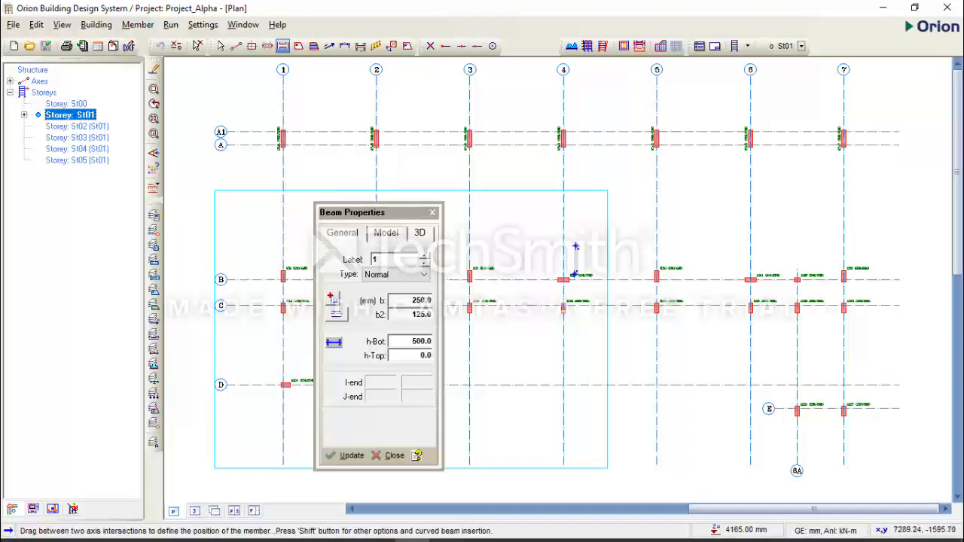
Switch to AutoCAD and examine the beam sizes and positions along axis A on the 1st Floor GA
{"action": "left_click", "coordinate": [376, 536]}
{"action": "scroll", "coordinate": [449, 386], "scroll_direction": "down", "scroll_amount": 10}
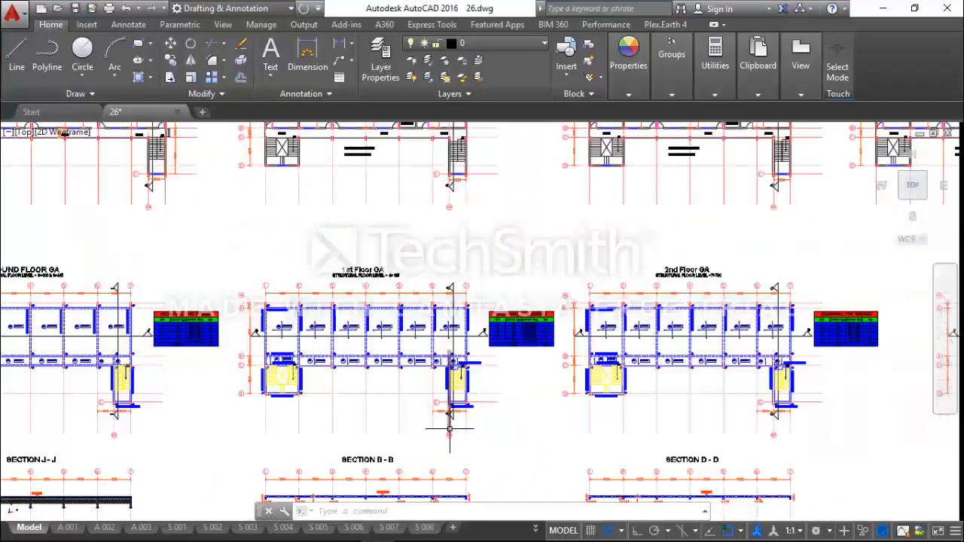
{"action": "scroll", "coordinate": [649, 296], "scroll_direction": "up", "scroll_amount": 4}
{"action": "scroll", "coordinate": [649, 296], "scroll_direction": "up", "scroll_amount": 8}
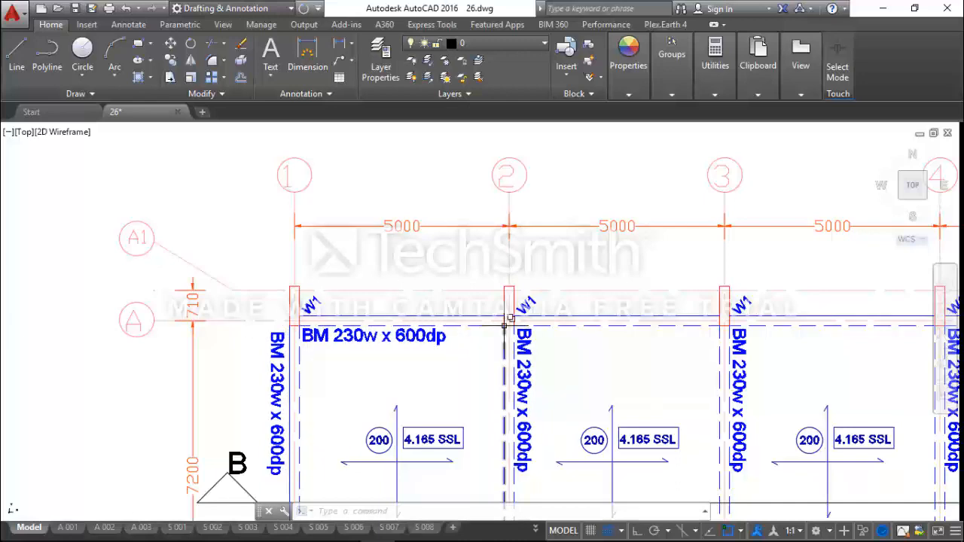
{"action": "scroll", "coordinate": [418, 361], "scroll_direction": "up", "scroll_amount": 3}
{"action": "scroll", "coordinate": [441, 370], "scroll_direction": "up", "scroll_amount": 2}
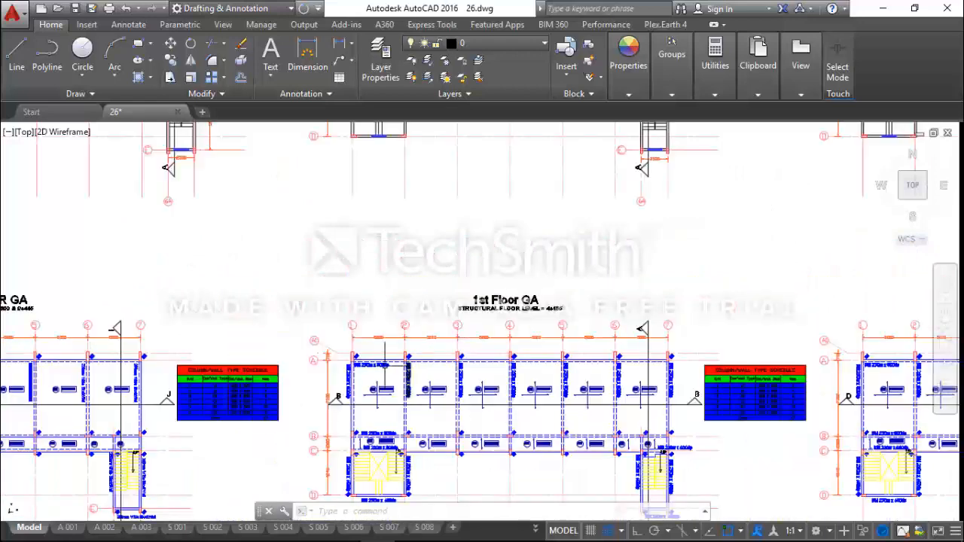
{"action": "scroll", "coordinate": [404, 365], "scroll_direction": "down", "scroll_amount": 2}
{"action": "middle_click_drag", "start_coordinate": [405, 364], "coordinate": [320, 351]}
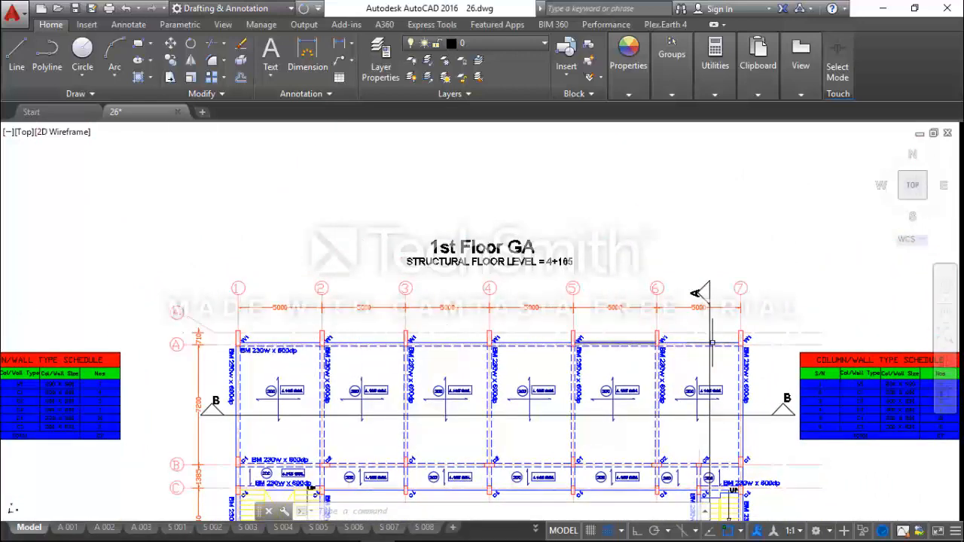
{"action": "scroll", "coordinate": [278, 351], "scroll_direction": "up", "scroll_amount": 3}
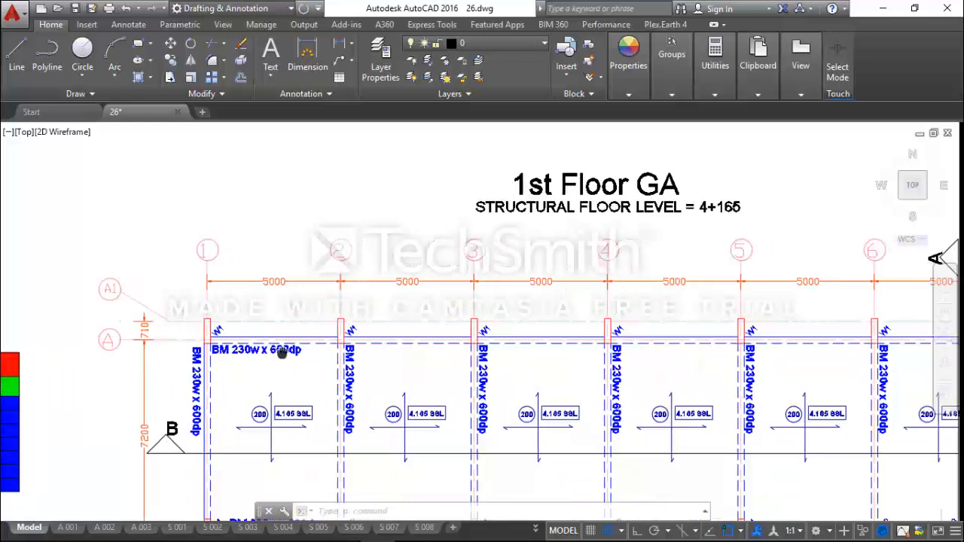
{"action": "scroll", "coordinate": [271, 351], "scroll_direction": "down", "scroll_amount": 3}
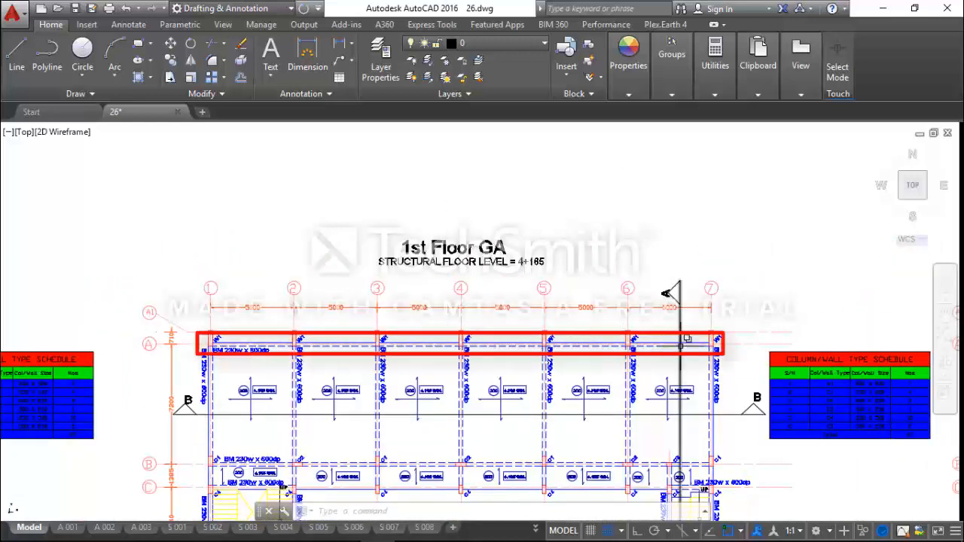
{"action": "scroll", "coordinate": [242, 354], "scroll_direction": "up", "scroll_amount": 4}
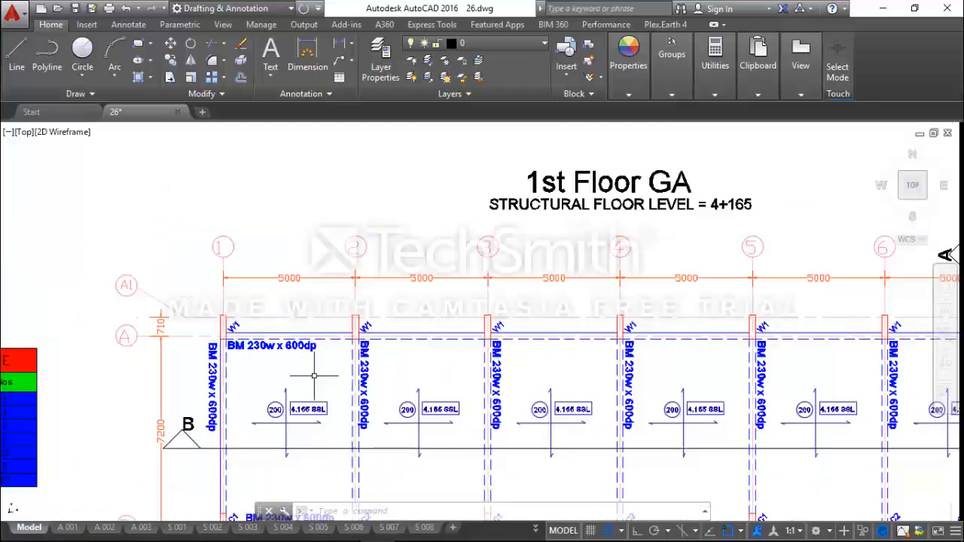
{"action": "scroll", "coordinate": [316, 365], "scroll_direction": "down", "scroll_amount": 4}
{"action": "scroll", "coordinate": [229, 384], "scroll_direction": "up", "scroll_amount": 4}
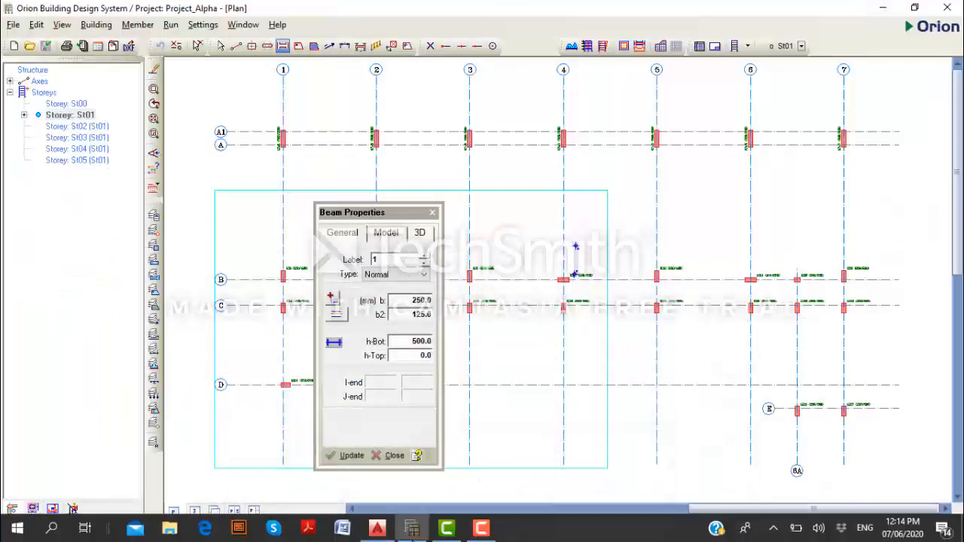
In the AutoCAD plan, measure the distance from the axis A beam's lower edge to axis A at wall W1 on axis 1
{"action": "left_click", "coordinate": [377, 529]}
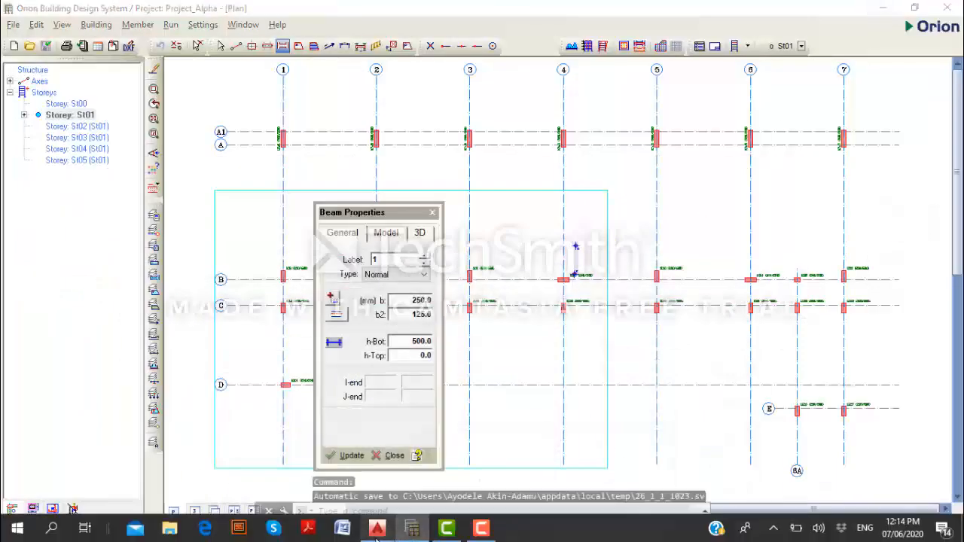
{"action": "scroll", "coordinate": [206, 284], "scroll_direction": "up", "scroll_amount": 5}
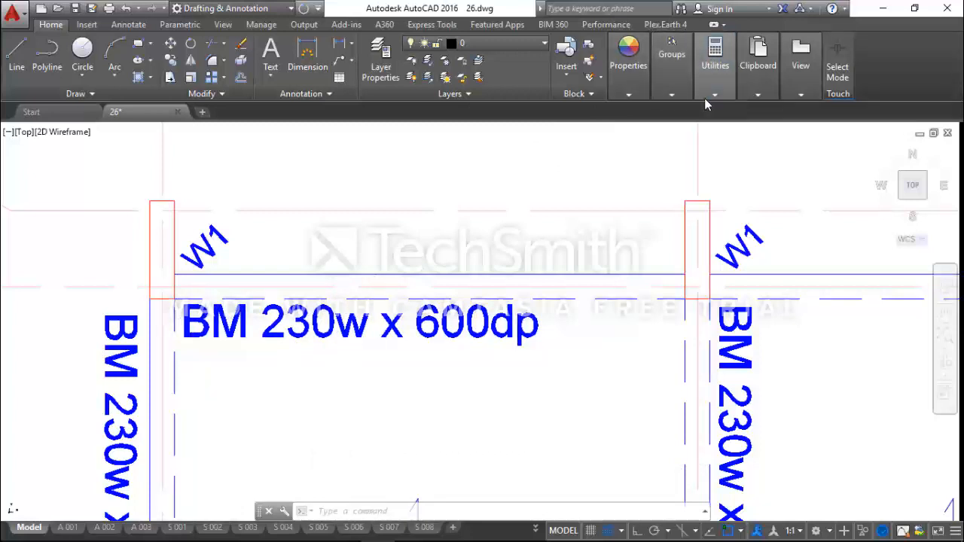
{"action": "mouse_move", "coordinate": [710, 98]}
{"action": "left_click", "coordinate": [688, 177]}
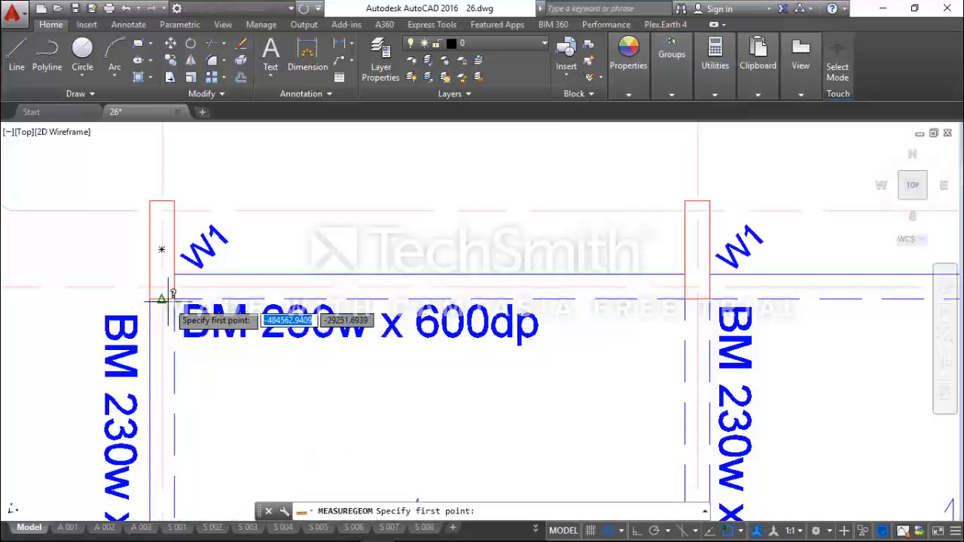
{"action": "scroll", "coordinate": [168, 298], "scroll_direction": "up", "scroll_amount": 2}
{"action": "scroll", "coordinate": [245, 315], "scroll_direction": "down", "scroll_amount": 1}
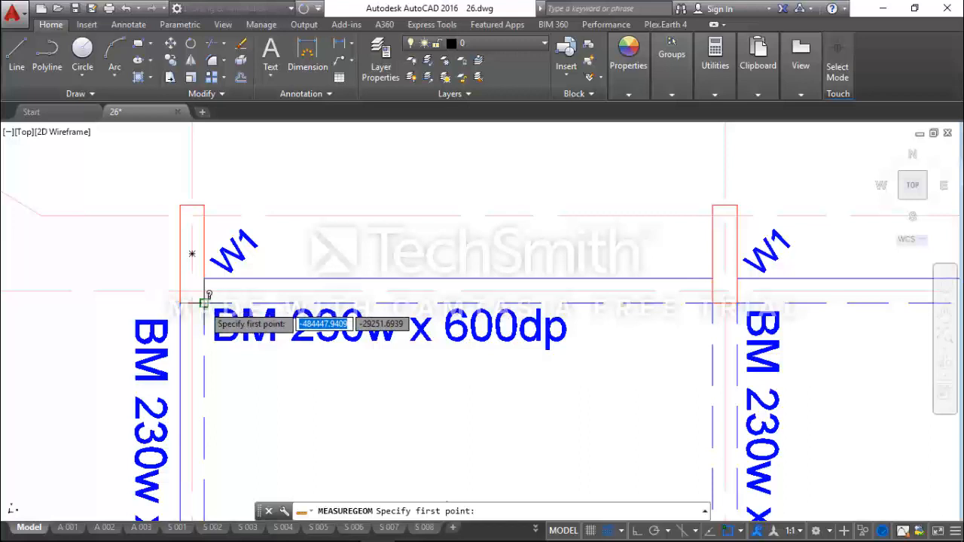
{"action": "left_click", "coordinate": [204, 302]}
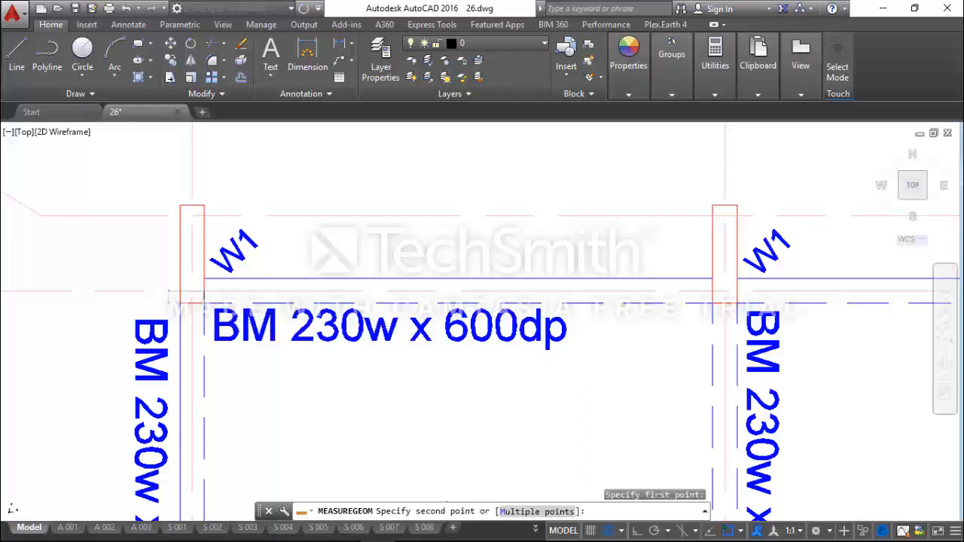
{"action": "left_click", "coordinate": [203, 290]}
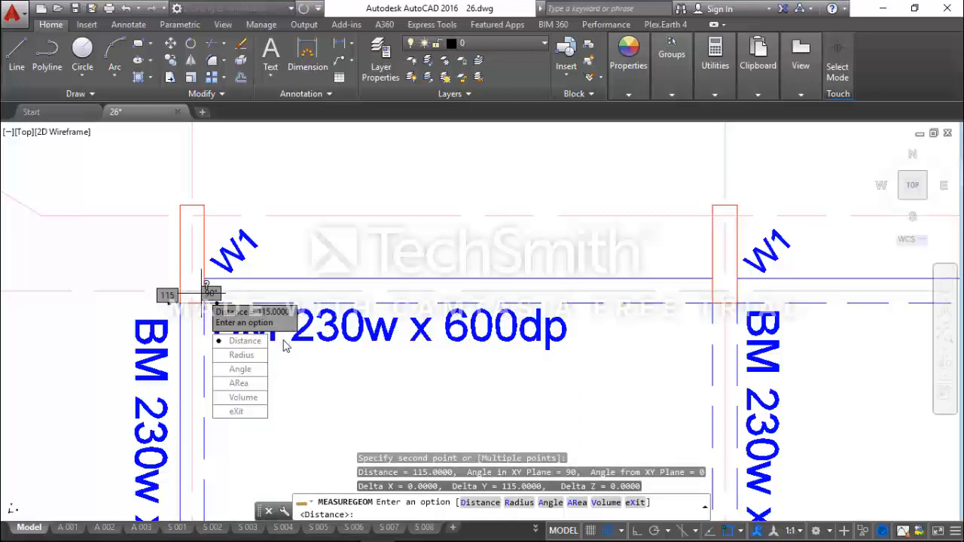
{"action": "key", "text": "Escape"}
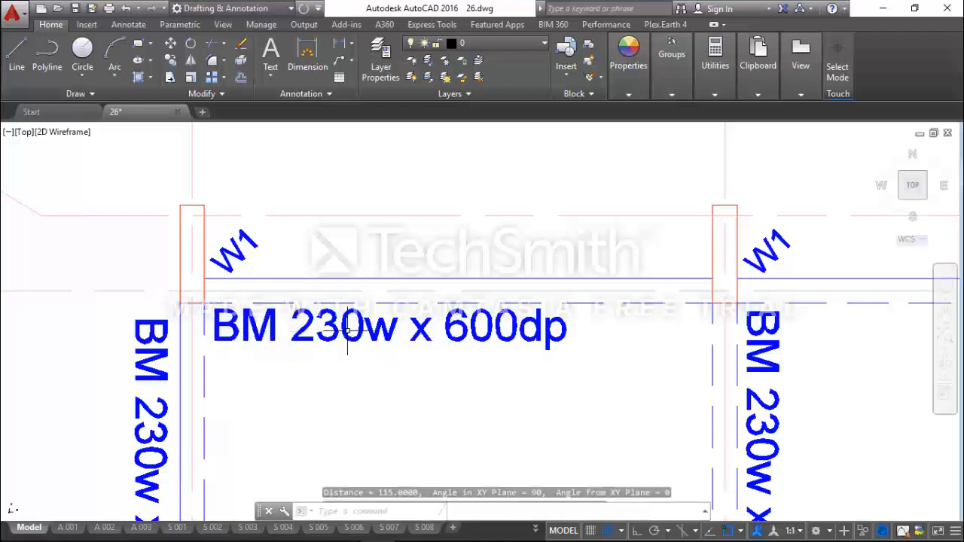
Switch back to Orion and set the beam to 230 mm wide, centred on its axis (b2 115 mm), with h-Bot 600 mm
{"action": "scroll", "coordinate": [394, 302], "scroll_direction": "down", "scroll_amount": 2}
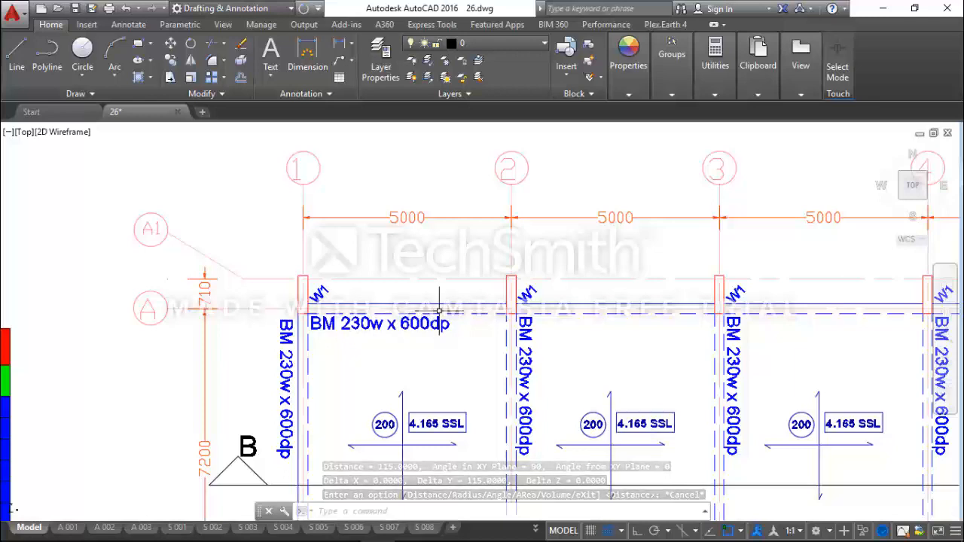
{"action": "scroll", "coordinate": [306, 305], "scroll_direction": "up", "scroll_amount": 4}
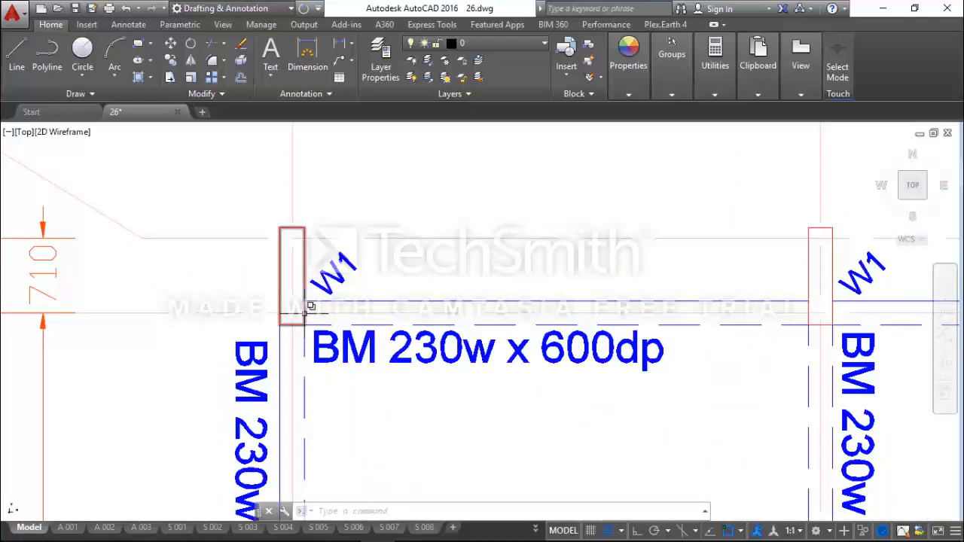
{"action": "scroll", "coordinate": [292, 354], "scroll_direction": "down", "scroll_amount": 2}
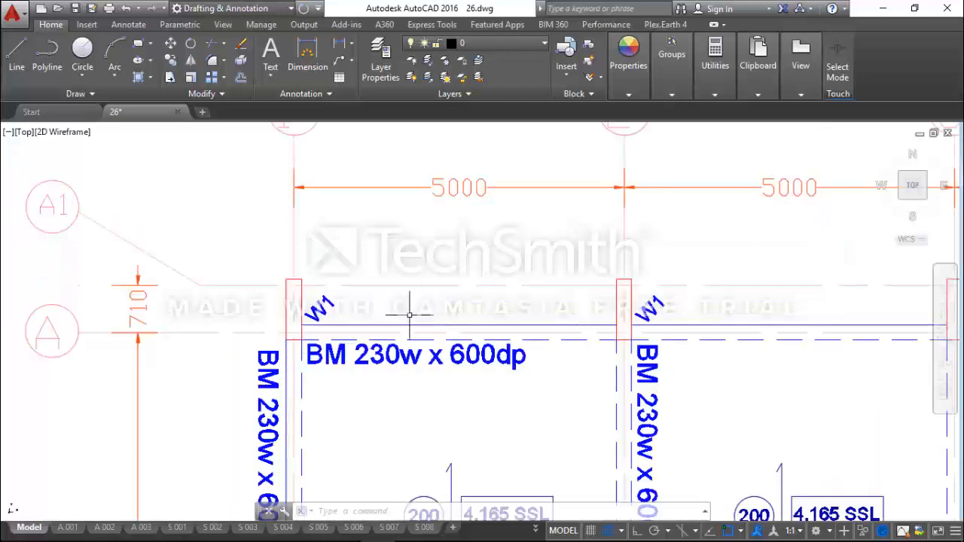
{"action": "scroll", "coordinate": [409, 318], "scroll_direction": "down", "scroll_amount": 2}
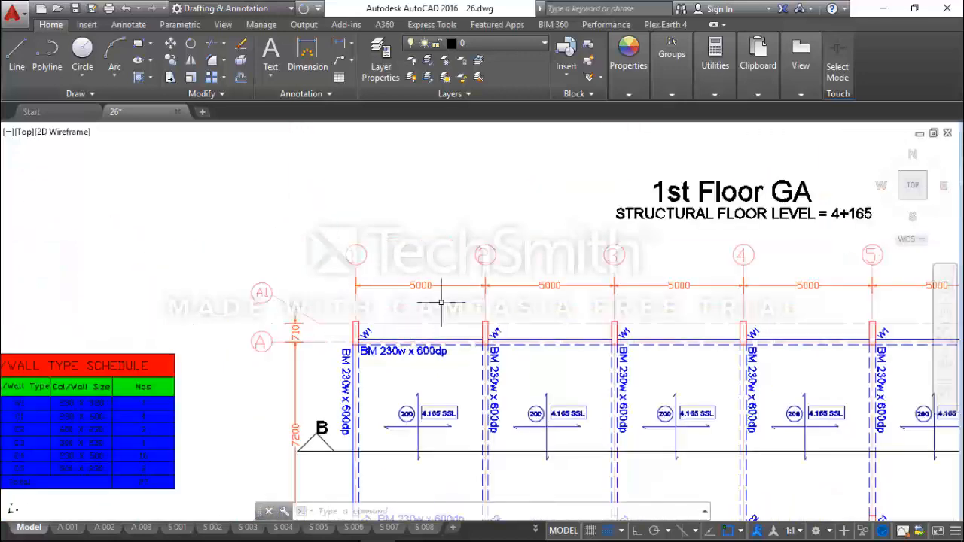
{"action": "left_click", "coordinate": [882, 9]}
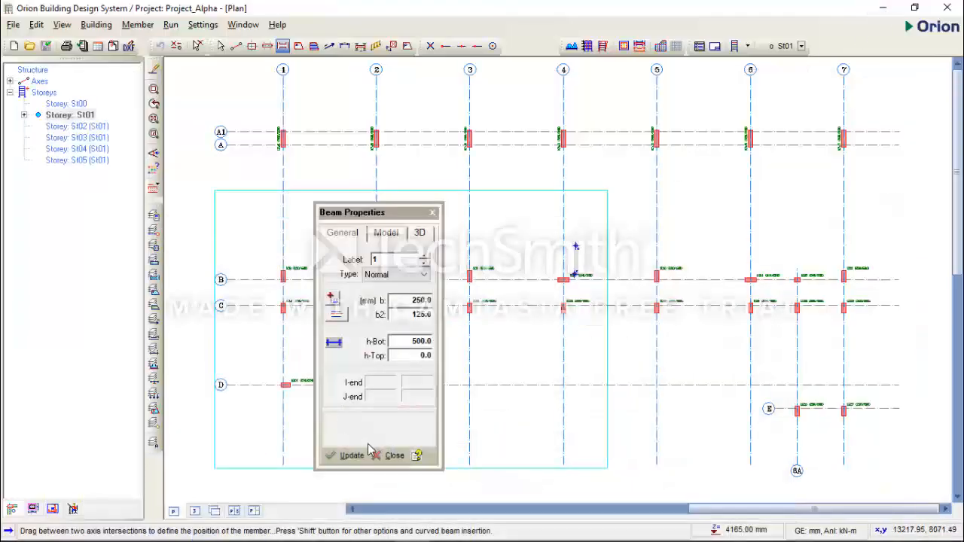
{"action": "left_click_drag", "start_coordinate": [383, 220], "coordinate": [458, 133]}
{"action": "double_click", "coordinate": [497, 216]}
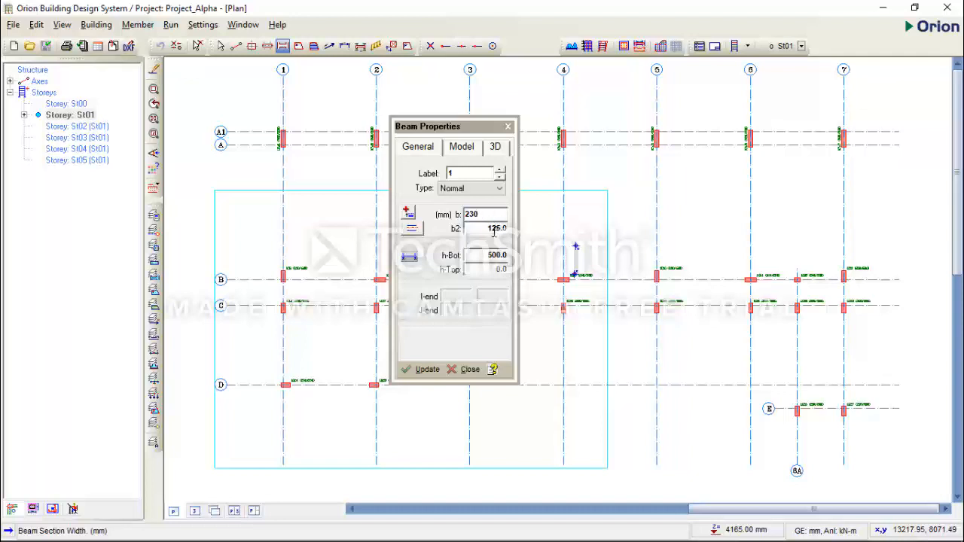
{"action": "double_click", "coordinate": [494, 229]}
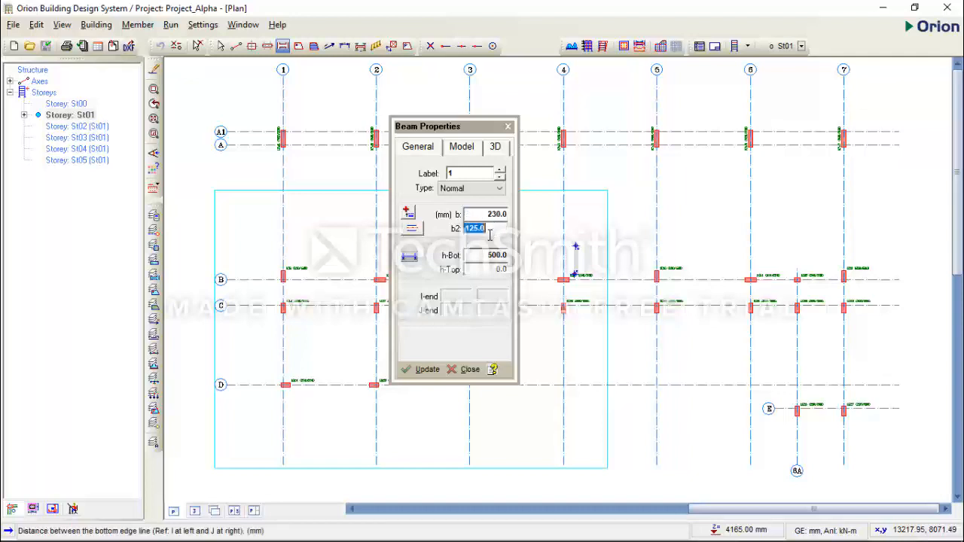
{"action": "left_click", "coordinate": [410, 230]}
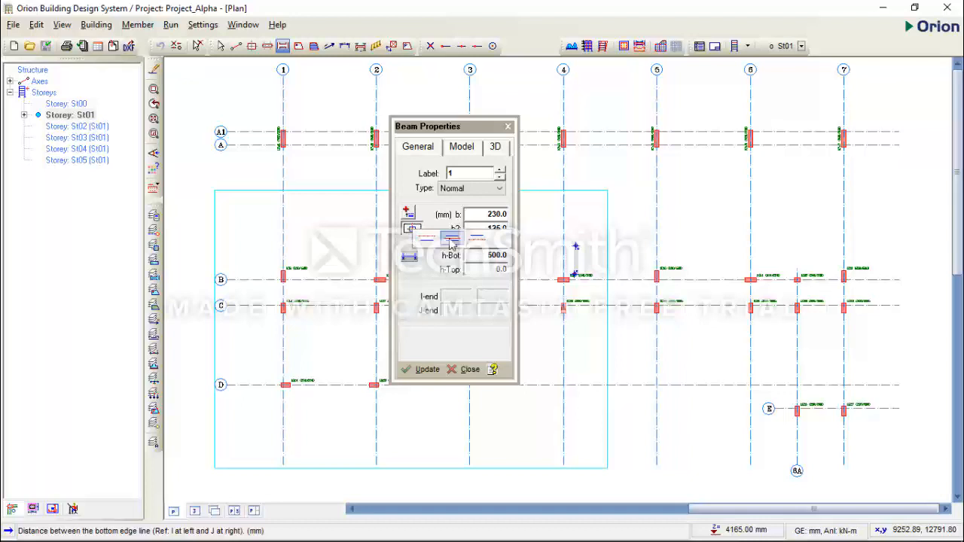
{"action": "left_click", "coordinate": [451, 239]}
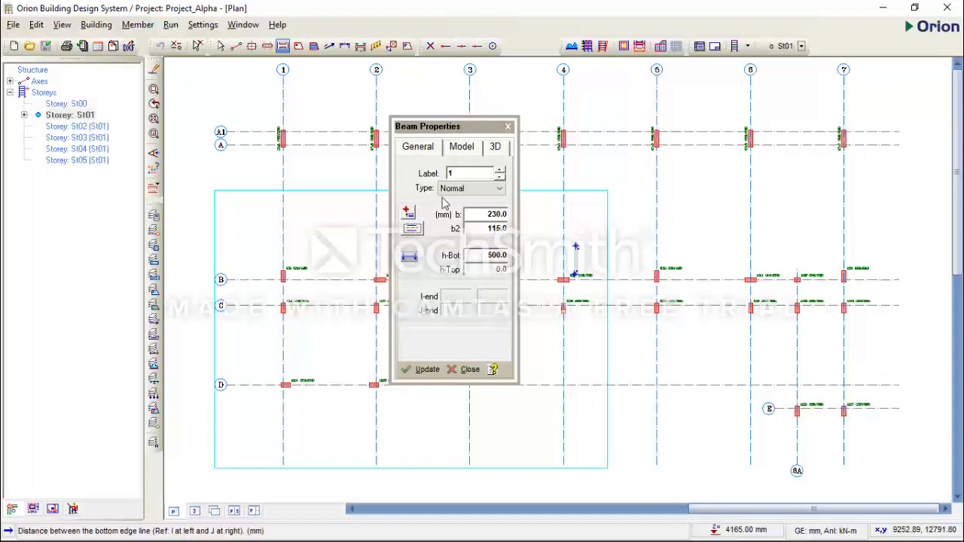
{"action": "left_click", "coordinate": [479, 254]}
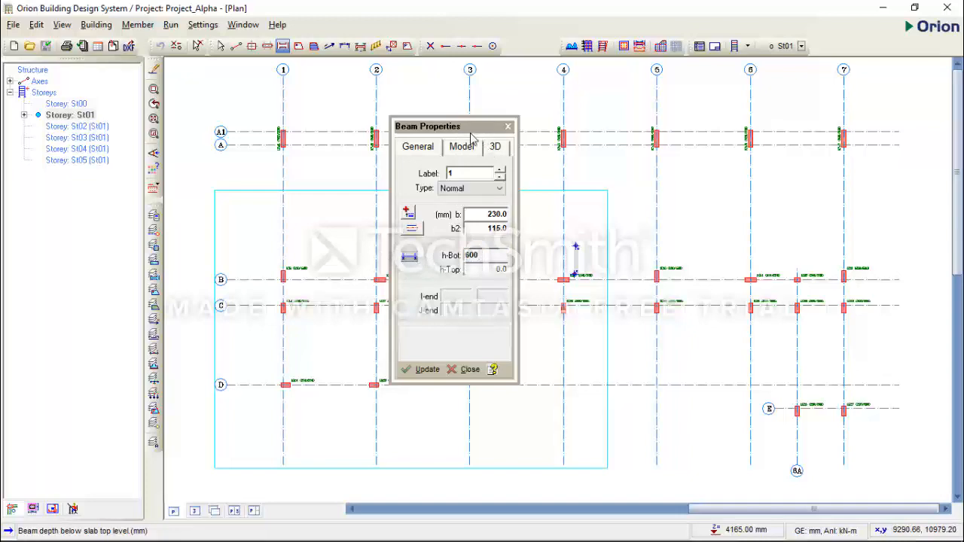
Move the Beam Properties dialog clear of the upper axes and draw the beam along axis A from axis 1 to axis 2
{"action": "left_click_drag", "start_coordinate": [472, 134], "coordinate": [561, 286]}
{"action": "middle_click_drag", "start_coordinate": [249, 136], "coordinate": [268, 235]}
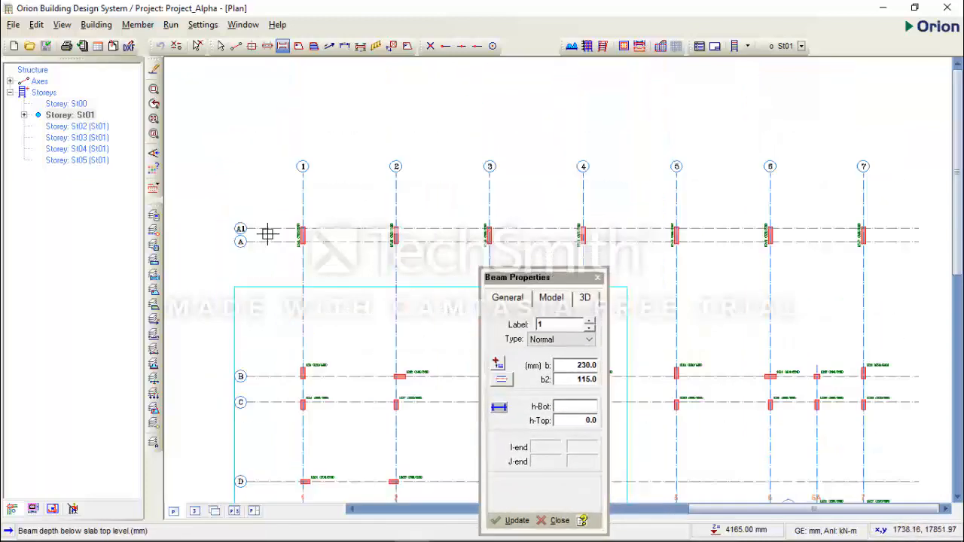
{"action": "scroll", "coordinate": [268, 234], "scroll_direction": "up", "scroll_amount": 2}
{"action": "middle_click_drag", "start_coordinate": [354, 246], "coordinate": [346, 189]}
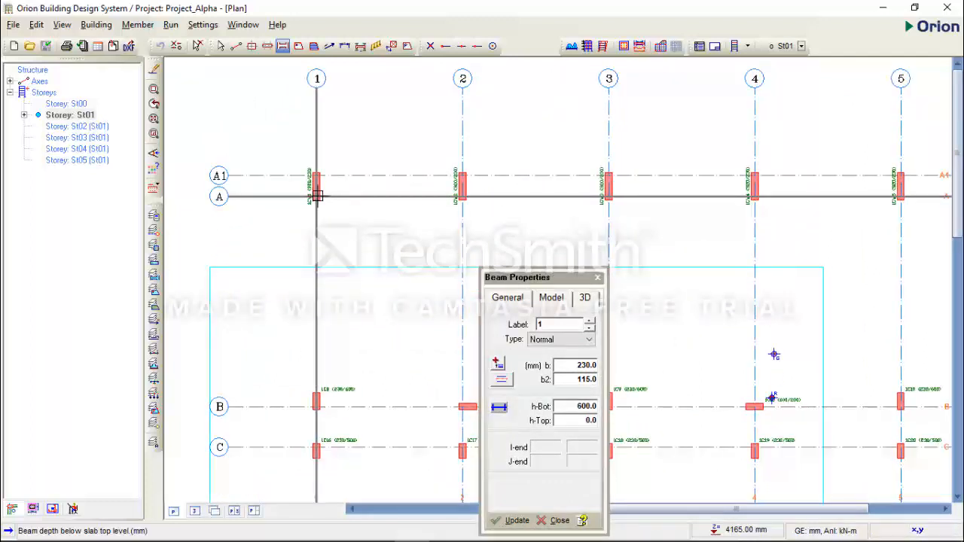
{"action": "left_click_drag", "start_coordinate": [314, 195], "coordinate": [463, 196]}
{"action": "scroll", "coordinate": [400, 183], "scroll_direction": "up", "scroll_amount": 2}
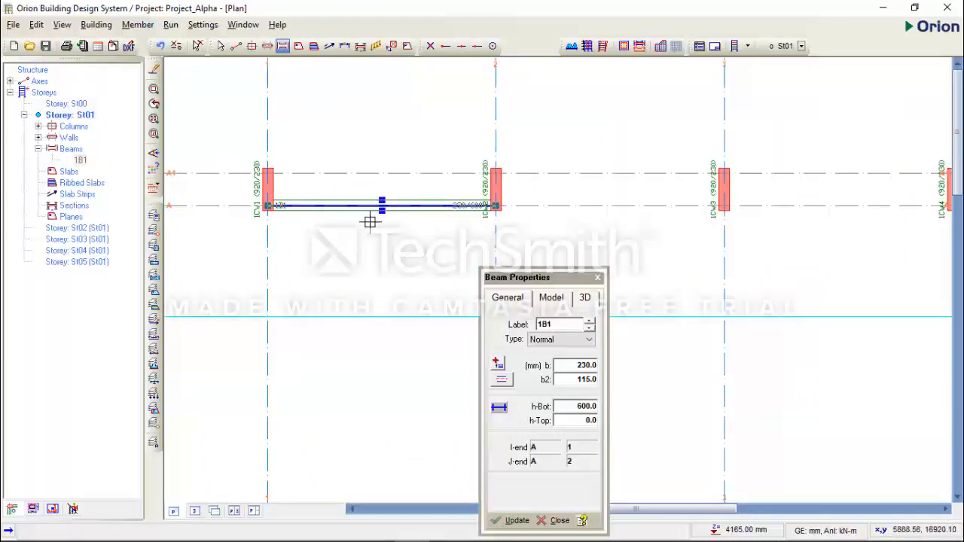
Draw the remaining axis A beams in one run from axis 2 to axis 7
{"action": "scroll", "coordinate": [365, 230], "scroll_direction": "down", "scroll_amount": 3}
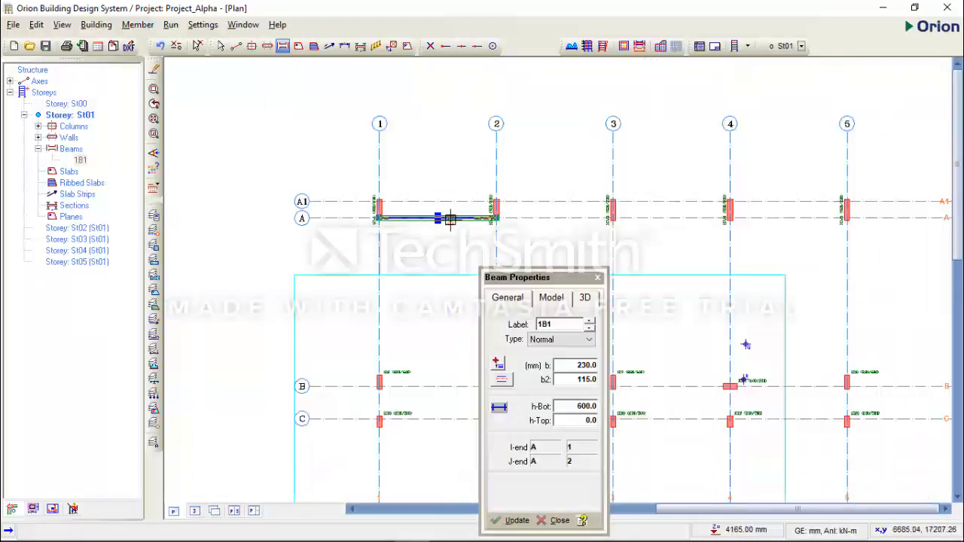
{"action": "middle_click_drag", "start_coordinate": [449, 219], "coordinate": [381, 208]}
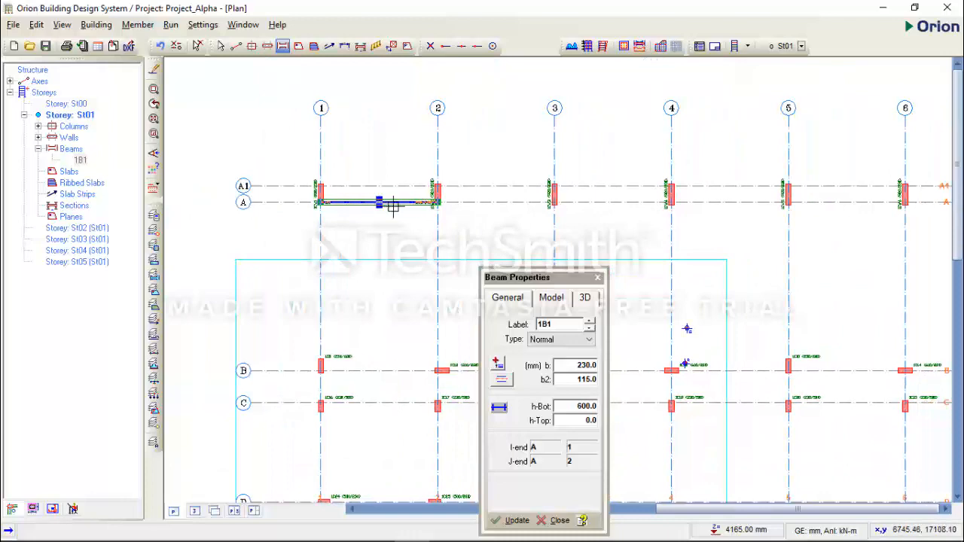
{"action": "scroll", "coordinate": [367, 206], "scroll_direction": "down", "scroll_amount": 3}
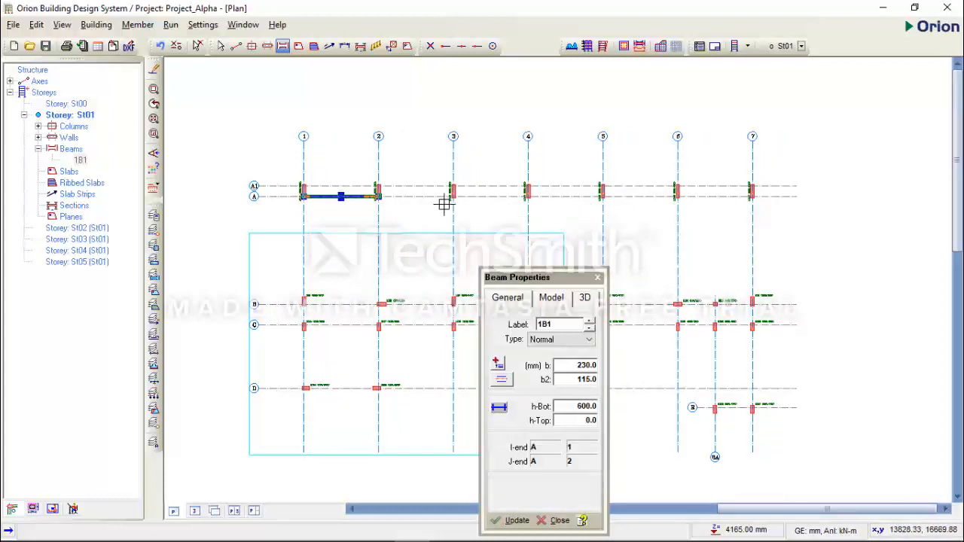
{"action": "scroll", "coordinate": [444, 203], "scroll_direction": "up", "scroll_amount": 2}
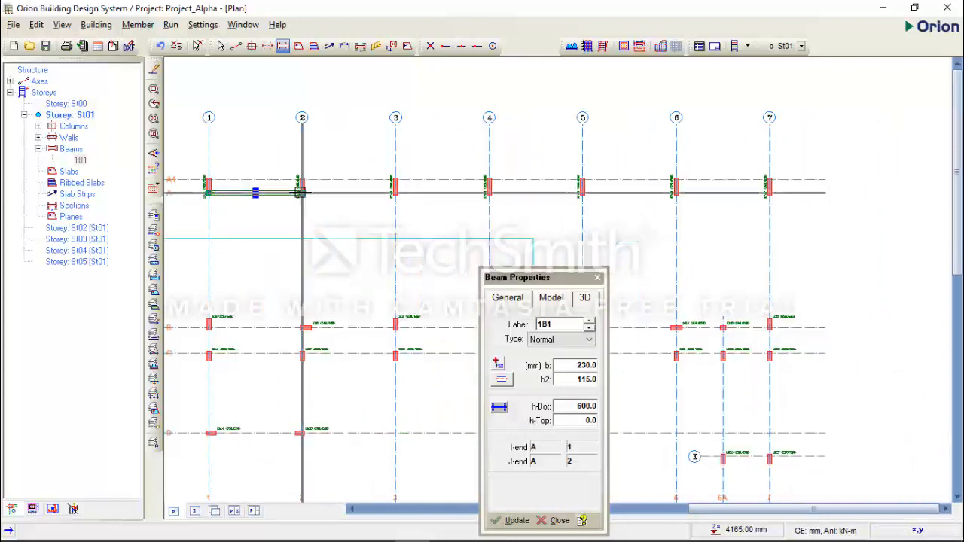
{"action": "left_click_drag", "start_coordinate": [302, 193], "coordinate": [770, 191]}
Examine how the axis A beams line up with the walls, particularly the wall on axis 2
{"action": "scroll", "coordinate": [423, 233], "scroll_direction": "up", "scroll_amount": 2}
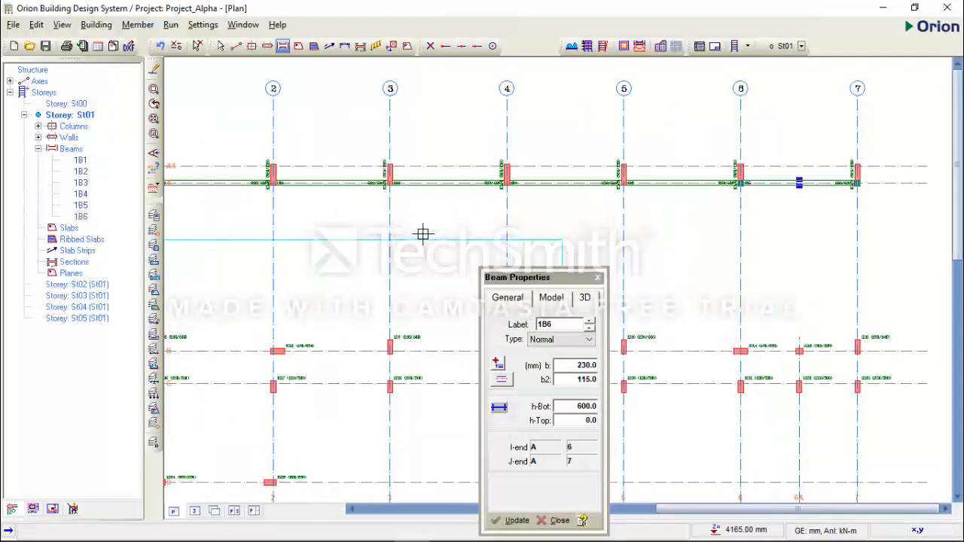
{"action": "scroll", "coordinate": [308, 154], "scroll_direction": "up", "scroll_amount": 2}
{"action": "scroll", "coordinate": [415, 176], "scroll_direction": "up", "scroll_amount": 1}
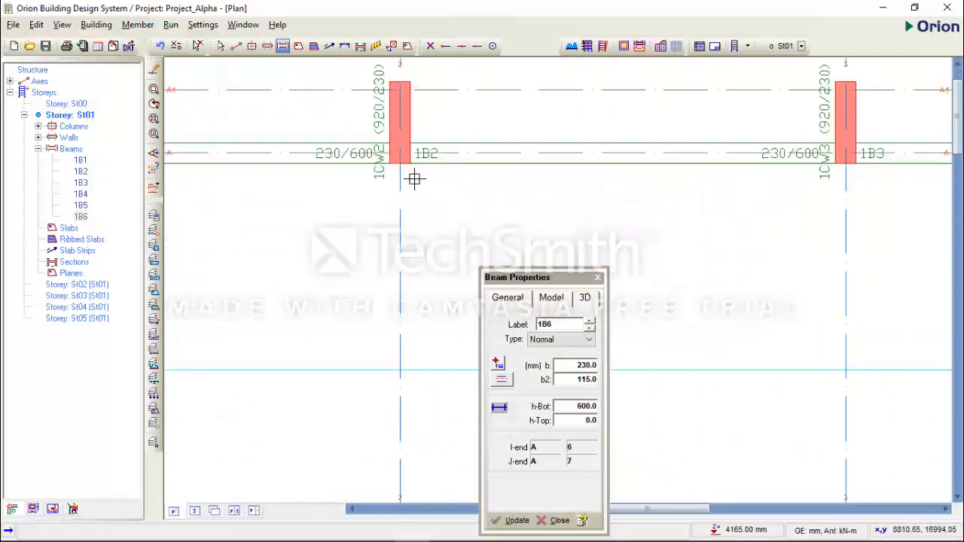
{"action": "scroll", "coordinate": [409, 204], "scroll_direction": "down", "scroll_amount": 4}
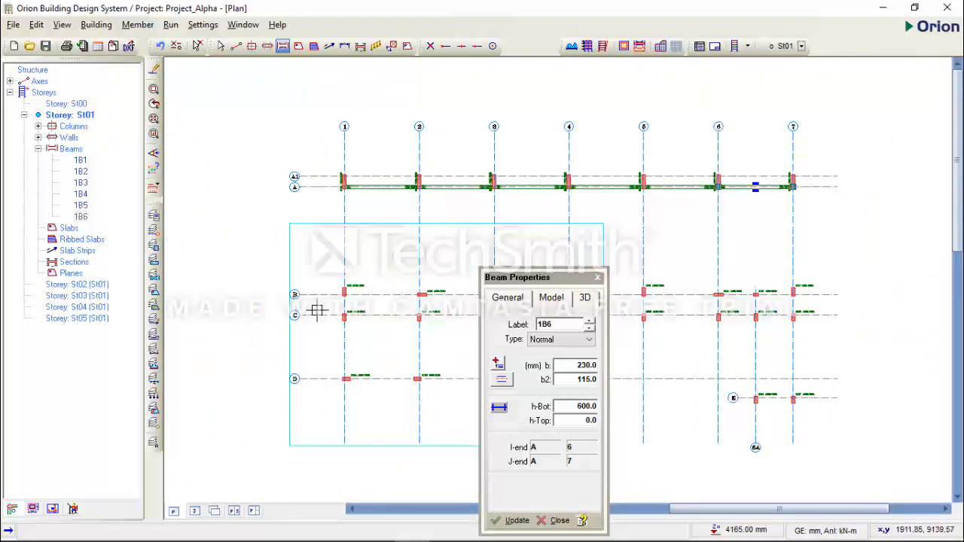
{"action": "middle_click_drag", "start_coordinate": [413, 325], "coordinate": [396, 239]}
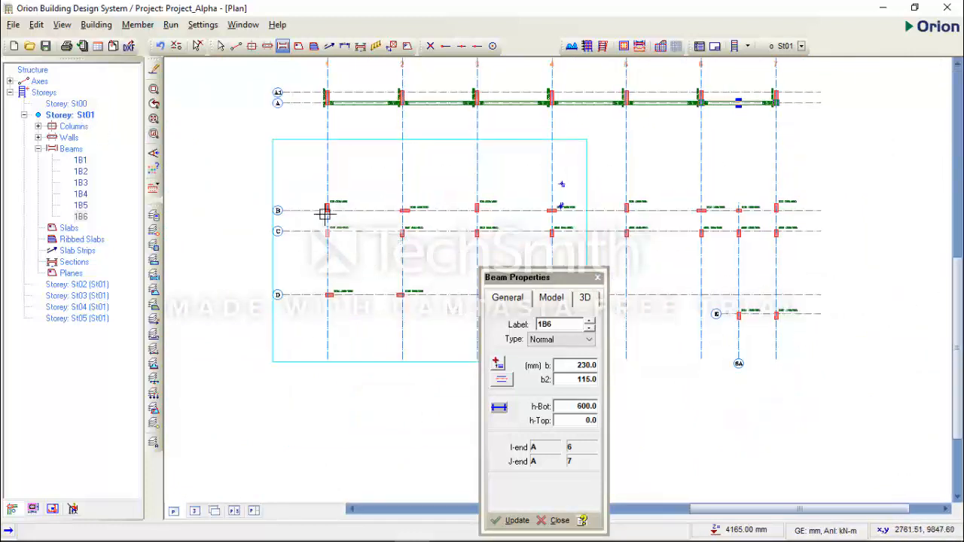
{"action": "scroll", "coordinate": [338, 207], "scroll_direction": "up", "scroll_amount": 3}
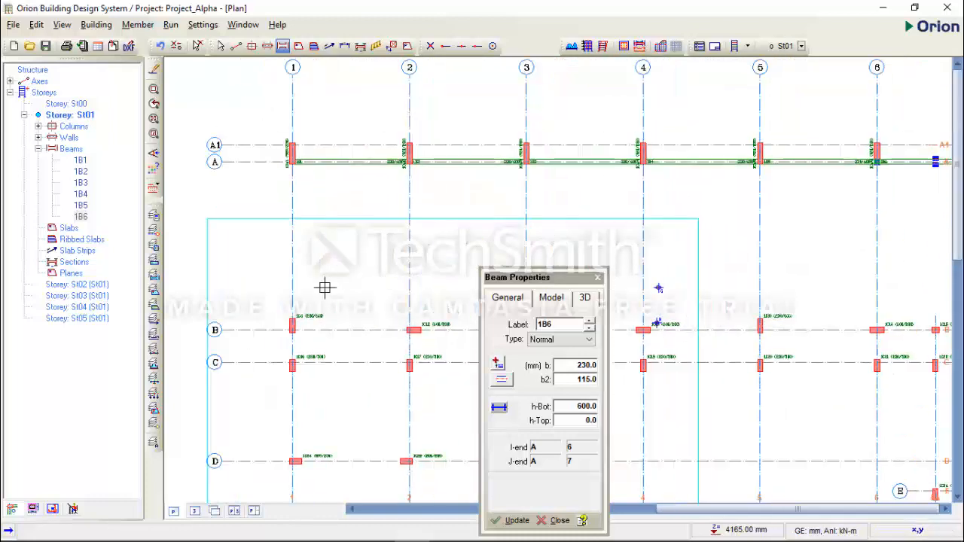
{"action": "scroll", "coordinate": [358, 187], "scroll_direction": "up", "scroll_amount": 2}
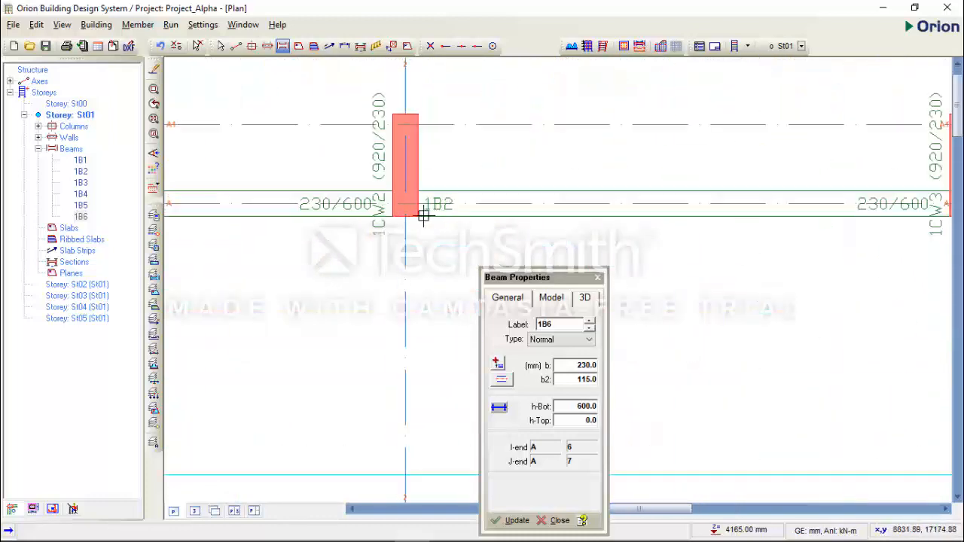
{"action": "scroll", "coordinate": [421, 211], "scroll_direction": "down", "scroll_amount": 1}
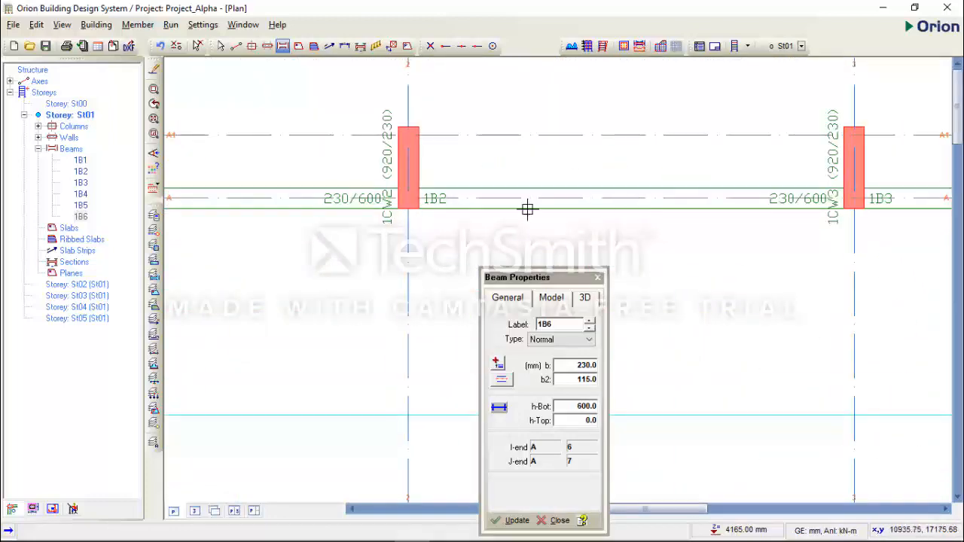
{"action": "scroll", "coordinate": [527, 208], "scroll_direction": "down", "scroll_amount": 2}
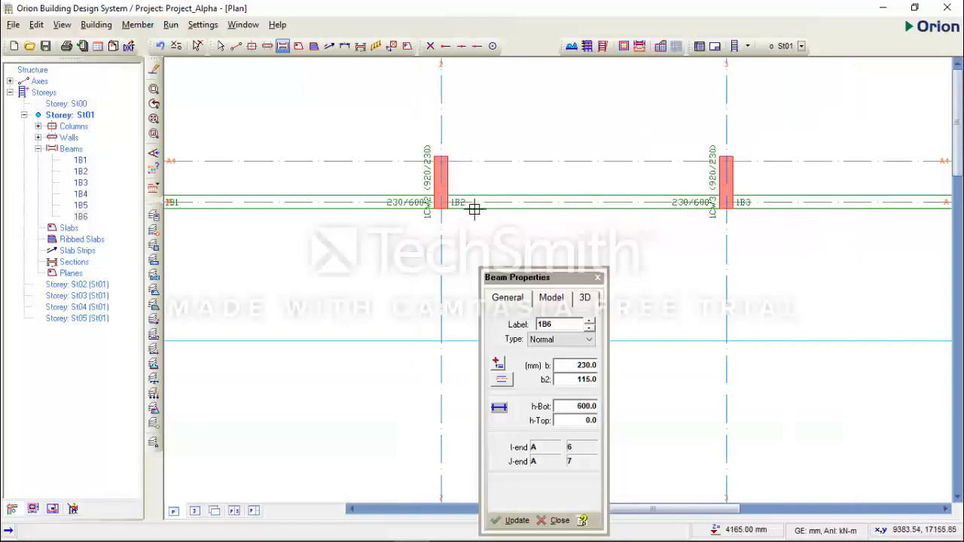
{"action": "scroll", "coordinate": [441, 210], "scroll_direction": "up", "scroll_amount": 3}
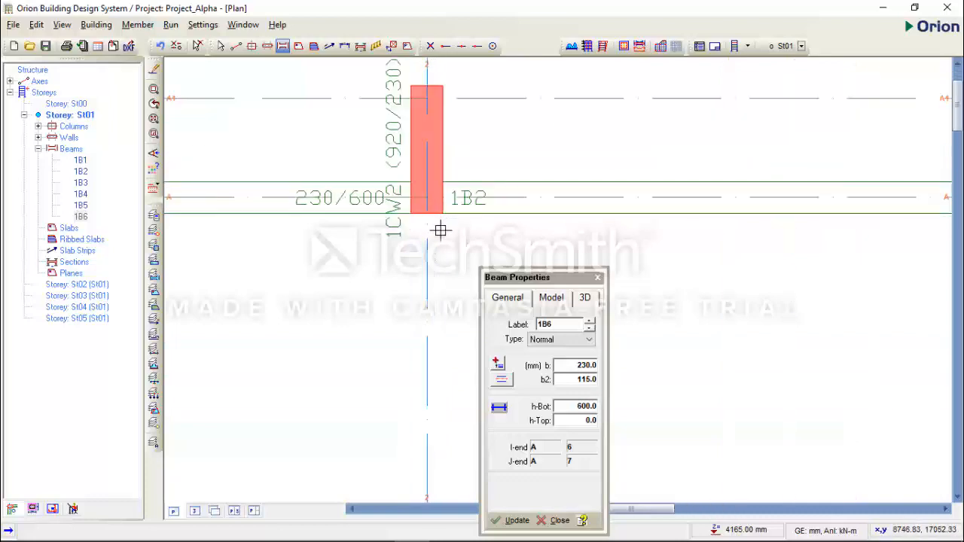
{"action": "scroll", "coordinate": [445, 227], "scroll_direction": "down", "scroll_amount": 6}
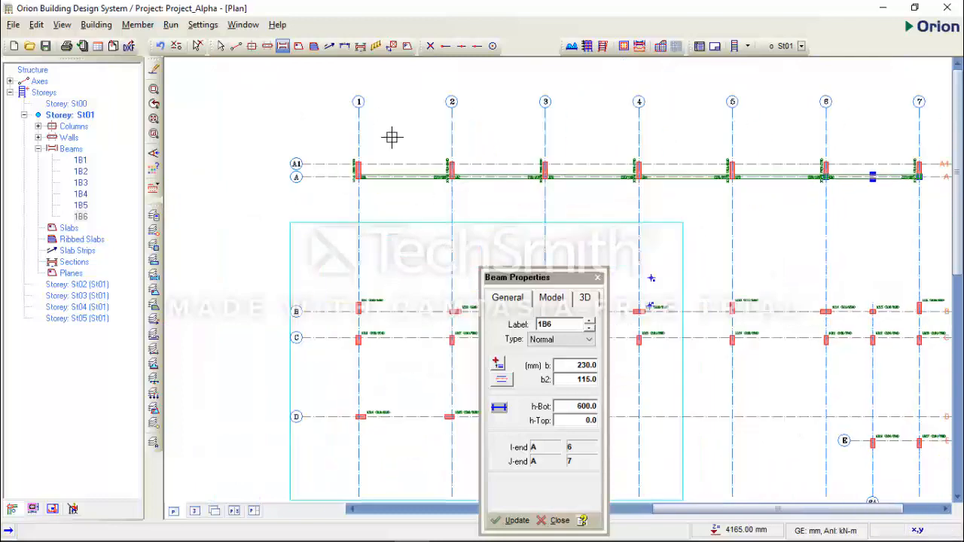
{"action": "scroll", "coordinate": [398, 209], "scroll_direction": "down", "scroll_amount": 1}
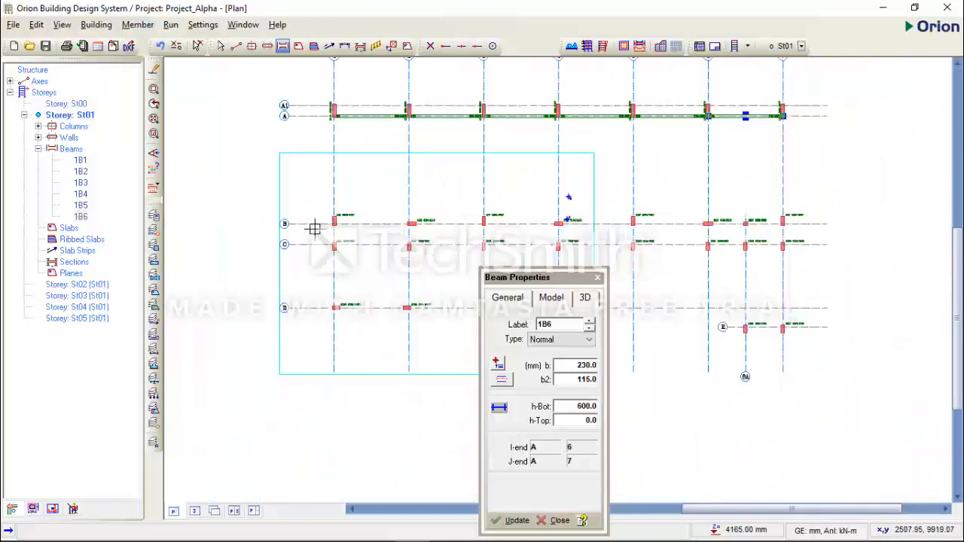
Move the Beam Properties dialog off axes B to D, then switch to AutoCAD and examine the axis B beam between columns C1 and C2
{"action": "left_click_drag", "start_coordinate": [506, 277], "coordinate": [549, 156]}
{"action": "left_click", "coordinate": [384, 531]}
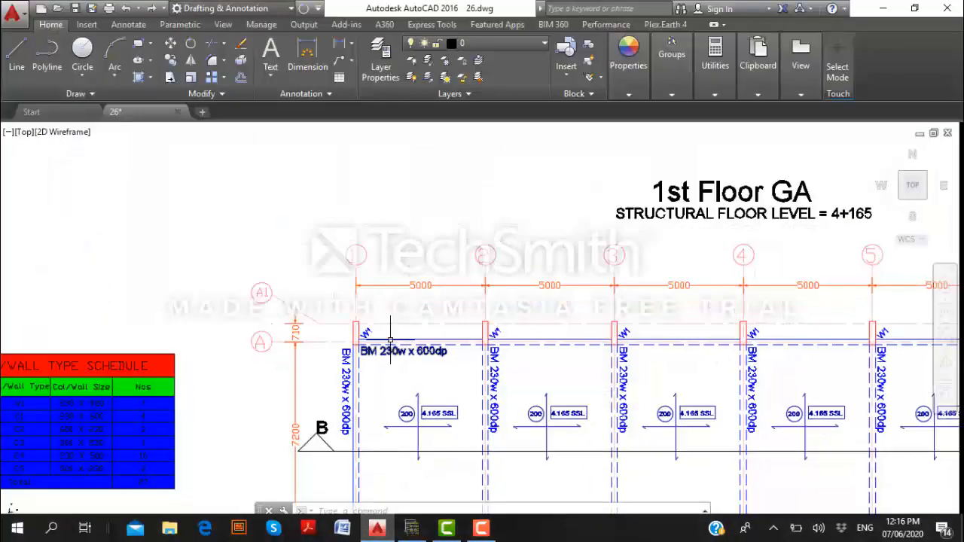
{"action": "scroll", "coordinate": [393, 336], "scroll_direction": "down", "scroll_amount": 6}
{"action": "scroll", "coordinate": [403, 397], "scroll_direction": "up", "scroll_amount": 8}
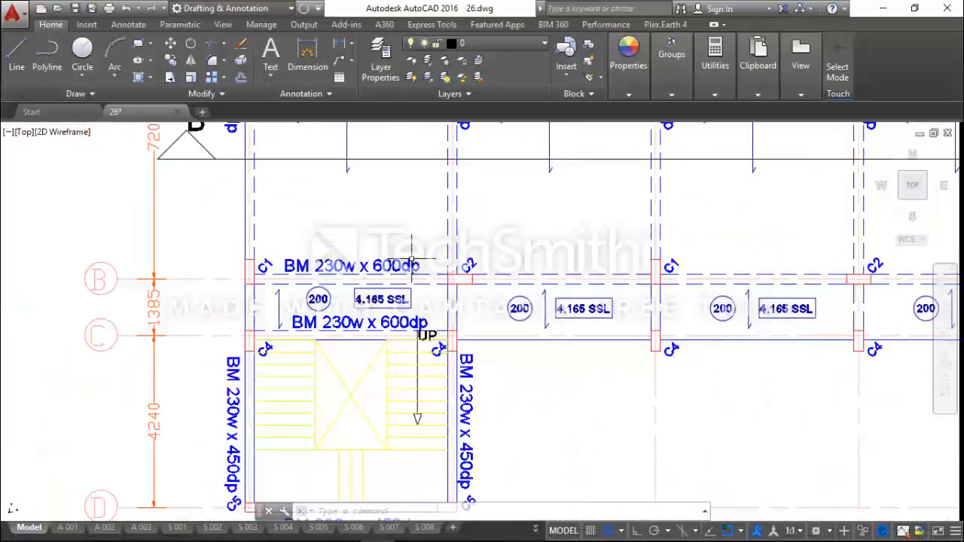
{"action": "scroll", "coordinate": [254, 280], "scroll_direction": "up", "scroll_amount": 4}
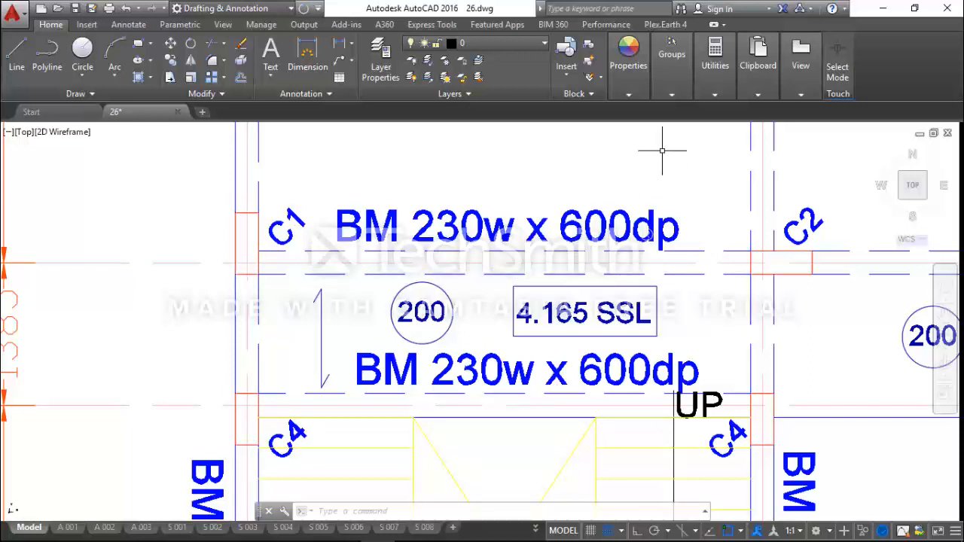
Measure the distance from the axis B beam's lower edge to axis B at column C1 on axis 1
{"action": "left_click", "coordinate": [714, 93]}
{"action": "left_click", "coordinate": [690, 116]}
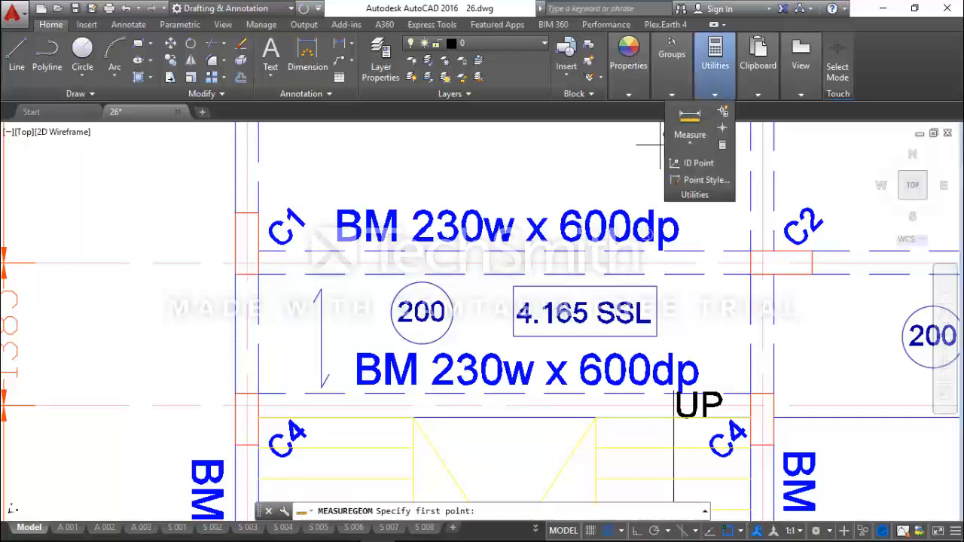
{"action": "left_click", "coordinate": [258, 273]}
{"action": "left_click", "coordinate": [258, 253]}
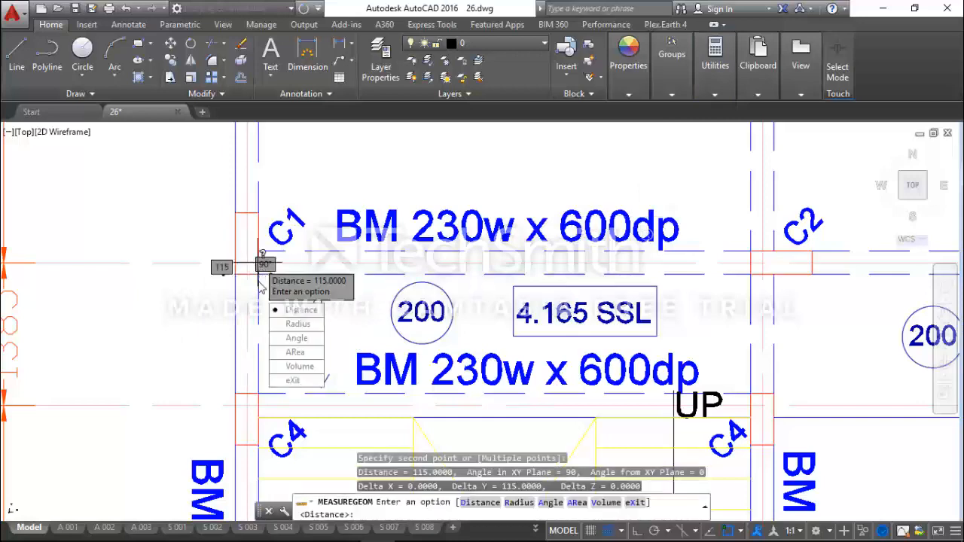
{"action": "key", "text": "Escape"}
{"action": "scroll", "coordinate": [257, 328], "scroll_direction": "down", "scroll_amount": 4}
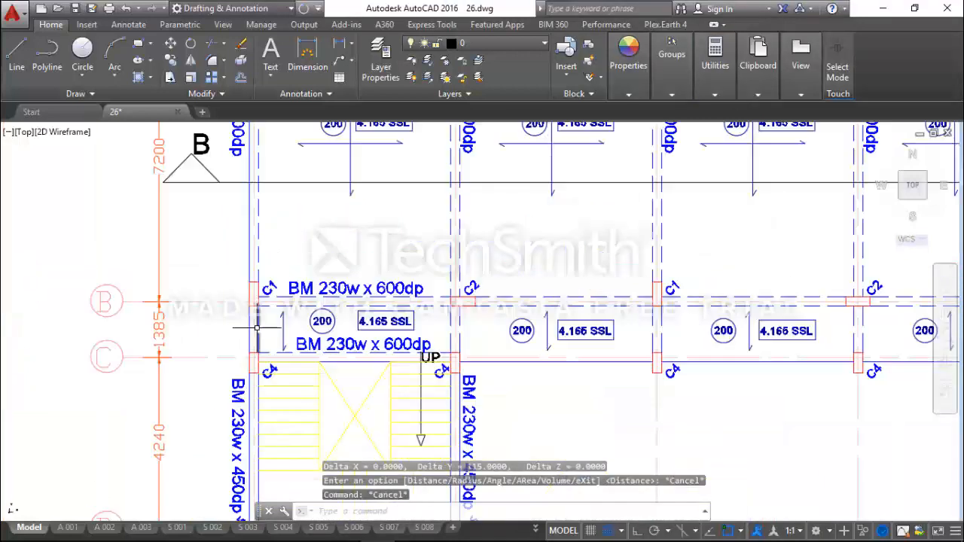
{"action": "scroll", "coordinate": [267, 328], "scroll_direction": "down", "scroll_amount": 5}
{"action": "scroll", "coordinate": [275, 320], "scroll_direction": "up", "scroll_amount": 3}
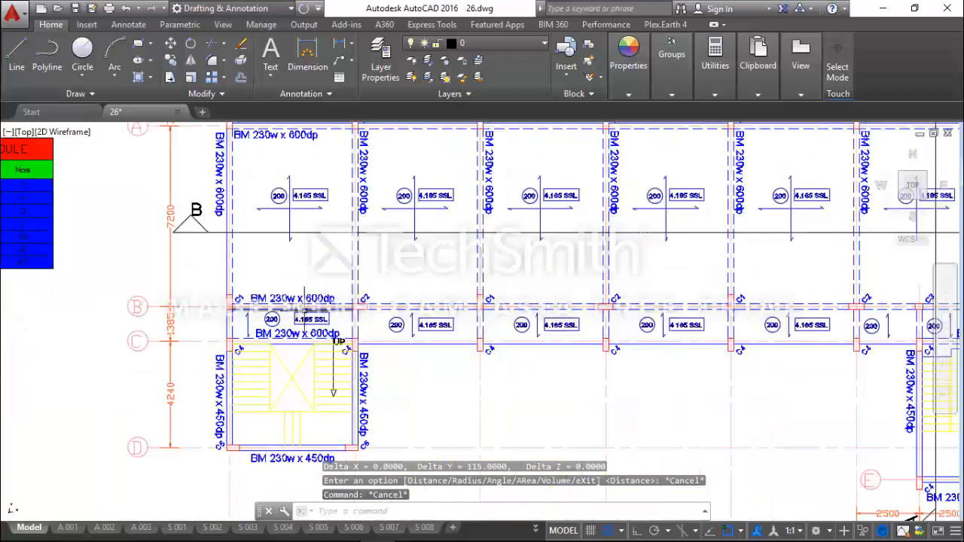
Switch back to Orion and draw the axis B beams in one run from axis 1 to axis 7
{"action": "scroll", "coordinate": [280, 308], "scroll_direction": "down", "scroll_amount": 3}
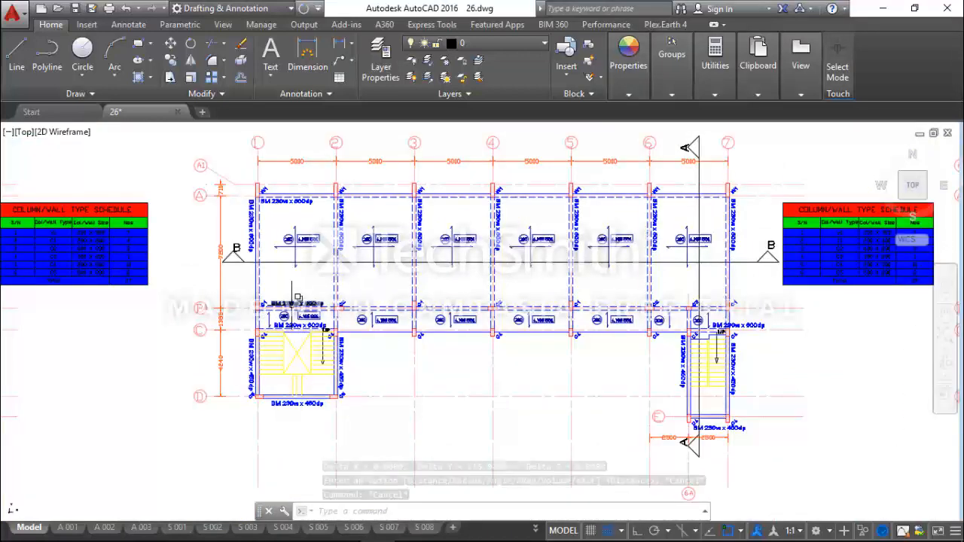
{"action": "scroll", "coordinate": [283, 308], "scroll_direction": "up", "scroll_amount": 2}
{"action": "scroll", "coordinate": [305, 306], "scroll_direction": "down", "scroll_amount": 2}
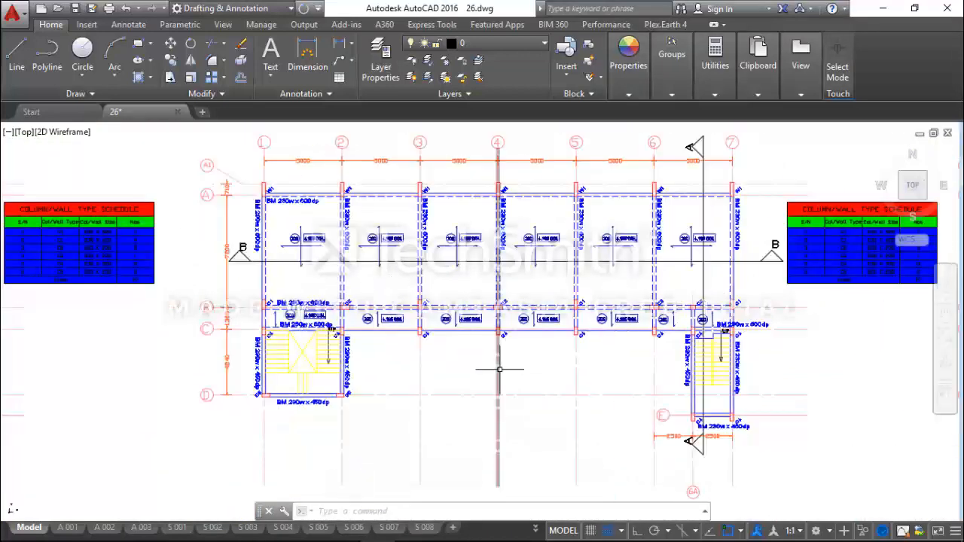
{"action": "left_click", "coordinate": [883, 9]}
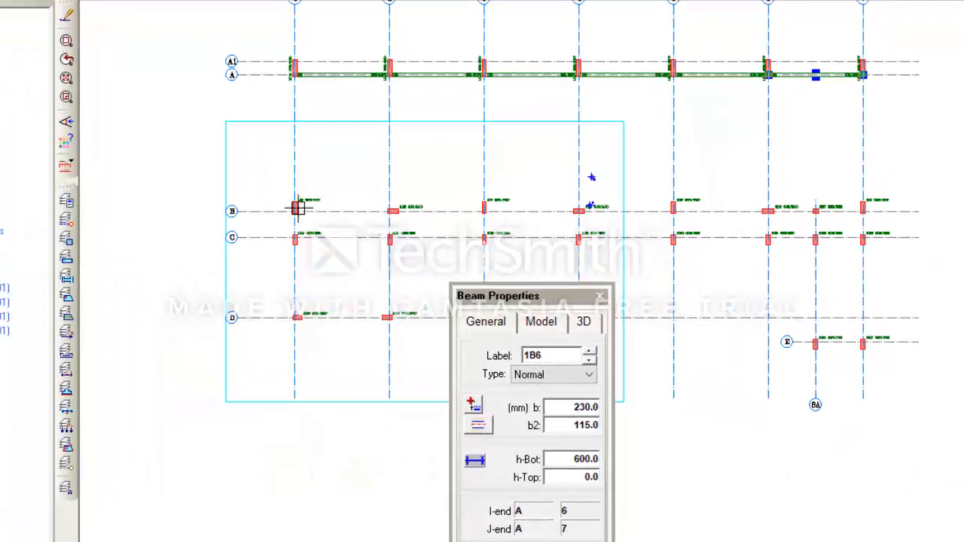
{"action": "middle_click_drag", "start_coordinate": [295, 209], "coordinate": [299, 234]}
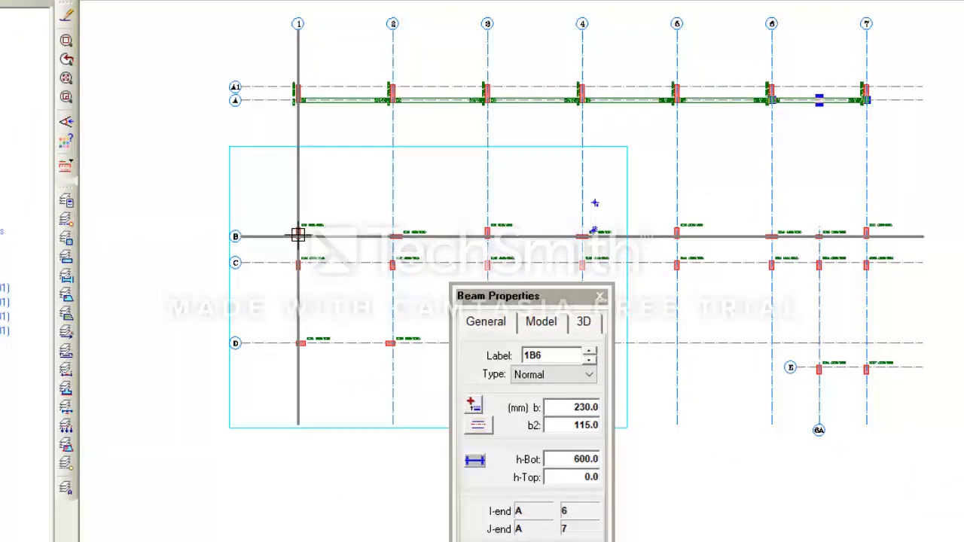
{"action": "left_click", "coordinate": [870, 236]}
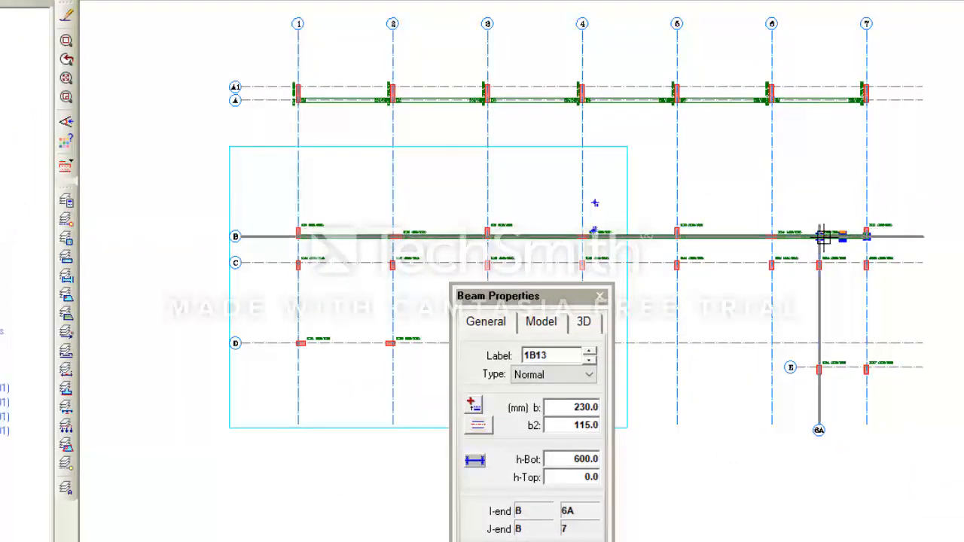
Examine how the new axis B beams line up with the columns from axis 1 to axis 7
{"action": "scroll", "coordinate": [870, 232], "scroll_direction": "up", "scroll_amount": 2}
{"action": "scroll", "coordinate": [881, 259], "scroll_direction": "down", "scroll_amount": 1}
{"action": "scroll", "coordinate": [585, 220], "scroll_direction": "up", "scroll_amount": 6}
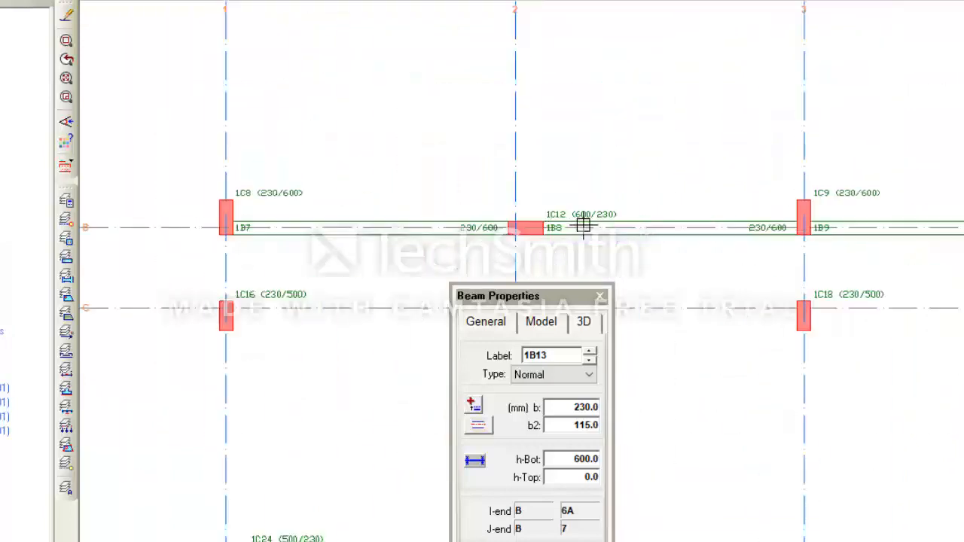
{"action": "scroll", "coordinate": [591, 260], "scroll_direction": "up", "scroll_amount": 2}
{"action": "scroll", "coordinate": [407, 261], "scroll_direction": "down", "scroll_amount": 3}
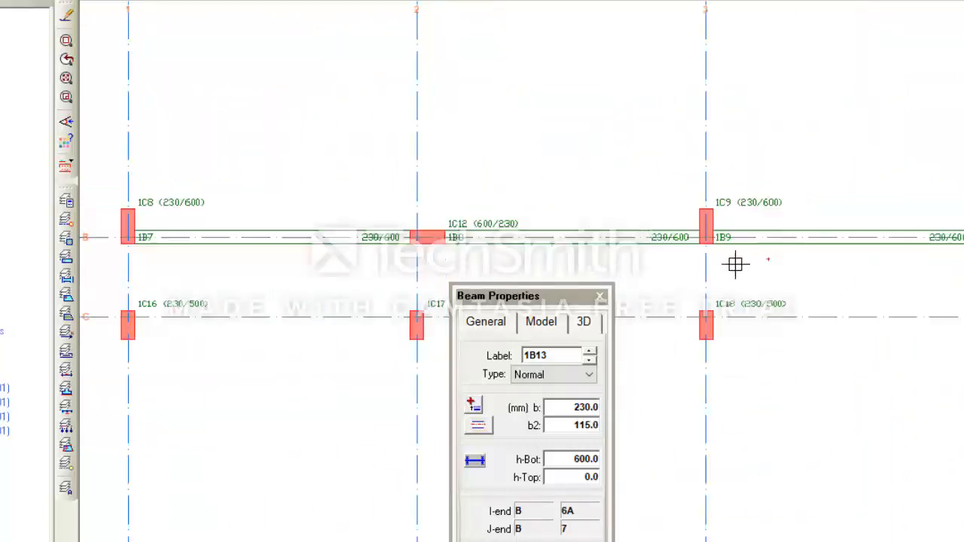
{"action": "middle_click_drag", "start_coordinate": [768, 258], "coordinate": [513, 269]}
{"action": "scroll", "coordinate": [579, 259], "scroll_direction": "down", "scroll_amount": 1}
{"action": "key", "text": "Escape"}
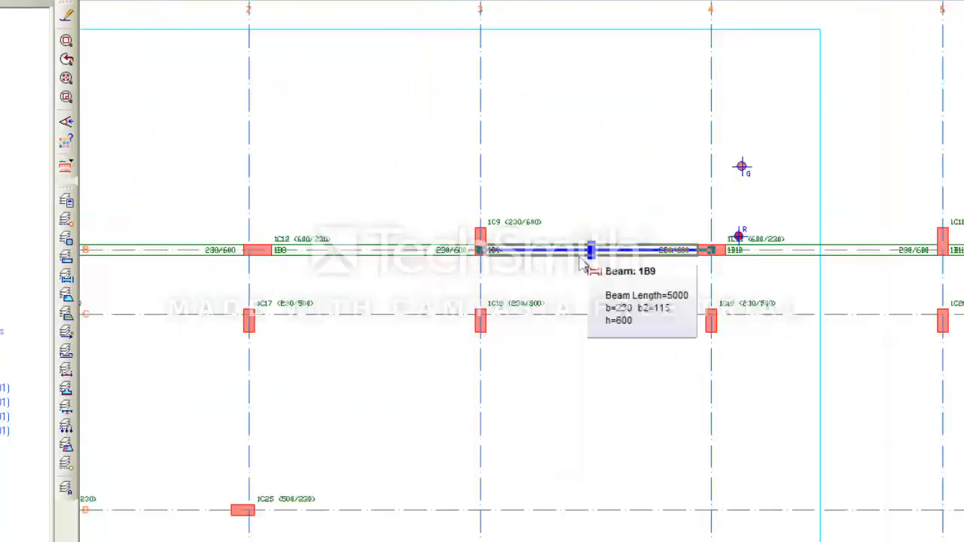
{"action": "scroll", "coordinate": [569, 261], "scroll_direction": "down", "scroll_amount": 1}
{"action": "scroll", "coordinate": [435, 265], "scroll_direction": "down", "scroll_amount": 1}
{"action": "scroll", "coordinate": [807, 229], "scroll_direction": "up", "scroll_amount": 1}
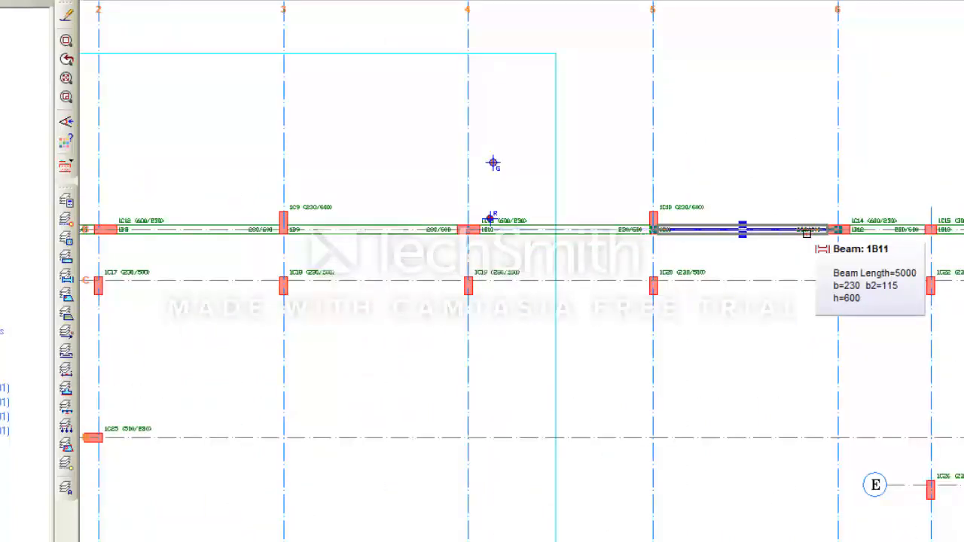
{"action": "scroll", "coordinate": [790, 230], "scroll_direction": "down", "scroll_amount": 1}
{"action": "scroll", "coordinate": [879, 233], "scroll_direction": "up", "scroll_amount": 1}
{"action": "scroll", "coordinate": [821, 233], "scroll_direction": "up", "scroll_amount": 3}
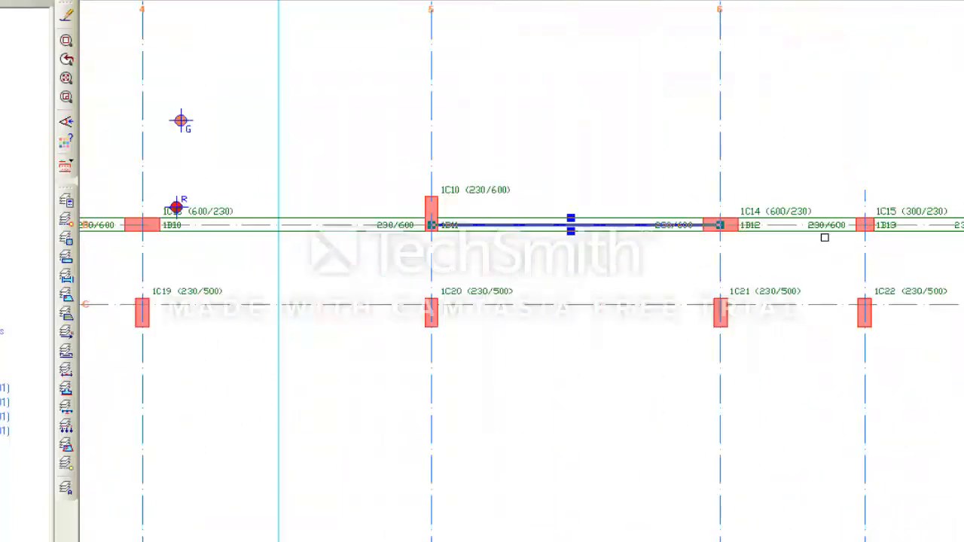
{"action": "scroll", "coordinate": [825, 230], "scroll_direction": "down", "scroll_amount": 3}
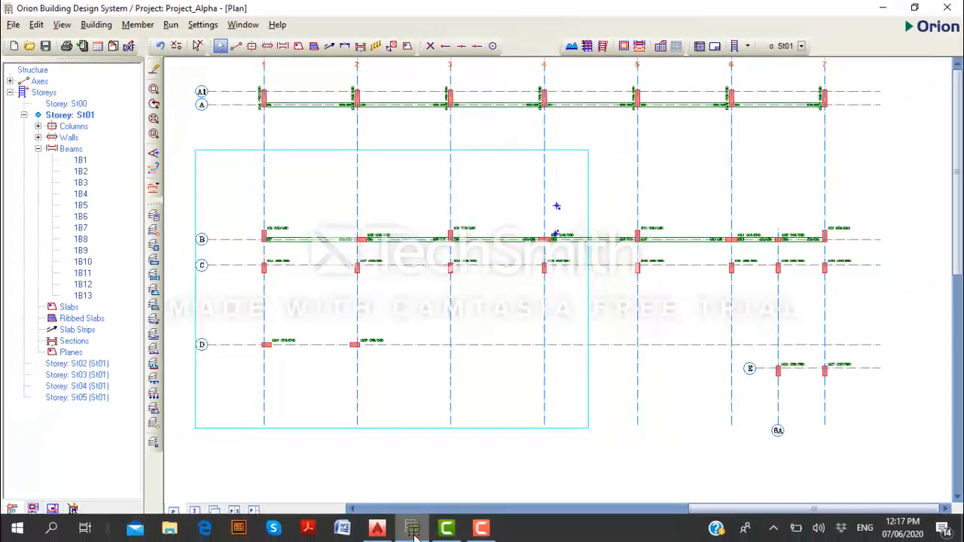
Switch to AutoCAD and examine the 1st Floor GA for the bays along axis C that carry beams
{"action": "mouse_move", "coordinate": [413, 531]}
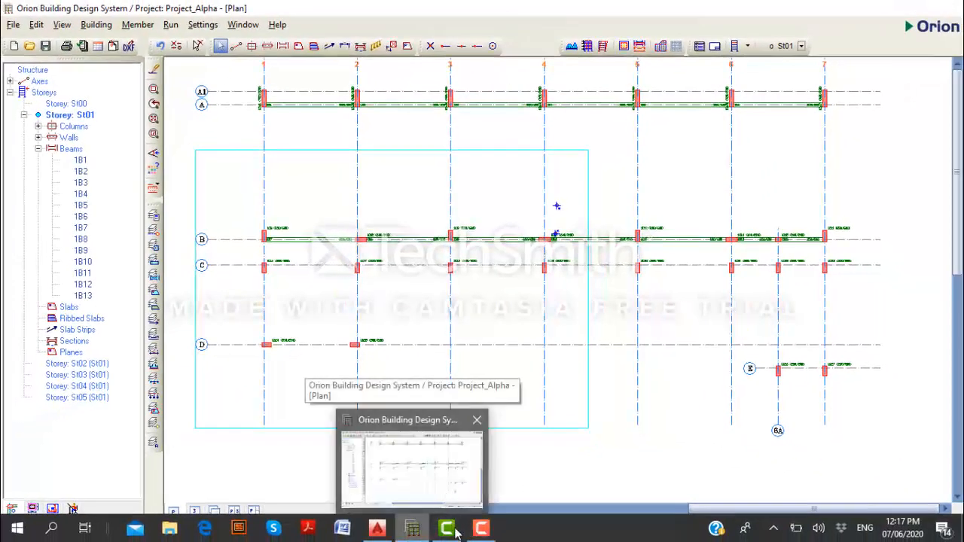
{"action": "left_click", "coordinate": [383, 530]}
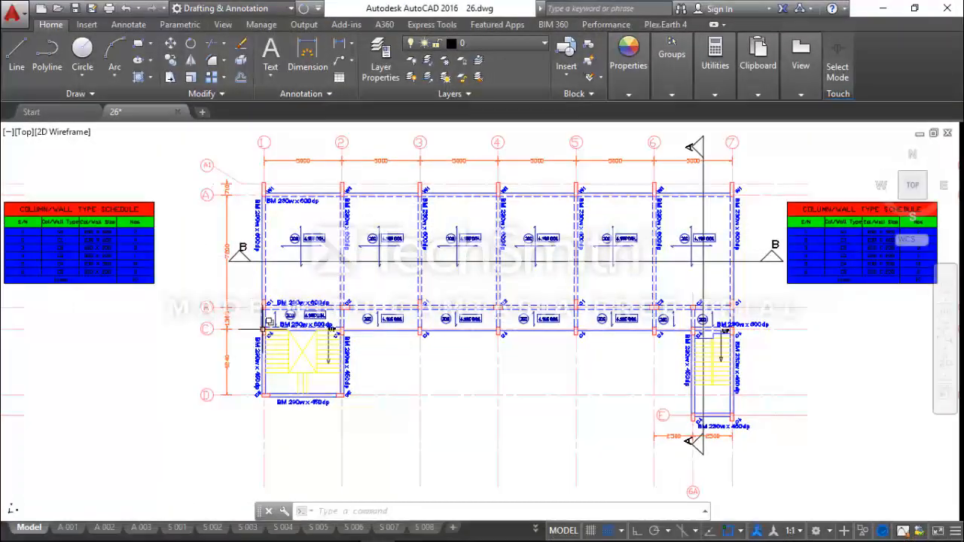
{"action": "scroll", "coordinate": [327, 352], "scroll_direction": "up", "scroll_amount": 4}
{"action": "scroll", "coordinate": [354, 346], "scroll_direction": "down", "scroll_amount": 4}
{"action": "scroll", "coordinate": [362, 352], "scroll_direction": "up", "scroll_amount": 4}
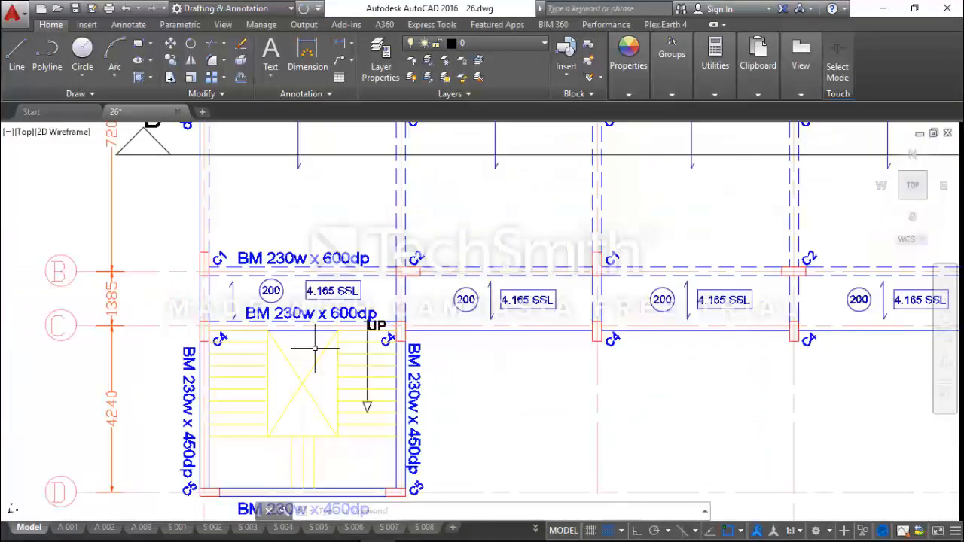
{"action": "scroll", "coordinate": [318, 344], "scroll_direction": "down", "scroll_amount": 5}
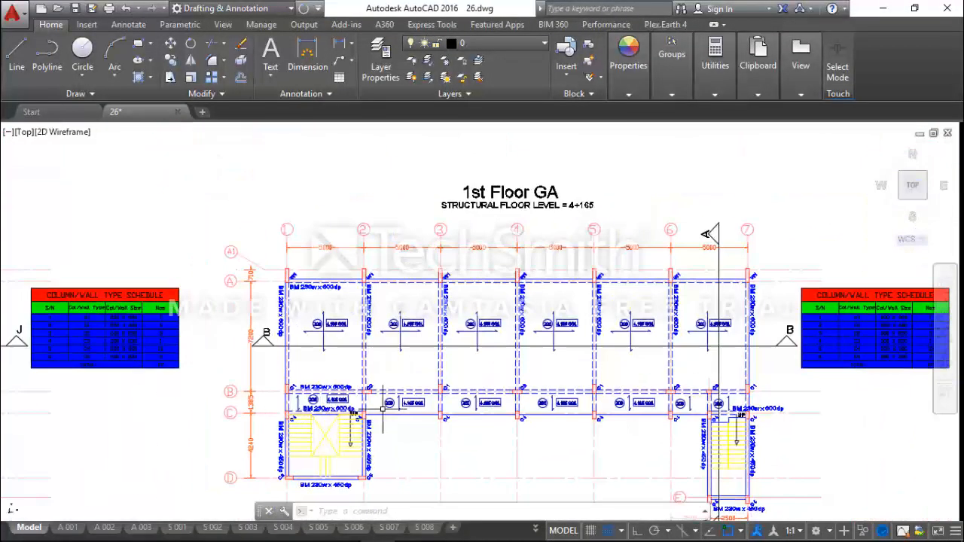
{"action": "scroll", "coordinate": [384, 404], "scroll_direction": "up", "scroll_amount": 4}
{"action": "scroll", "coordinate": [346, 409], "scroll_direction": "down", "scroll_amount": 4}
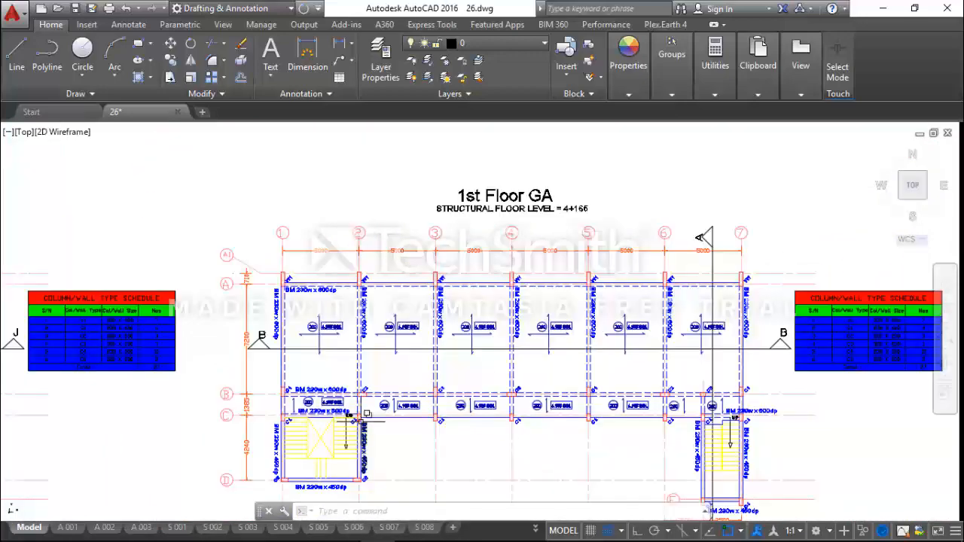
{"action": "mouse_move", "coordinate": [694, 426]}
{"action": "middle_mouse_down"}
{"action": "mouse_move", "coordinate": [680, 358]}
{"action": "mouse_move", "coordinate": [679, 372]}
{"action": "middle_mouse_up"}
{"action": "middle_click_drag", "start_coordinate": [696, 482], "coordinate": [691, 435]}
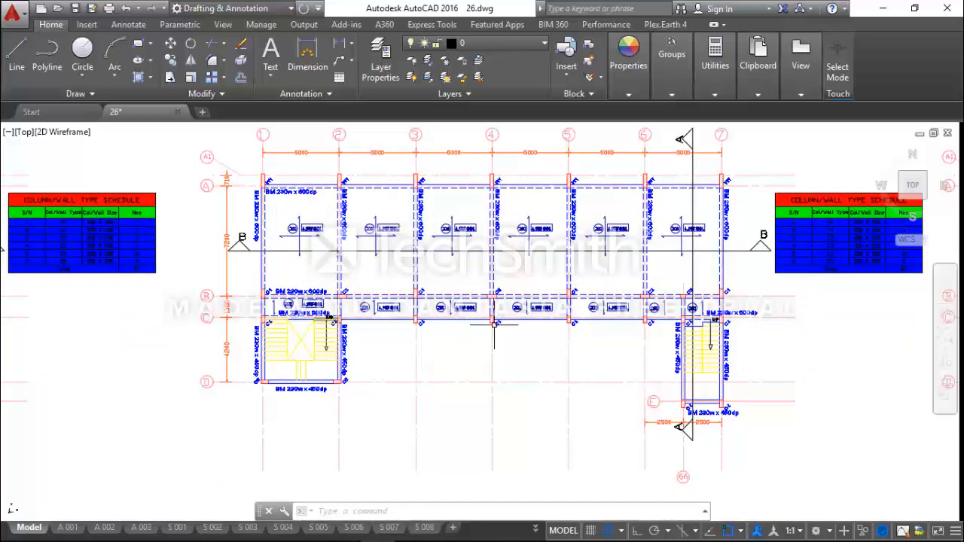
{"action": "middle_click_drag", "start_coordinate": [325, 335], "coordinate": [340, 393]}
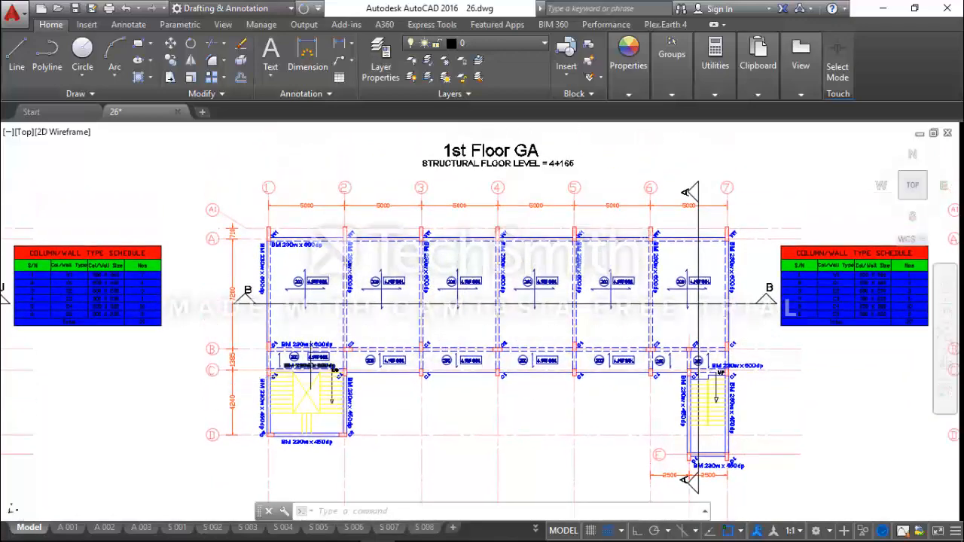
{"action": "mouse_move", "coordinate": [701, 398]}
{"action": "middle_mouse_down"}
{"action": "mouse_move", "coordinate": [627, 325]}
{"action": "mouse_move", "coordinate": [634, 303]}
{"action": "middle_mouse_up"}
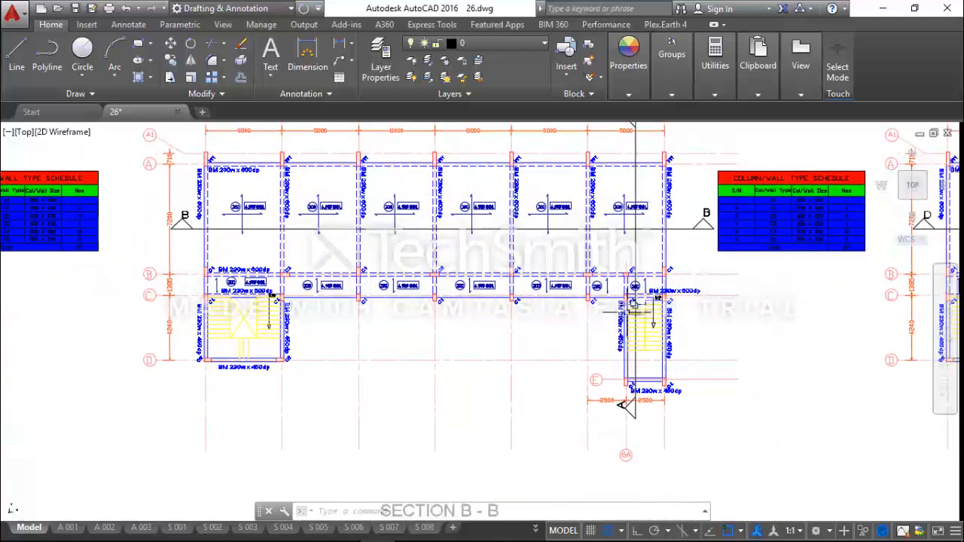
{"action": "middle_click_drag", "start_coordinate": [631, 354], "coordinate": [632, 399]}
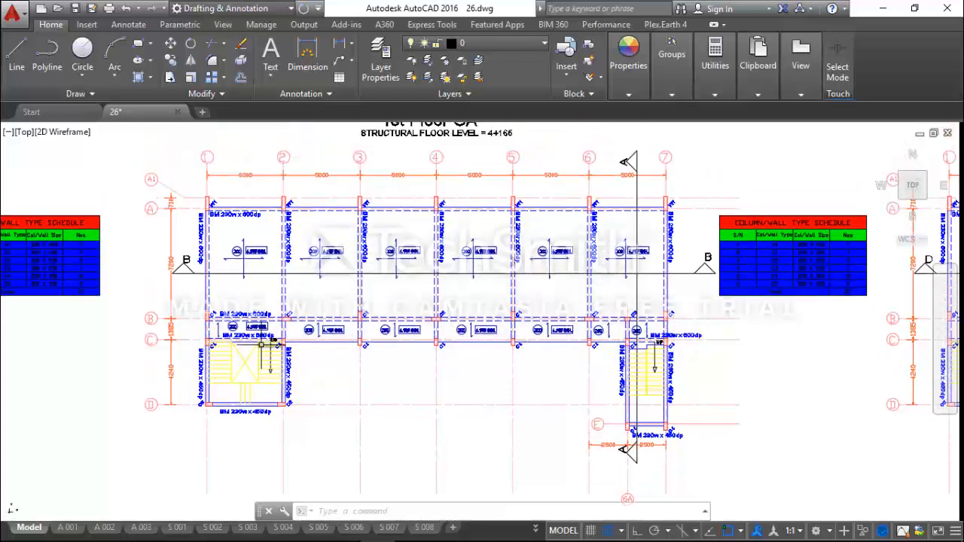
Examine the 230w x 600dp beams along axis C at the two staircases, between axes 1 and 2 and between 6A and 7
{"action": "scroll", "coordinate": [261, 344], "scroll_direction": "up", "scroll_amount": 5}
{"action": "scroll", "coordinate": [301, 338], "scroll_direction": "down", "scroll_amount": 5}
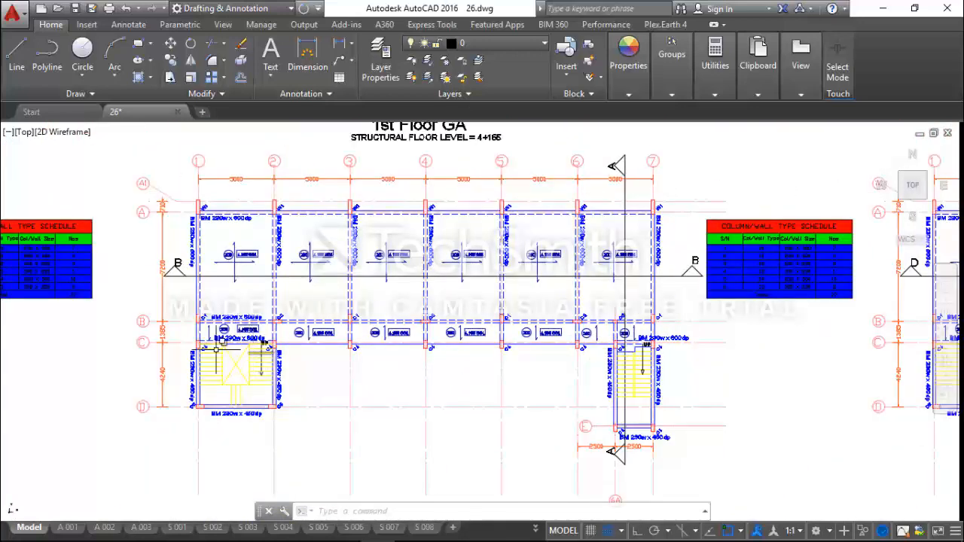
{"action": "scroll", "coordinate": [217, 348], "scroll_direction": "up", "scroll_amount": 3}
{"action": "scroll", "coordinate": [282, 349], "scroll_direction": "up", "scroll_amount": 4}
{"action": "middle_click_drag", "start_coordinate": [283, 349], "coordinate": [319, 349]}
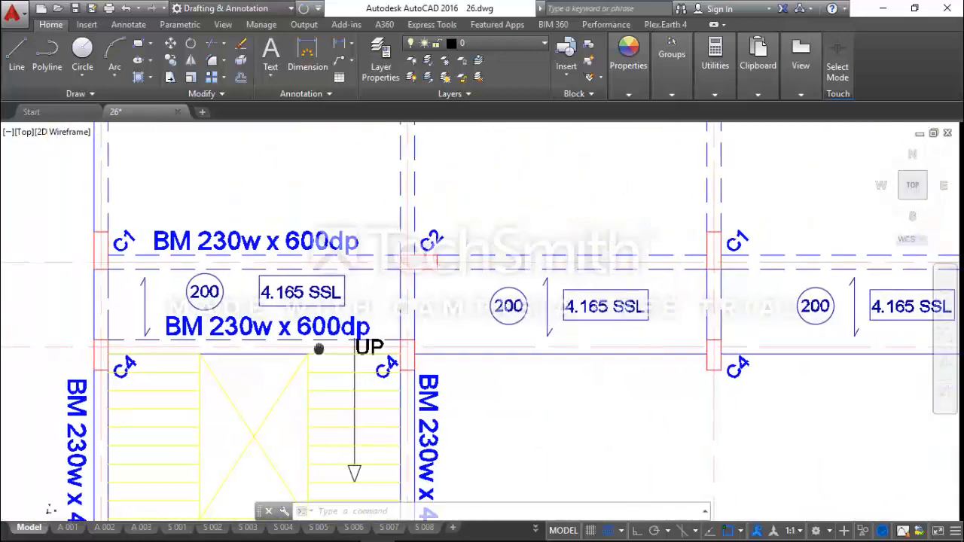
{"action": "scroll", "coordinate": [318, 349], "scroll_direction": "down", "scroll_amount": 3}
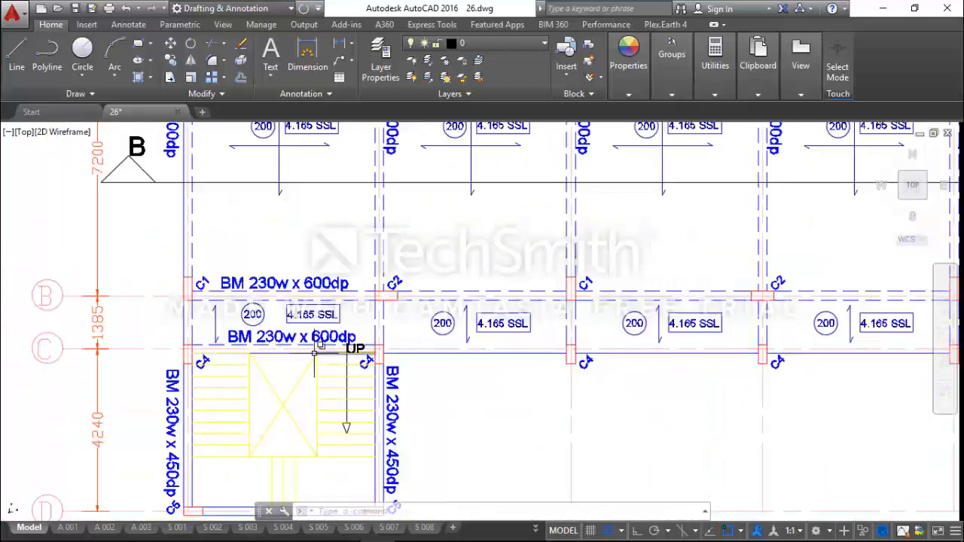
{"action": "scroll", "coordinate": [314, 353], "scroll_direction": "down", "scroll_amount": 3}
{"action": "middle_click_drag", "start_coordinate": [870, 347], "coordinate": [688, 340]}
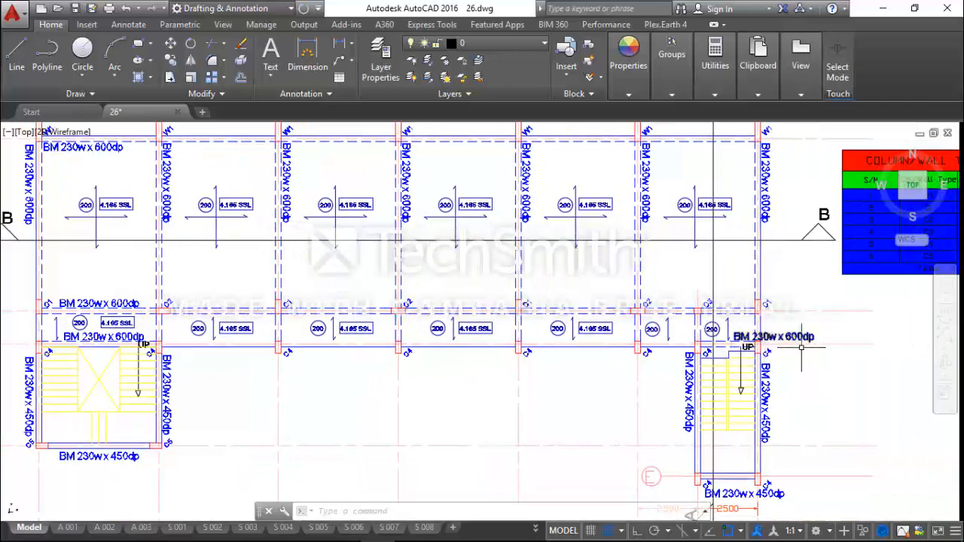
{"action": "scroll", "coordinate": [801, 347], "scroll_direction": "up", "scroll_amount": 2}
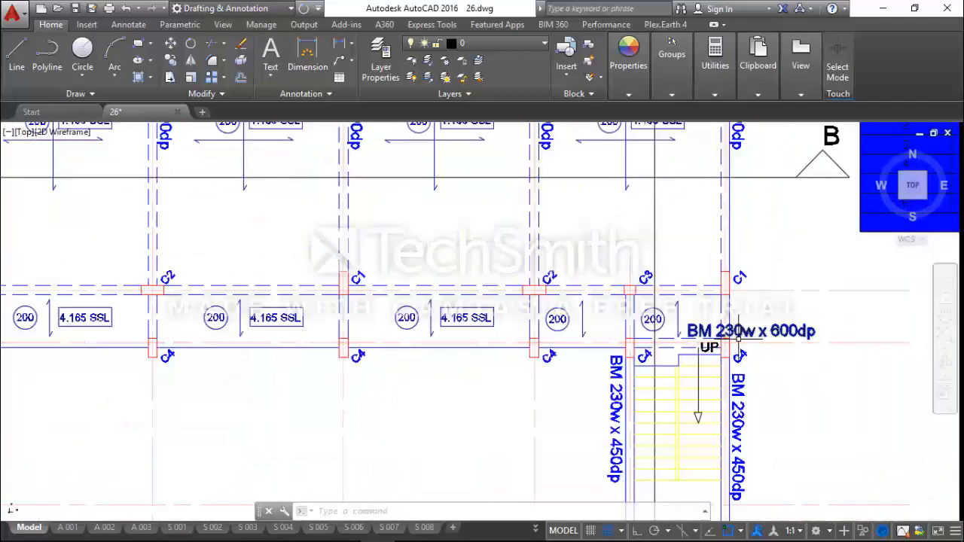
{"action": "scroll", "coordinate": [801, 331], "scroll_direction": "down", "scroll_amount": 4}
{"action": "scroll", "coordinate": [298, 353], "scroll_direction": "up", "scroll_amount": 6}
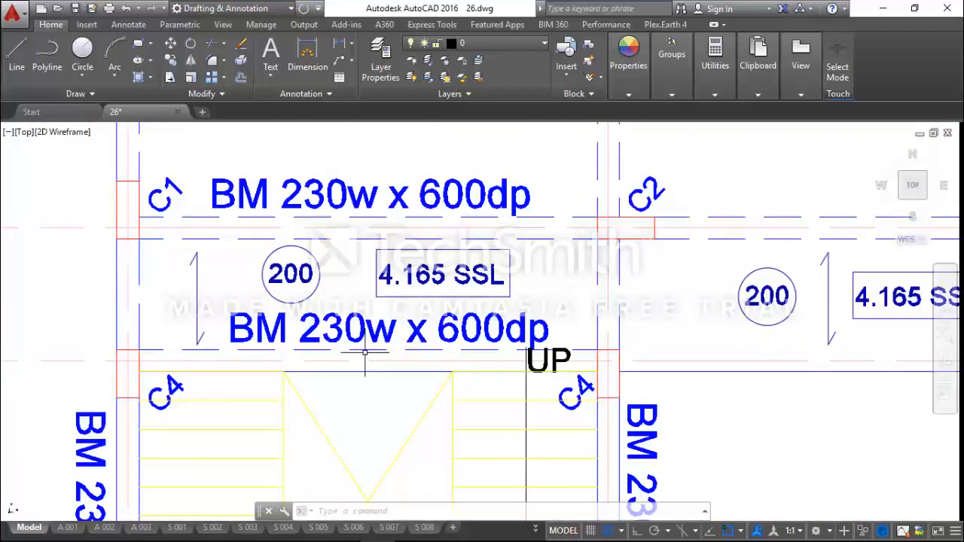
{"action": "scroll", "coordinate": [481, 348], "scroll_direction": "up", "scroll_amount": 2}
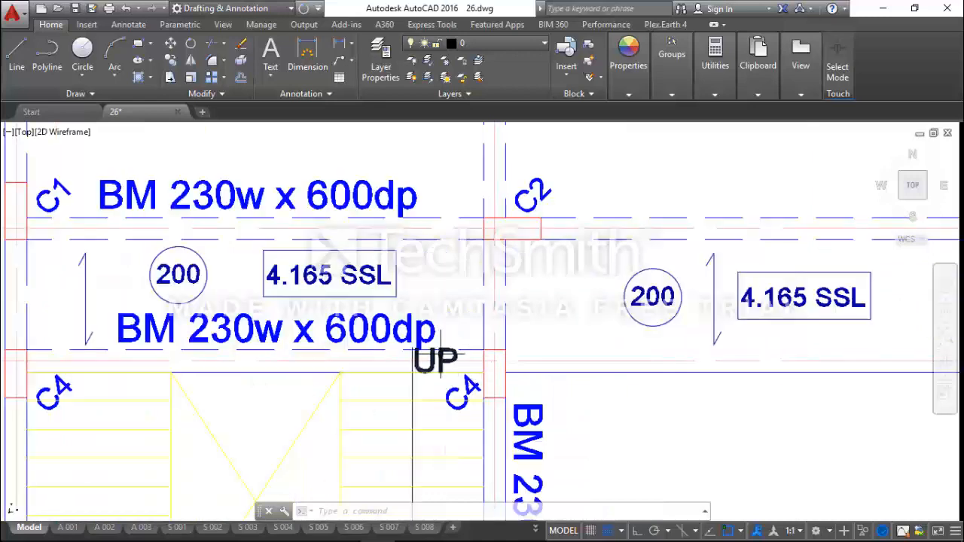
{"action": "middle_click_drag", "start_coordinate": [376, 354], "coordinate": [506, 353]}
{"action": "scroll", "coordinate": [438, 357], "scroll_direction": "down", "scroll_amount": 2}
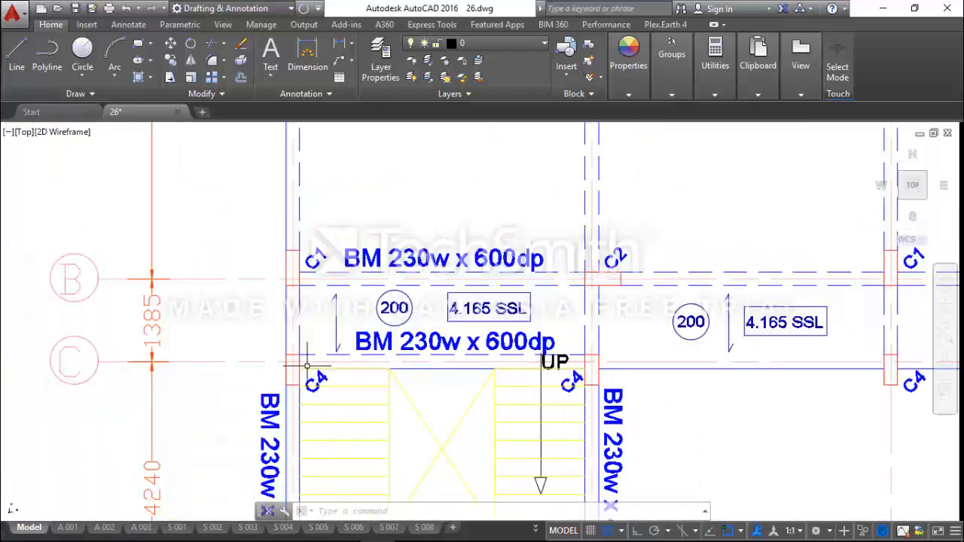
Measure the distance from the axis C beam's lower edge to axis C at column C4 on axis 1
{"action": "left_click", "coordinate": [715, 61]}
{"action": "left_click", "coordinate": [689, 120]}
{"action": "scroll", "coordinate": [308, 385], "scroll_direction": "up", "scroll_amount": 4}
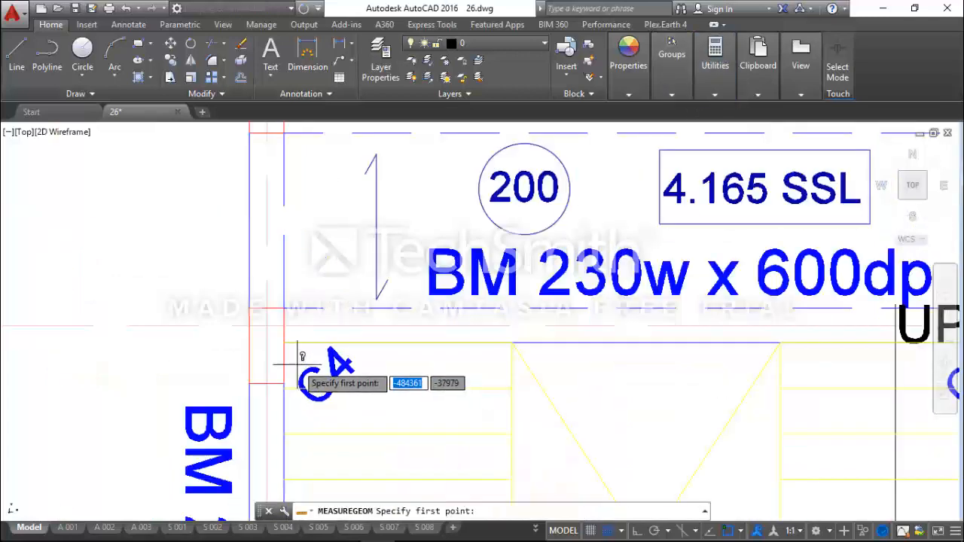
{"action": "left_click", "coordinate": [272, 340]}
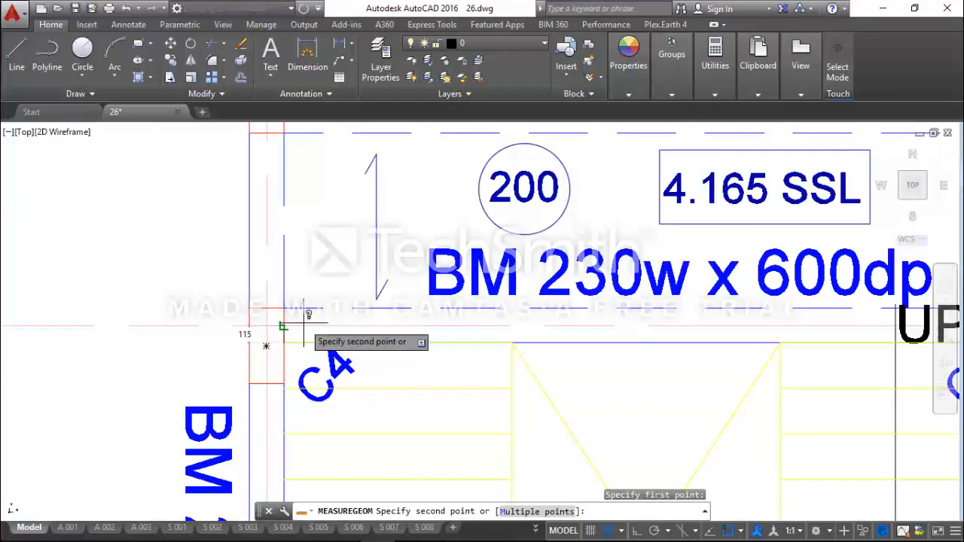
{"action": "key", "text": "Escape"}
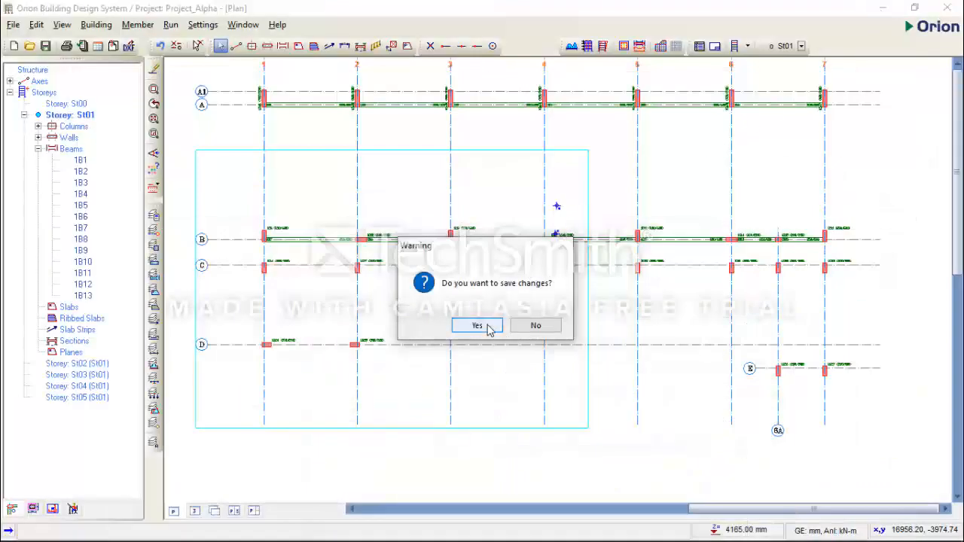
Save the Orion project, then open the properties of the axis B beam between axes 1 and 2, with the dialog clear of axis C's staircase bay
{"action": "left_click", "coordinate": [490, 326]}
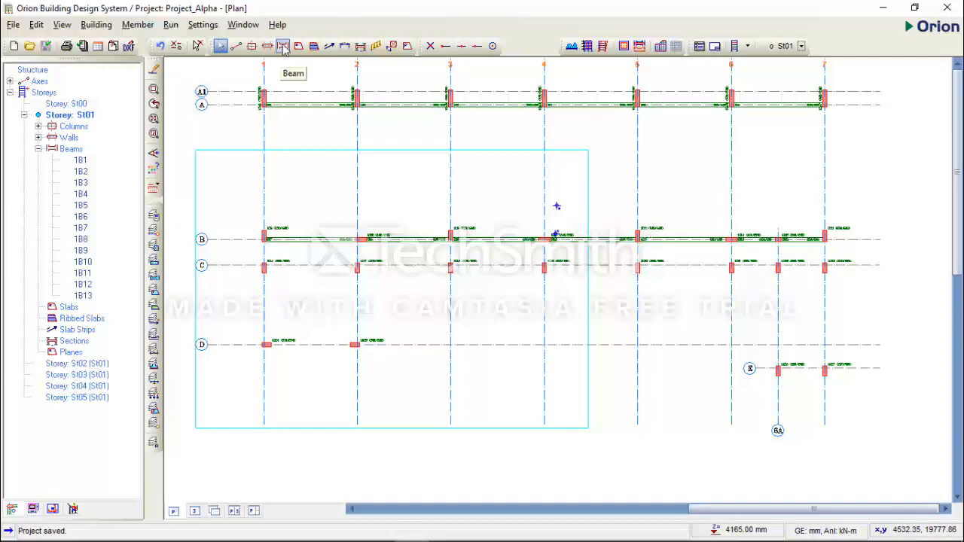
{"action": "left_click", "coordinate": [320, 239]}
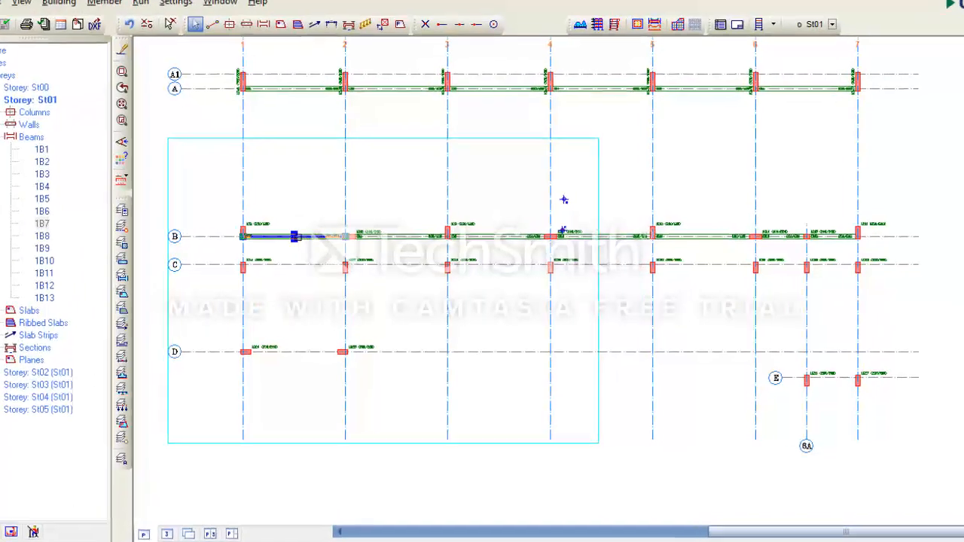
{"action": "right_click", "coordinate": [276, 155]}
{"action": "left_click", "coordinate": [339, 163]}
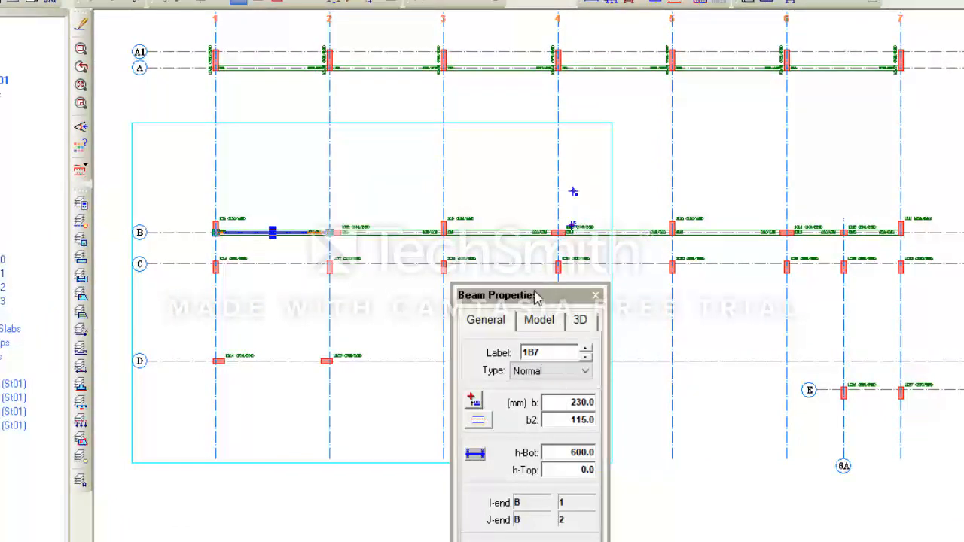
{"action": "left_click_drag", "start_coordinate": [537, 296], "coordinate": [545, 74]}
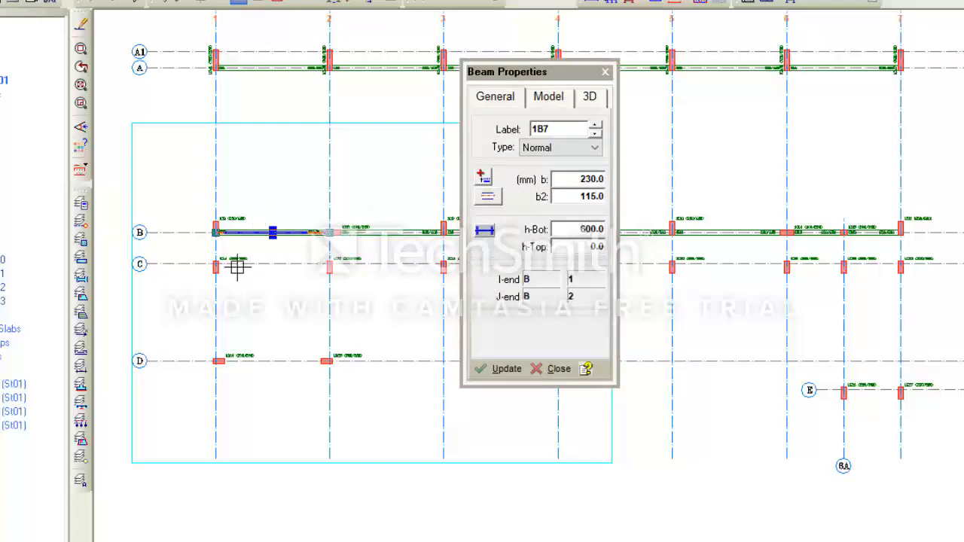
Model a 230 x 600 mm beam with b2 of 115 mm along axis C between axes 1 and 2
{"action": "middle_click_drag", "start_coordinate": [223, 266], "coordinate": [226, 338]}
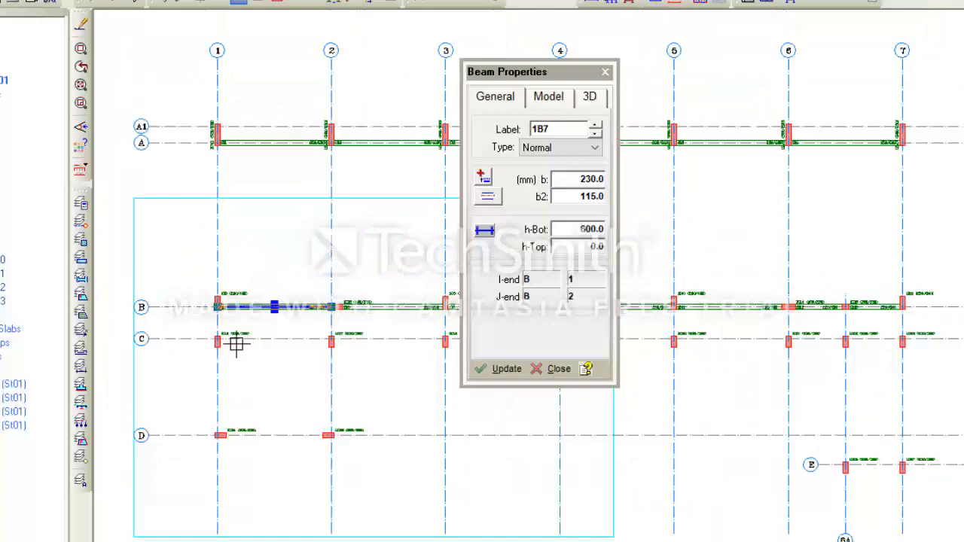
{"action": "scroll", "coordinate": [223, 341], "scroll_direction": "up", "scroll_amount": 1}
{"action": "mouse_move", "coordinate": [224, 341]}
{"action": "middle_mouse_down"}
{"action": "mouse_move", "coordinate": [236, 404]}
{"action": "mouse_move", "coordinate": [222, 387]}
{"action": "middle_mouse_up"}
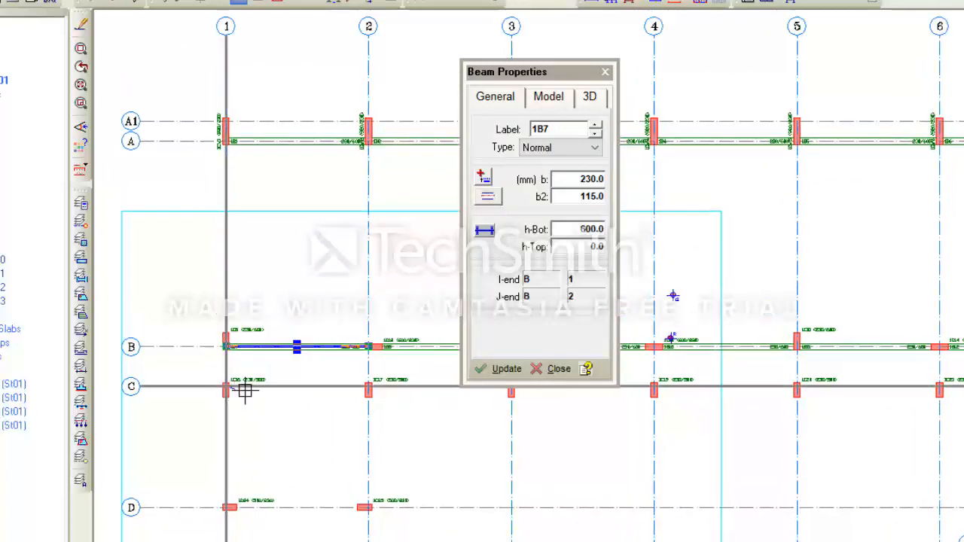
{"action": "left_click_drag", "start_coordinate": [244, 390], "coordinate": [366, 389]}
{"action": "left_click", "coordinate": [367, 386]}
{"action": "scroll", "coordinate": [267, 417], "scroll_direction": "down", "scroll_amount": 2}
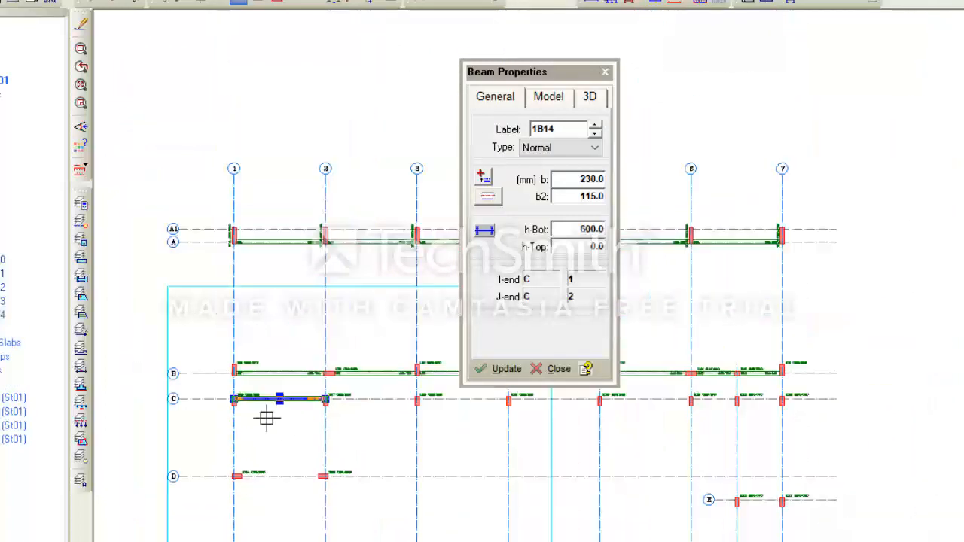
{"action": "scroll", "coordinate": [319, 379], "scroll_direction": "up", "scroll_amount": 1}
{"action": "scroll", "coordinate": [340, 420], "scroll_direction": "up", "scroll_amount": 5}
{"action": "scroll", "coordinate": [340, 420], "scroll_direction": "down", "scroll_amount": 4}
{"action": "scroll", "coordinate": [282, 482], "scroll_direction": "up", "scroll_amount": 2}
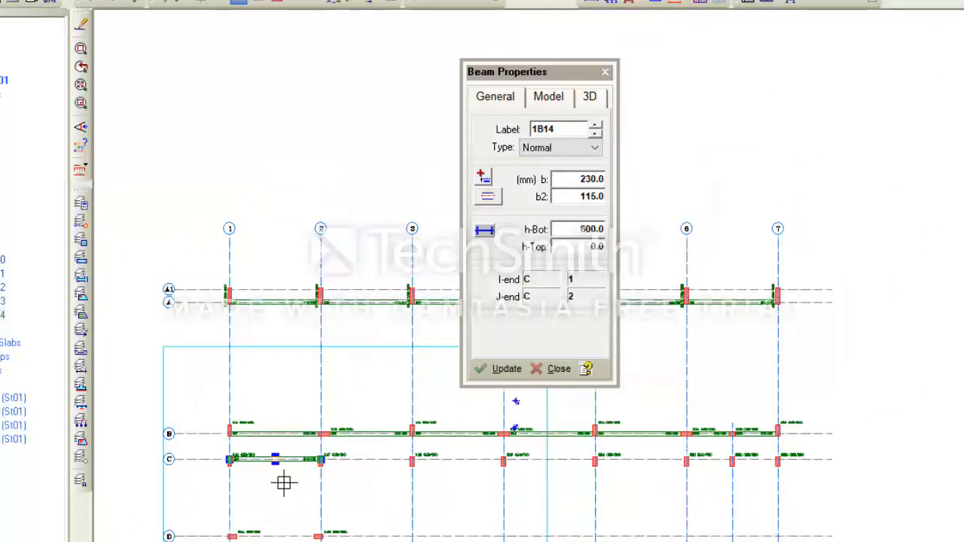
{"action": "scroll", "coordinate": [317, 460], "scroll_direction": "down", "scroll_amount": 1}
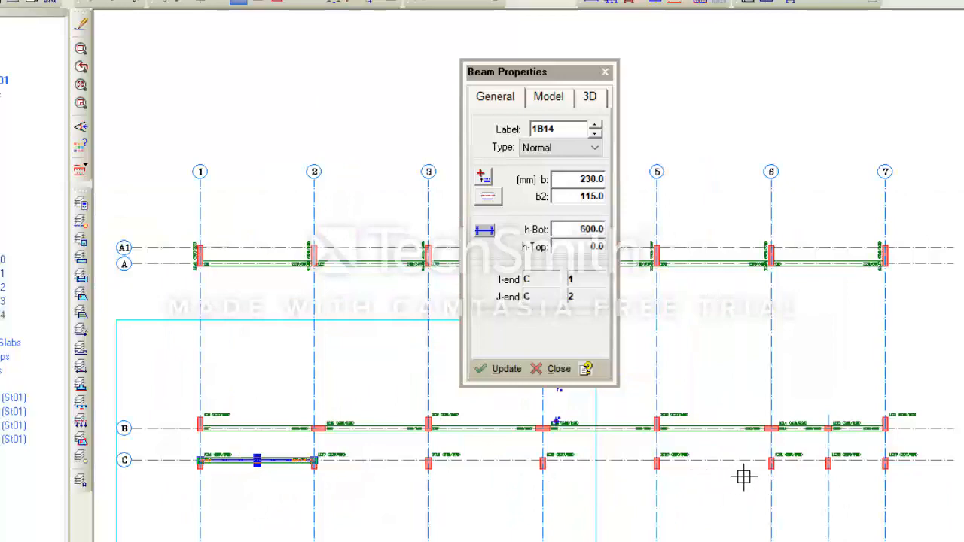
Model a 230 x 600 mm beam along axis C between axes 6A and 7, and close the beam properties
{"action": "scroll", "coordinate": [779, 409], "scroll_direction": "down", "scroll_amount": 3}
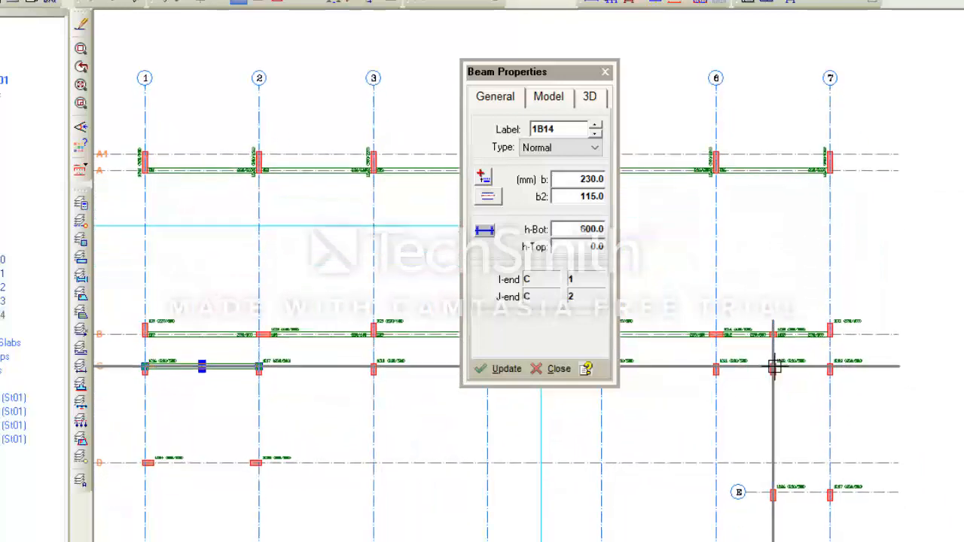
{"action": "scroll", "coordinate": [784, 372], "scroll_direction": "up", "scroll_amount": 1}
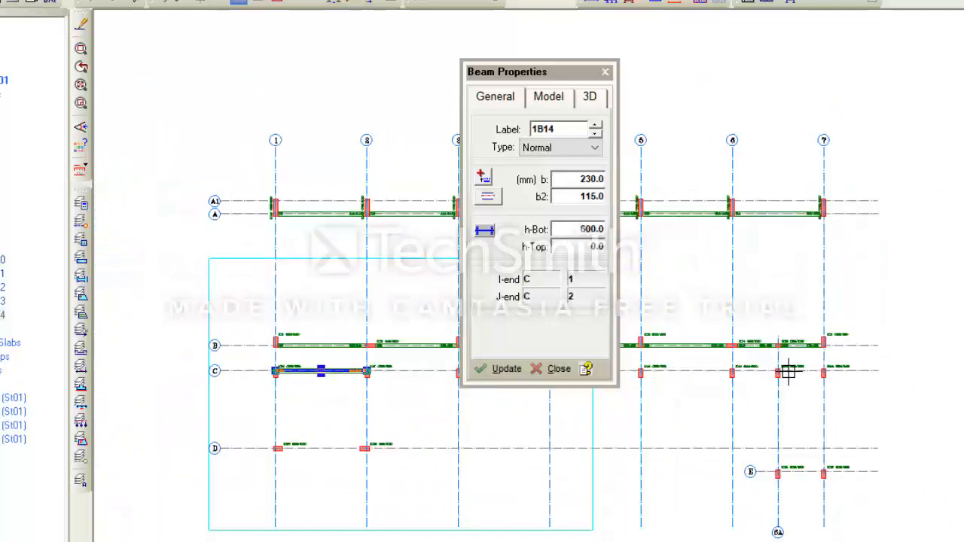
{"action": "scroll", "coordinate": [788, 371], "scroll_direction": "down", "scroll_amount": 1}
{"action": "scroll", "coordinate": [908, 348], "scroll_direction": "up", "scroll_amount": 4}
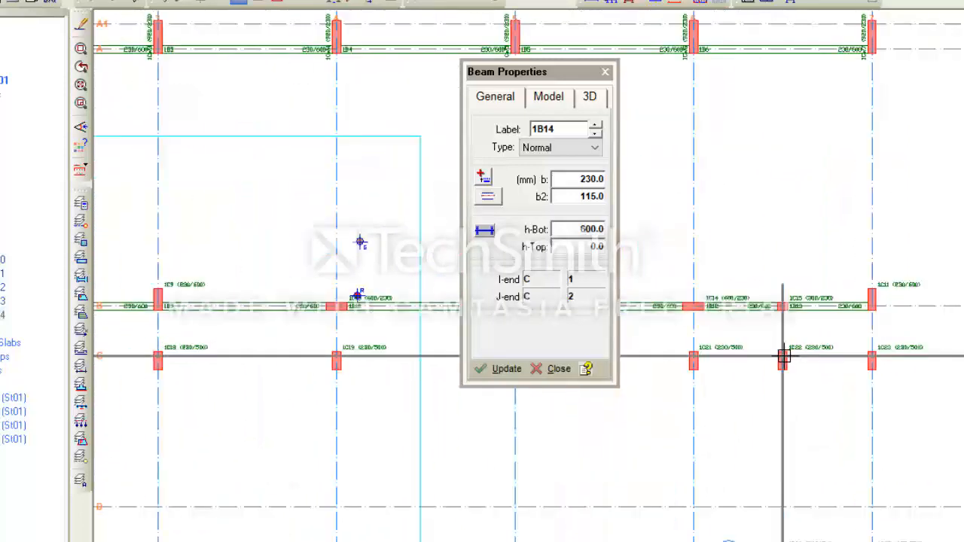
{"action": "left_click", "coordinate": [872, 356]}
{"action": "scroll", "coordinate": [816, 362], "scroll_direction": "up", "scroll_amount": 4}
{"action": "scroll", "coordinate": [816, 363], "scroll_direction": "down", "scroll_amount": 5}
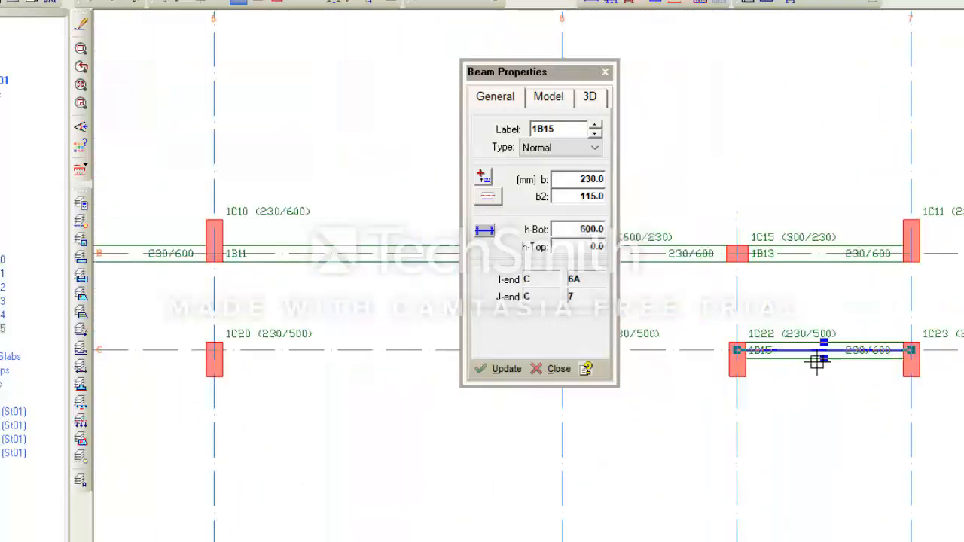
{"action": "scroll", "coordinate": [817, 363], "scroll_direction": "down", "scroll_amount": 1}
{"action": "left_click", "coordinate": [605, 72]}
{"action": "scroll", "coordinate": [398, 338], "scroll_direction": "down", "scroll_amount": 1}
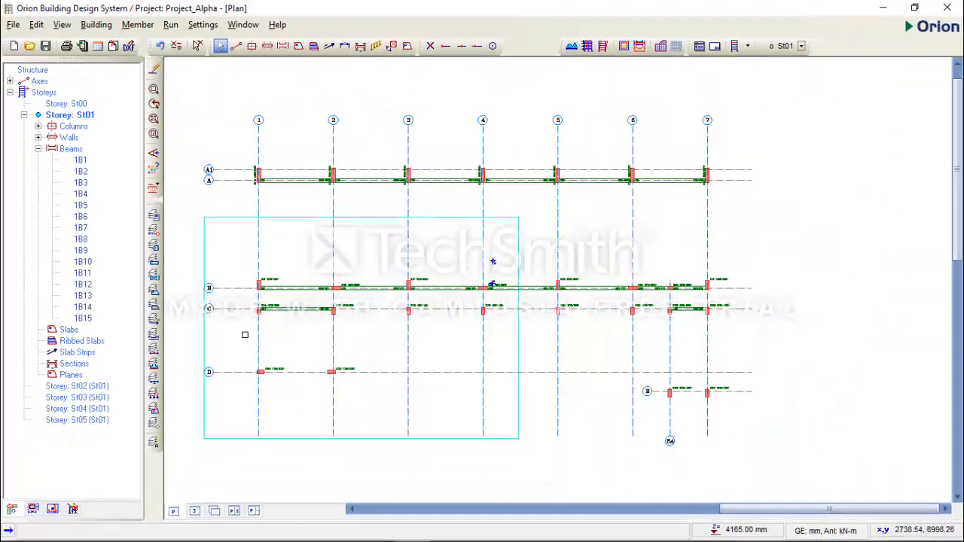
{"action": "scroll", "coordinate": [245, 335], "scroll_direction": "up", "scroll_amount": 1}
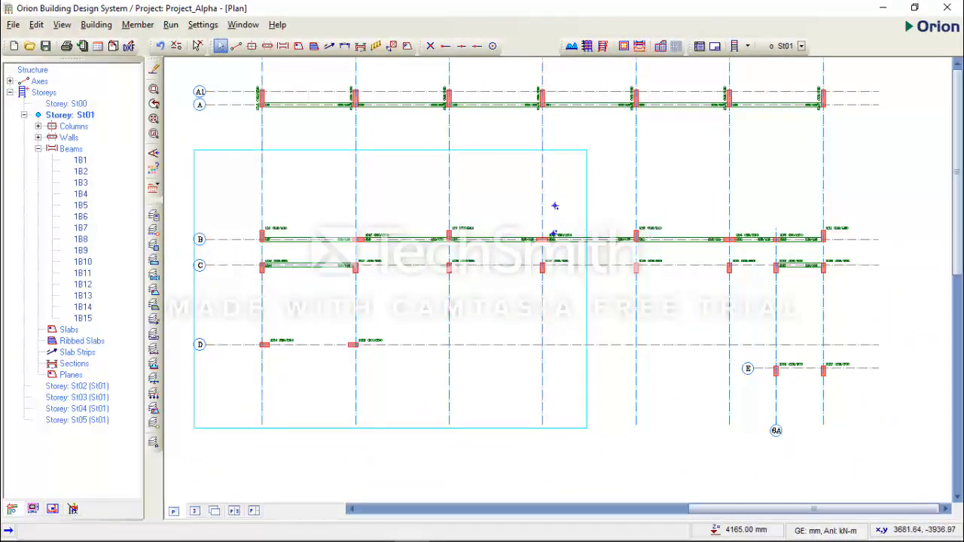
Switch to AutoCAD and examine the beam size along axis D at the staircase between axes 1 and 2 on the 1st Floor GA
{"action": "mouse_move", "coordinate": [412, 533]}
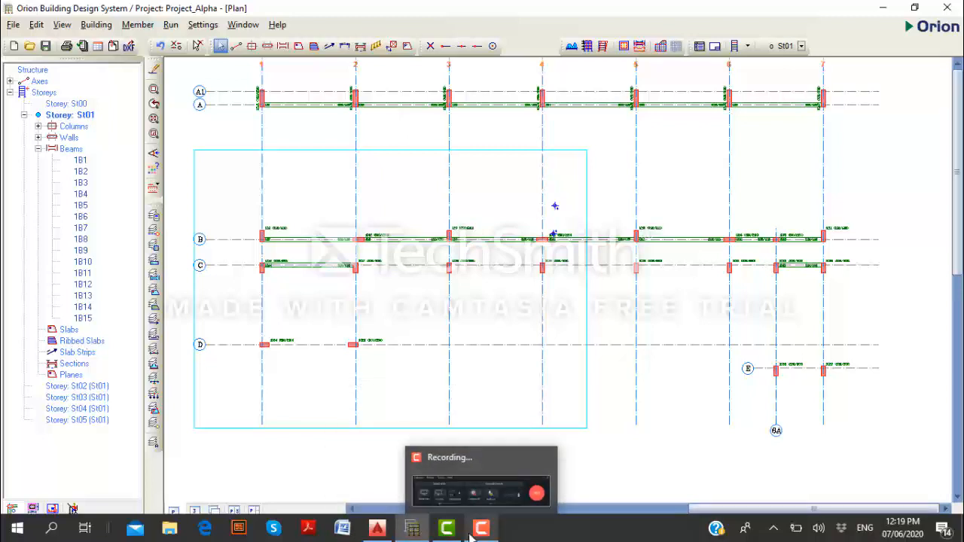
{"action": "left_click", "coordinate": [377, 528]}
{"action": "scroll", "coordinate": [429, 380], "scroll_direction": "down", "scroll_amount": 10}
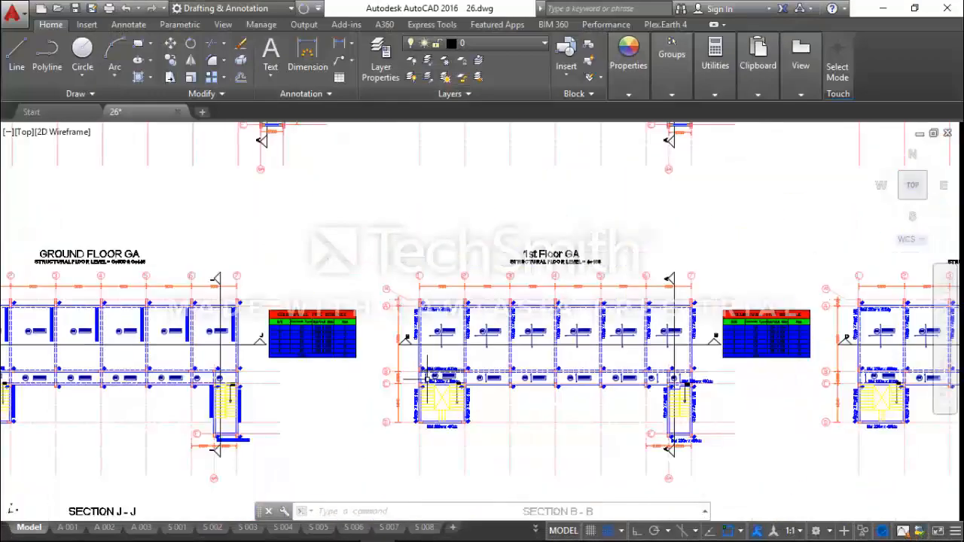
{"action": "scroll", "coordinate": [441, 433], "scroll_direction": "up", "scroll_amount": 6}
{"action": "scroll", "coordinate": [460, 411], "scroll_direction": "up", "scroll_amount": 5}
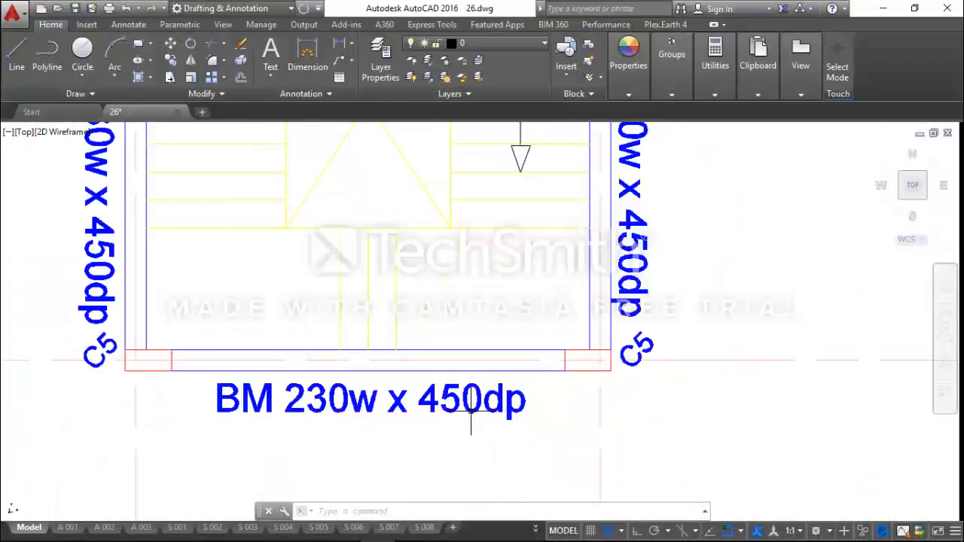
{"action": "scroll", "coordinate": [470, 408], "scroll_direction": "down", "scroll_amount": 3}
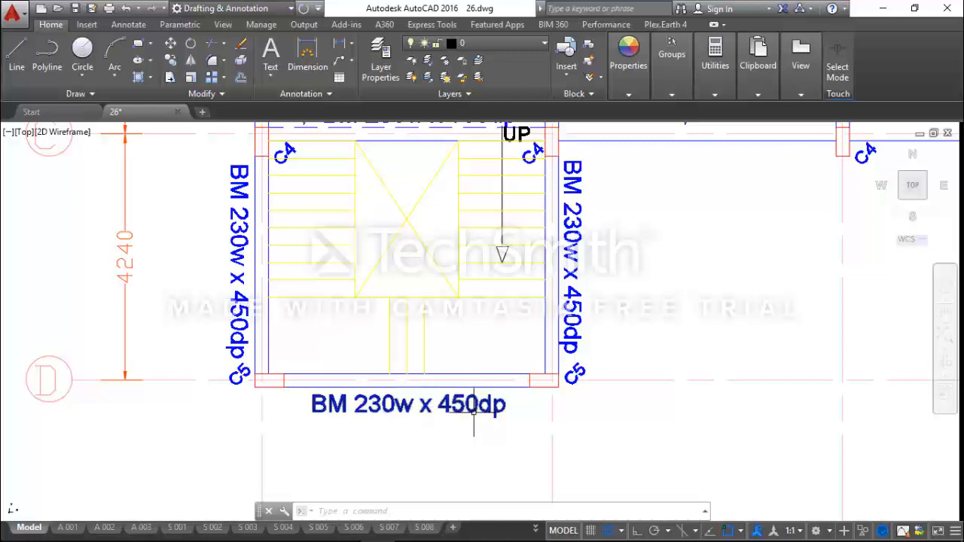
{"action": "scroll", "coordinate": [328, 381], "scroll_direction": "up", "scroll_amount": 2}
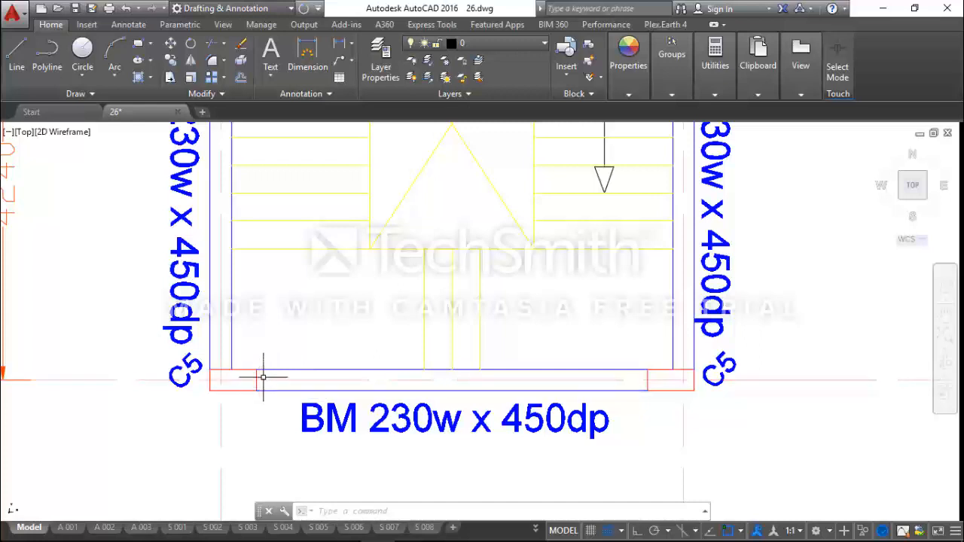
Measure the distance from the axis D beam's upper edge to axis D at column C5 on axis 1
{"action": "left_click", "coordinate": [715, 60]}
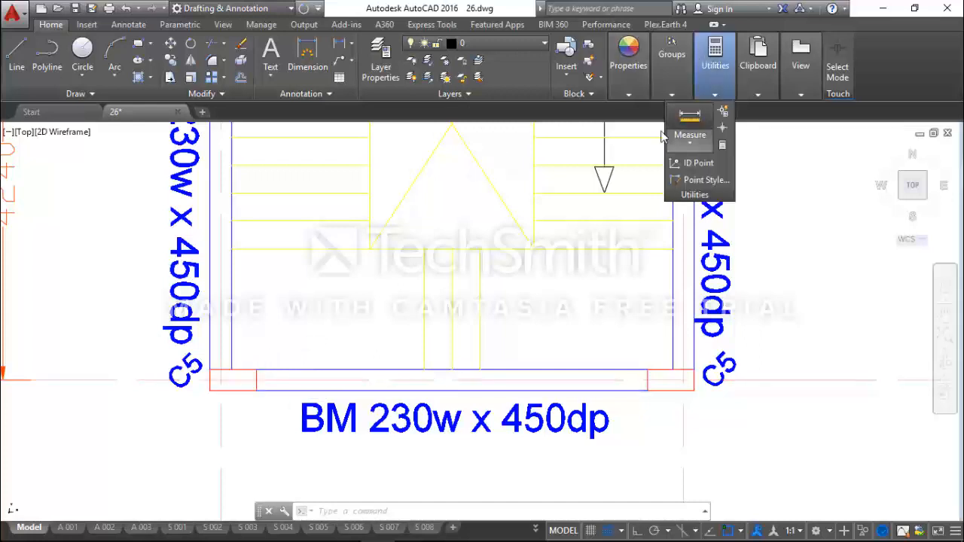
{"action": "left_click", "coordinate": [683, 134]}
{"action": "scroll", "coordinate": [260, 369], "scroll_direction": "up", "scroll_amount": 2}
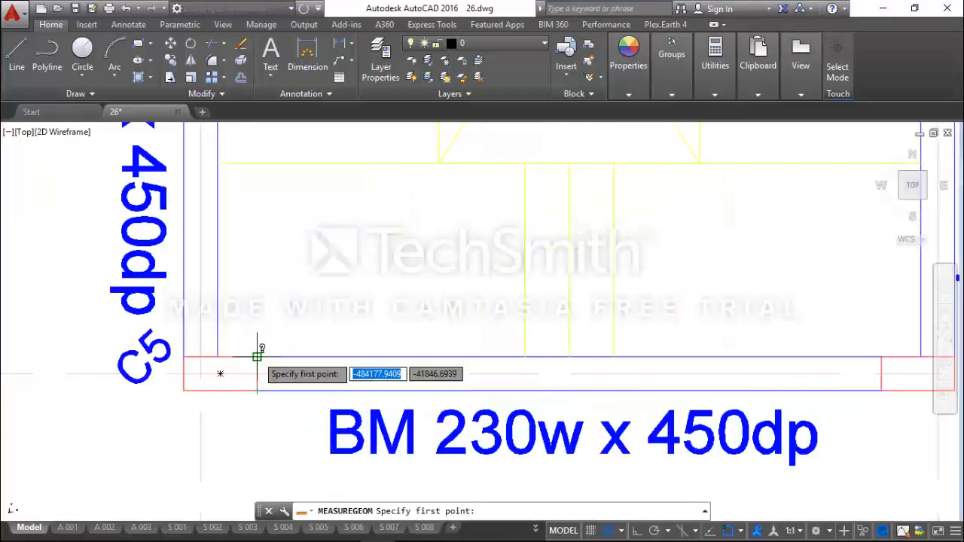
{"action": "left_click", "coordinate": [256, 368]}
{"action": "left_click", "coordinate": [256, 367]}
{"action": "key", "text": "Escape"}
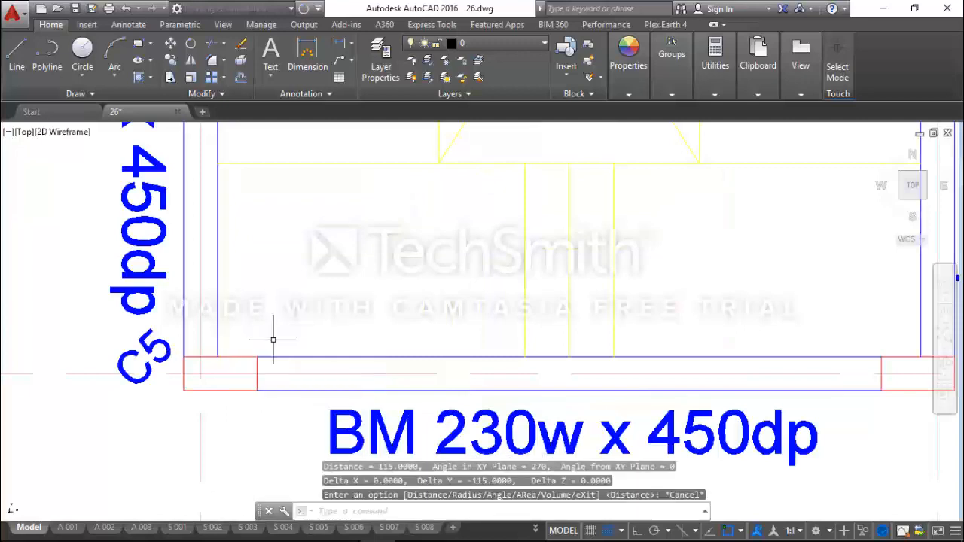
{"action": "scroll", "coordinate": [221, 338], "scroll_direction": "down", "scroll_amount": 2}
{"action": "scroll", "coordinate": [221, 338], "scroll_direction": "down", "scroll_amount": 2}
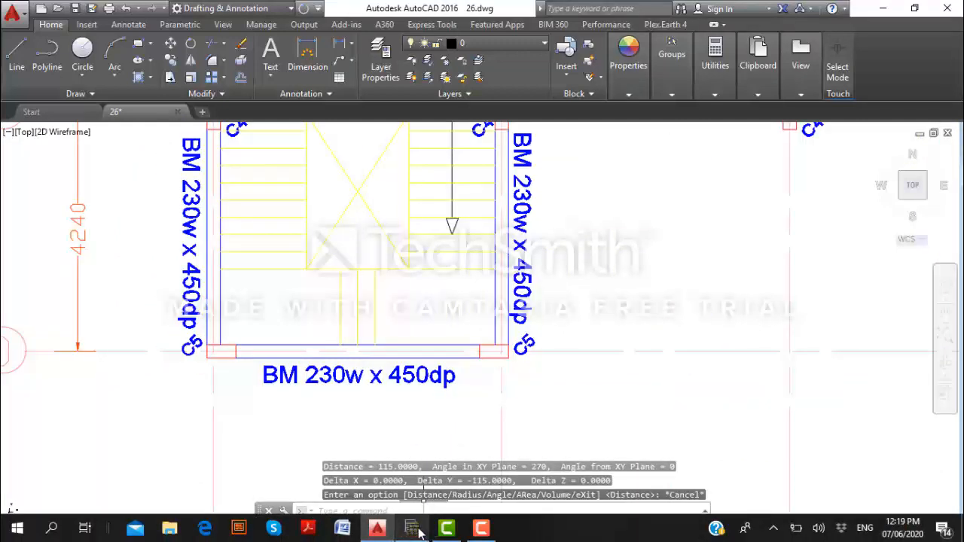
Switch to Orion, open the properties of the axis C beam between axes 1 and 2, and set h-Bot to 450 mm
{"action": "mouse_move", "coordinate": [419, 532]}
{"action": "left_click", "coordinate": [431, 471]}
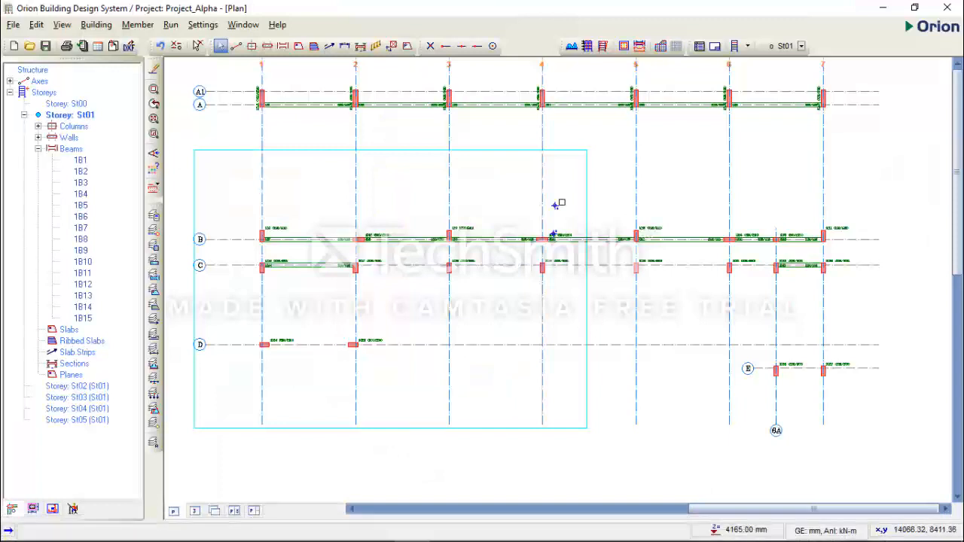
{"action": "left_click", "coordinate": [330, 279]}
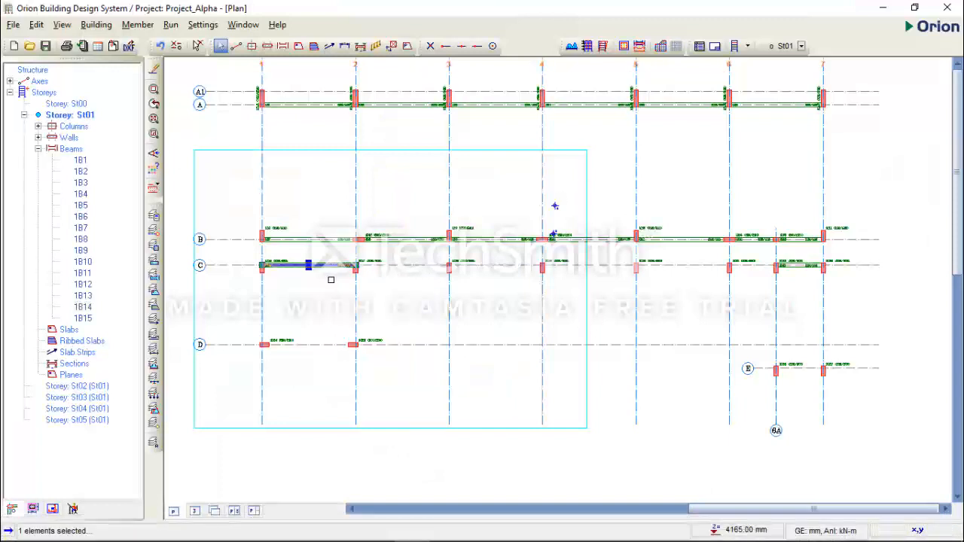
{"action": "right_click", "coordinate": [330, 279]}
{"action": "left_click", "coordinate": [419, 66]}
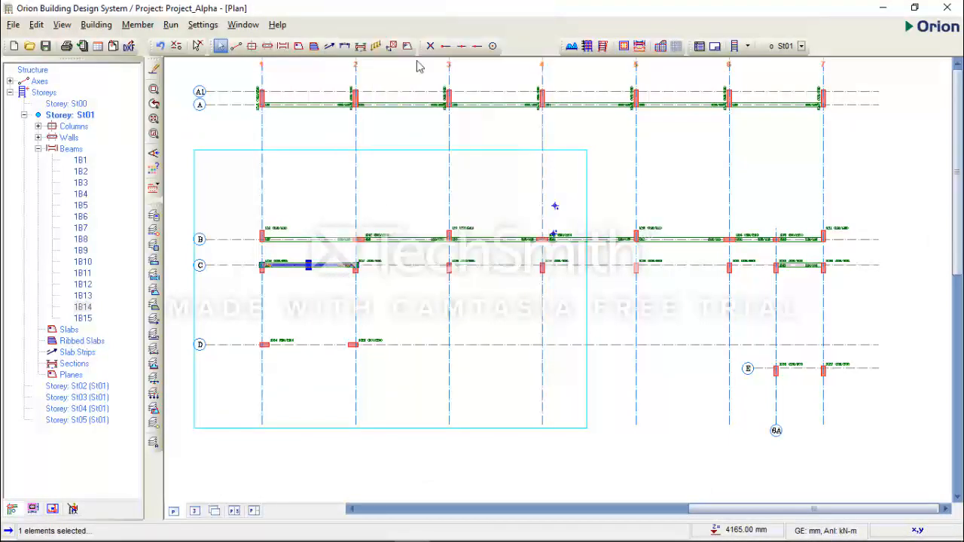
{"action": "left_click", "coordinate": [575, 238]}
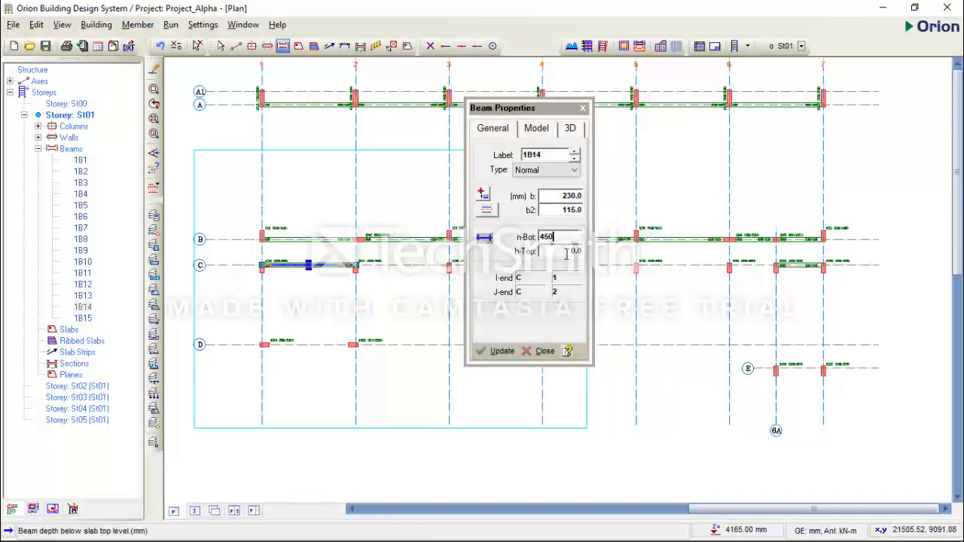
{"action": "key", "text": "Return"}
Model a 230 x 450 mm beam with b2 of 115 mm along axis D between axes 1 and 2
{"action": "scroll", "coordinate": [271, 340], "scroll_direction": "up", "scroll_amount": 1}
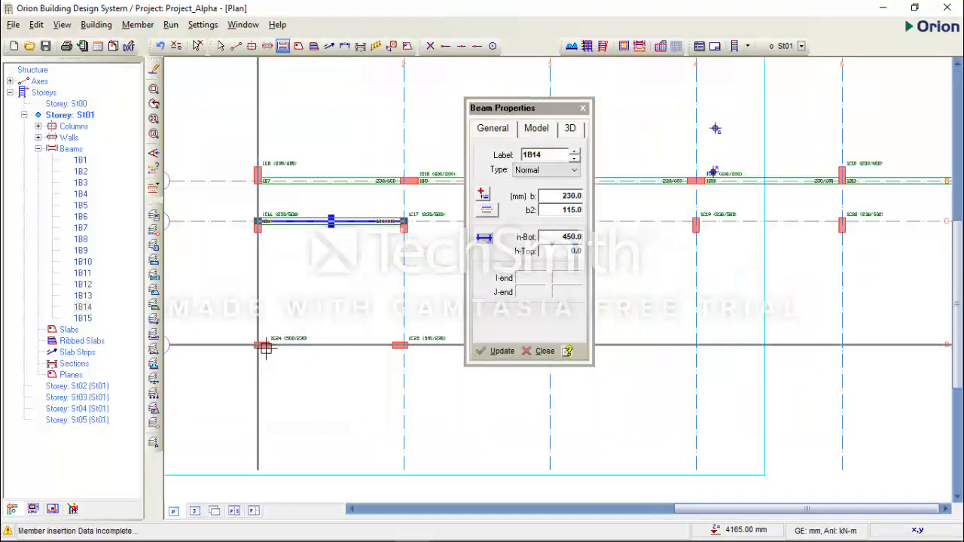
{"action": "scroll", "coordinate": [264, 345], "scroll_direction": "up", "scroll_amount": 1}
{"action": "left_click_drag", "start_coordinate": [262, 346], "coordinate": [376, 346]}
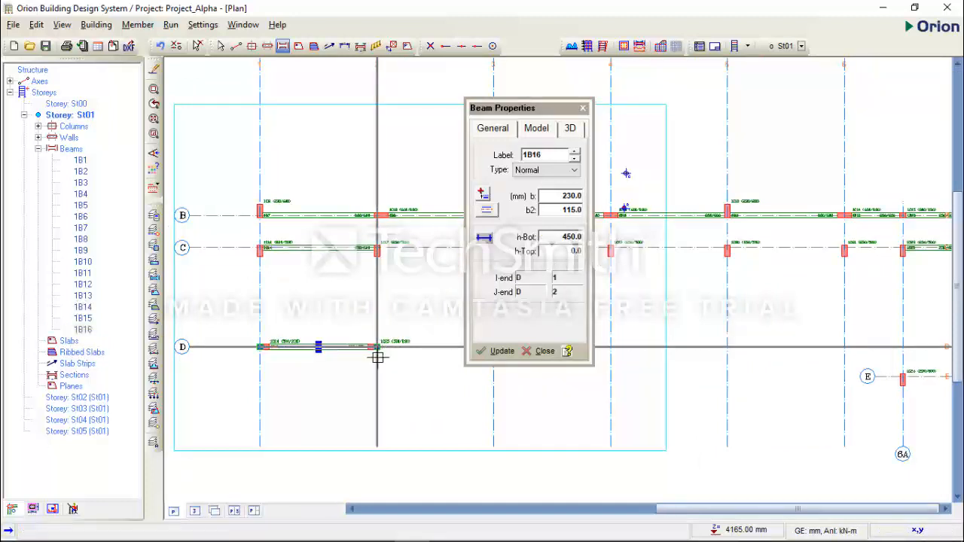
{"action": "scroll", "coordinate": [351, 350], "scroll_direction": "up", "scroll_amount": 2}
{"action": "scroll", "coordinate": [370, 349], "scroll_direction": "up", "scroll_amount": 2}
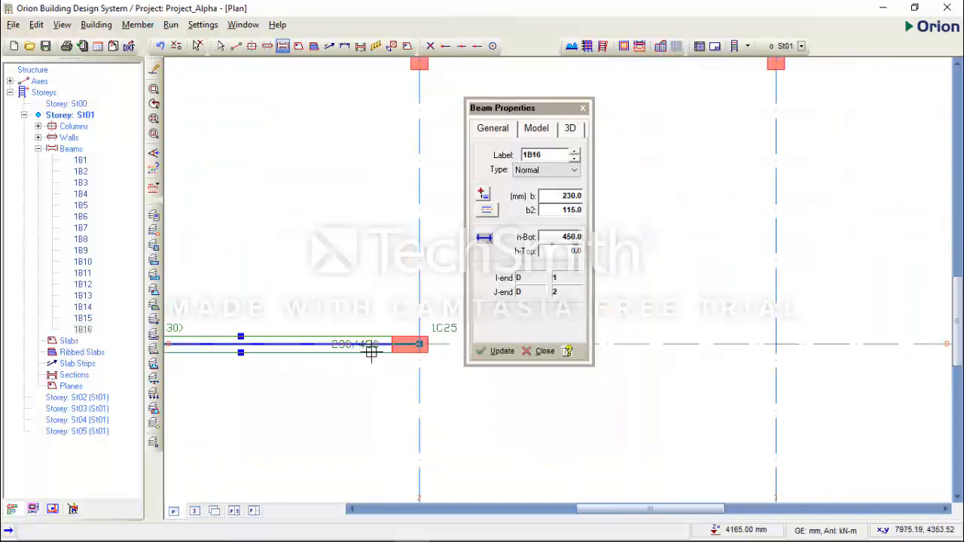
{"action": "scroll", "coordinate": [406, 389], "scroll_direction": "down", "scroll_amount": 2}
{"action": "scroll", "coordinate": [217, 367], "scroll_direction": "up", "scroll_amount": 2}
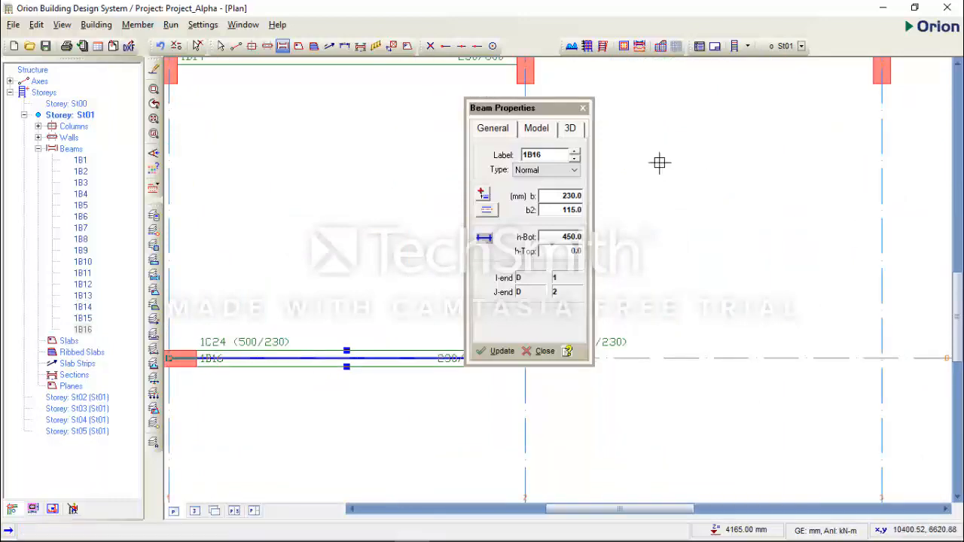
Move the beam properties dialog clear of the plan and check the axis D beam's alignment with the column on axis 2
{"action": "left_click_drag", "start_coordinate": [542, 108], "coordinate": [783, 91]}
{"action": "middle_click_drag", "start_coordinate": [420, 285], "coordinate": [544, 318]}
{"action": "scroll", "coordinate": [535, 350], "scroll_direction": "up", "scroll_amount": 2}
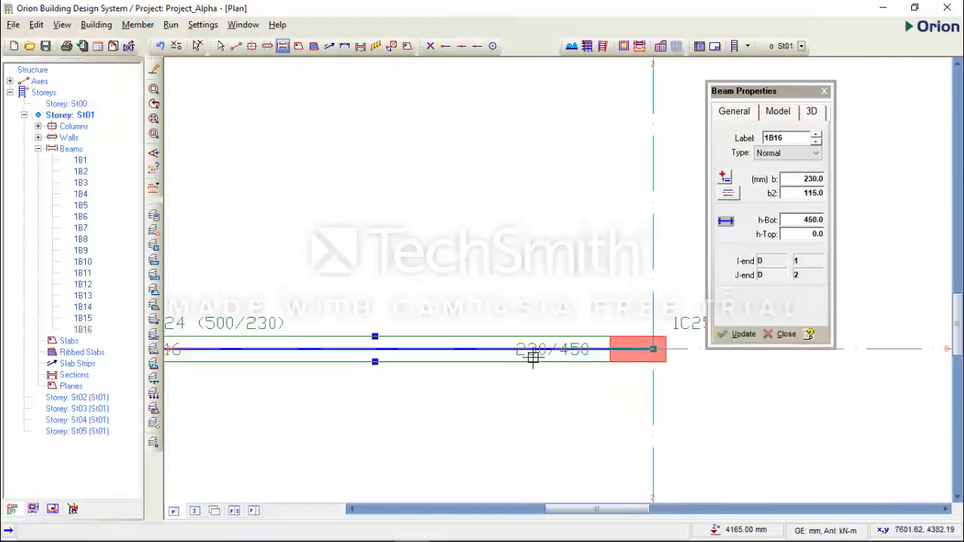
{"action": "scroll", "coordinate": [433, 381], "scroll_direction": "down", "scroll_amount": 3}
{"action": "middle_click_drag", "start_coordinate": [764, 421], "coordinate": [427, 430]}
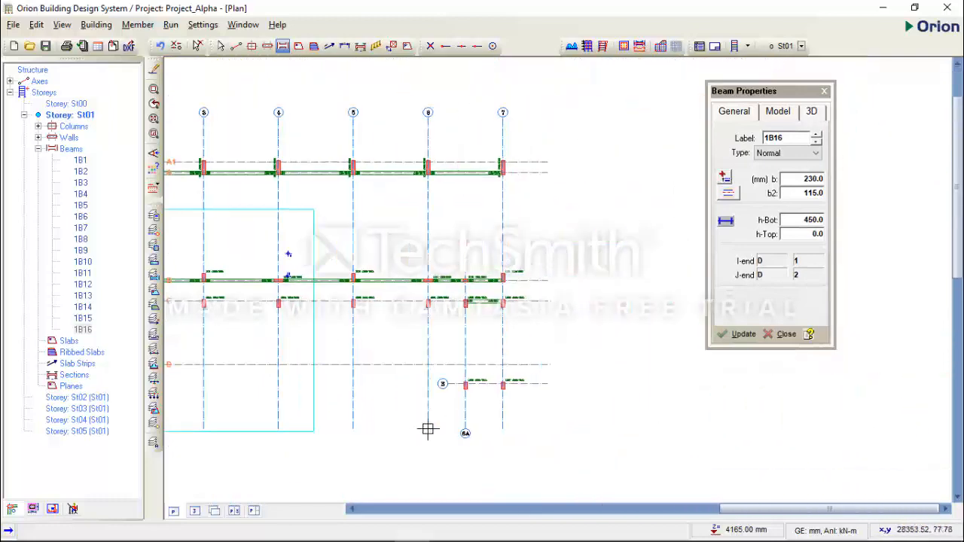
{"action": "middle_click_drag", "start_coordinate": [513, 401], "coordinate": [685, 393]}
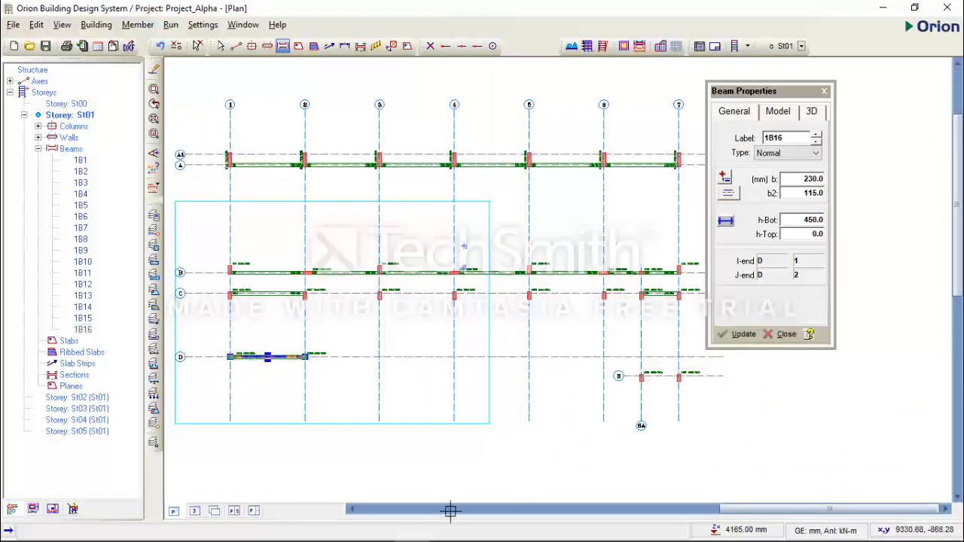
Switch to AutoCAD and examine the axis E staircase beam between axes 6A and 7 for its size and position
{"action": "mouse_move", "coordinate": [420, 531]}
{"action": "left_click", "coordinate": [377, 529]}
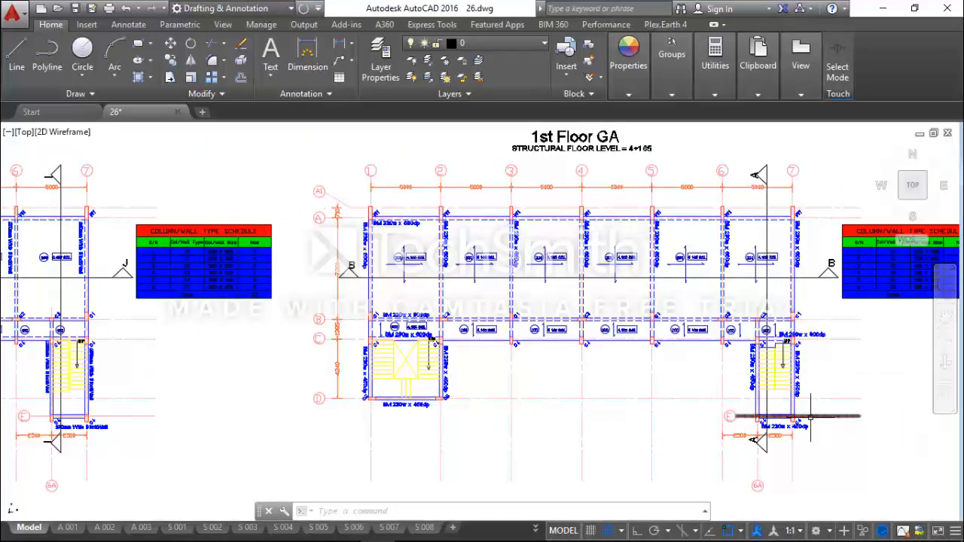
{"action": "scroll", "coordinate": [797, 420], "scroll_direction": "up", "scroll_amount": 2}
{"action": "scroll", "coordinate": [710, 414], "scroll_direction": "down", "scroll_amount": 2}
{"action": "scroll", "coordinate": [760, 430], "scroll_direction": "up", "scroll_amount": 6}
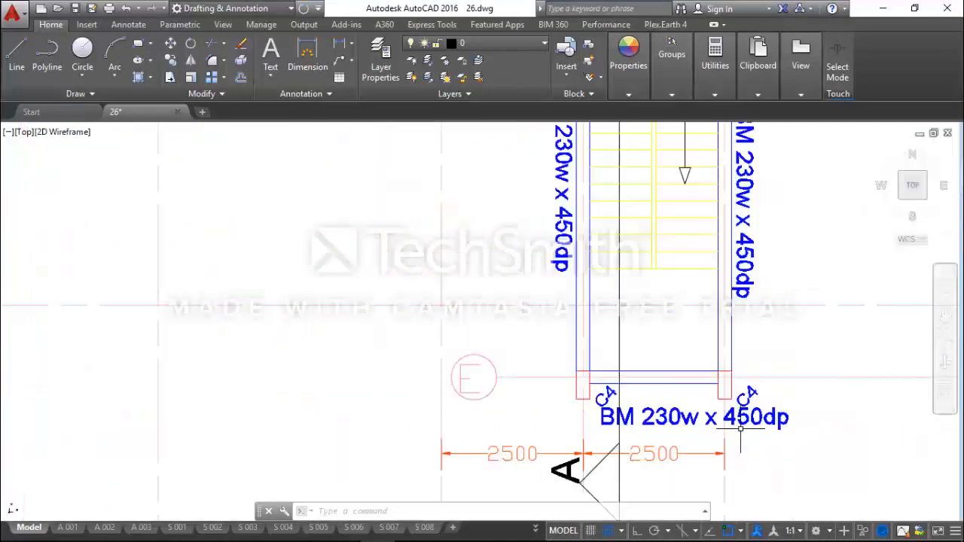
{"action": "mouse_move", "coordinate": [464, 534]}
{"action": "scroll", "coordinate": [595, 372], "scroll_direction": "up", "scroll_amount": 4}
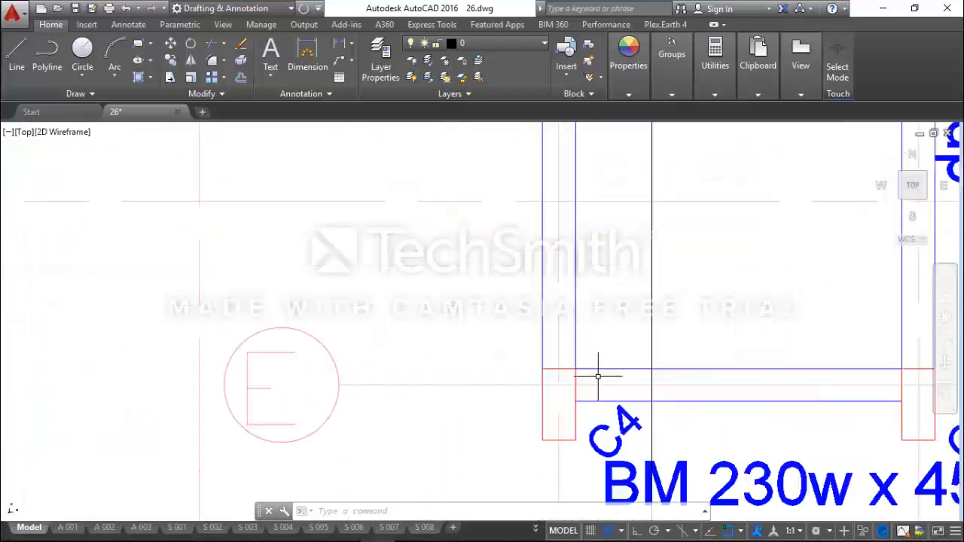
{"action": "scroll", "coordinate": [571, 385], "scroll_direction": "down", "scroll_amount": 4}
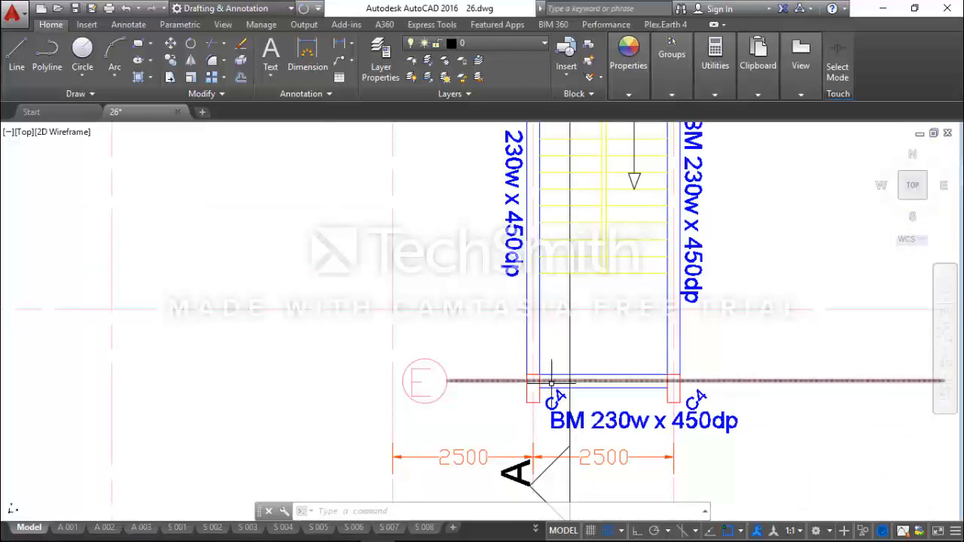
Measure the offset between axis E and the edge of the staircase beam at the column on axis 6A
{"action": "scroll", "coordinate": [550, 390], "scroll_direction": "up", "scroll_amount": 3}
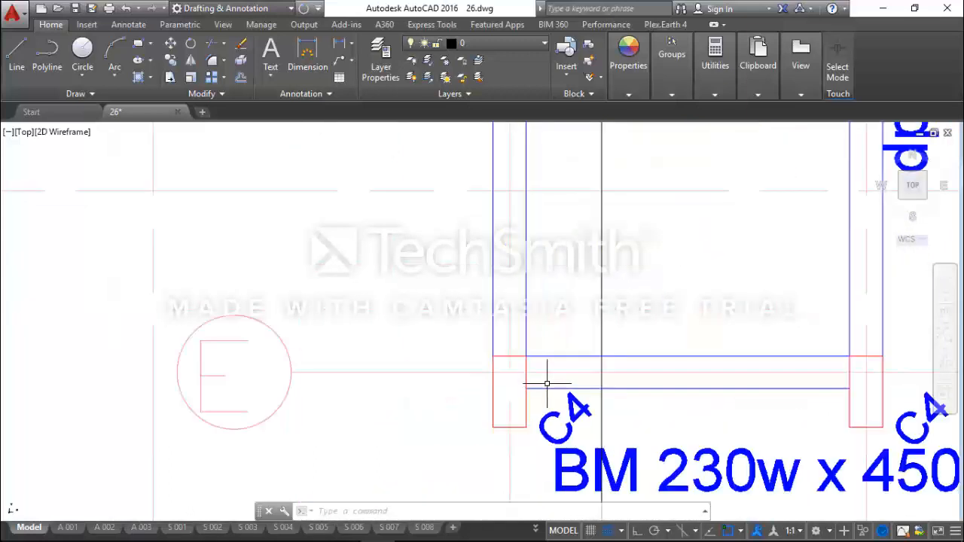
{"action": "left_click", "coordinate": [713, 95]}
{"action": "left_click", "coordinate": [688, 177]}
{"action": "left_click", "coordinate": [512, 390]}
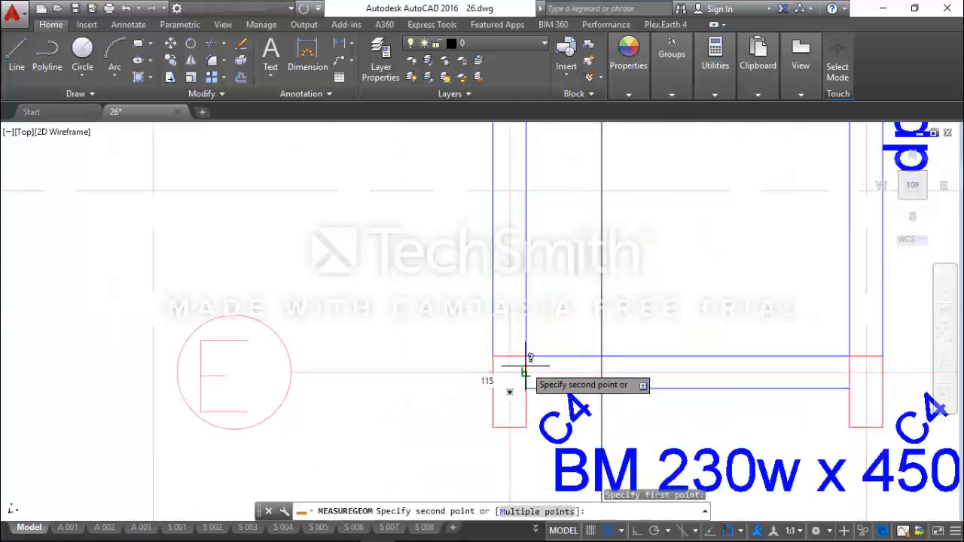
{"action": "left_click", "coordinate": [525, 360]}
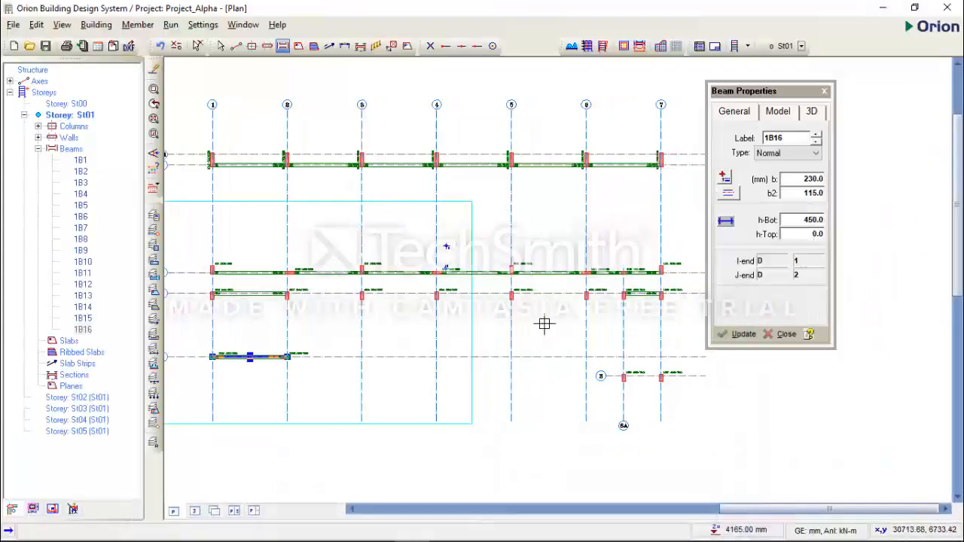
Switch to Orion and model a 230 x 450 mm beam with b2 of 115 mm along axis E between axes 6A and 7
{"action": "key", "text": "Right"}
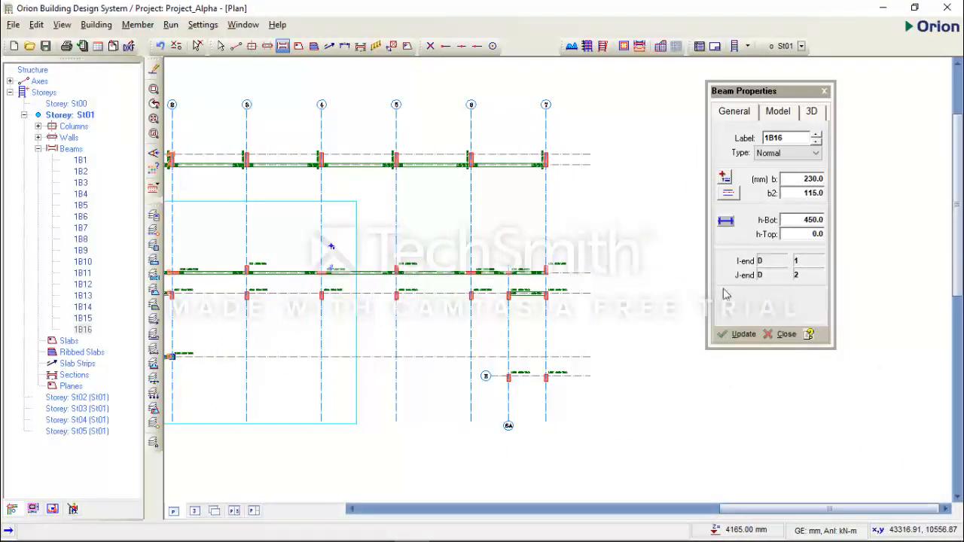
{"action": "scroll", "coordinate": [474, 362], "scroll_direction": "up", "scroll_amount": 3}
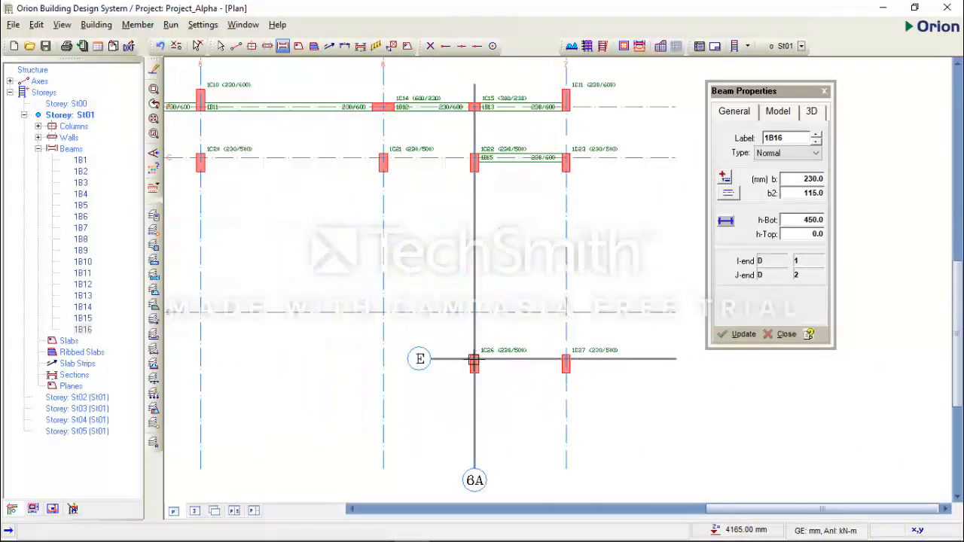
{"action": "left_click_drag", "start_coordinate": [473, 362], "coordinate": [566, 361]}
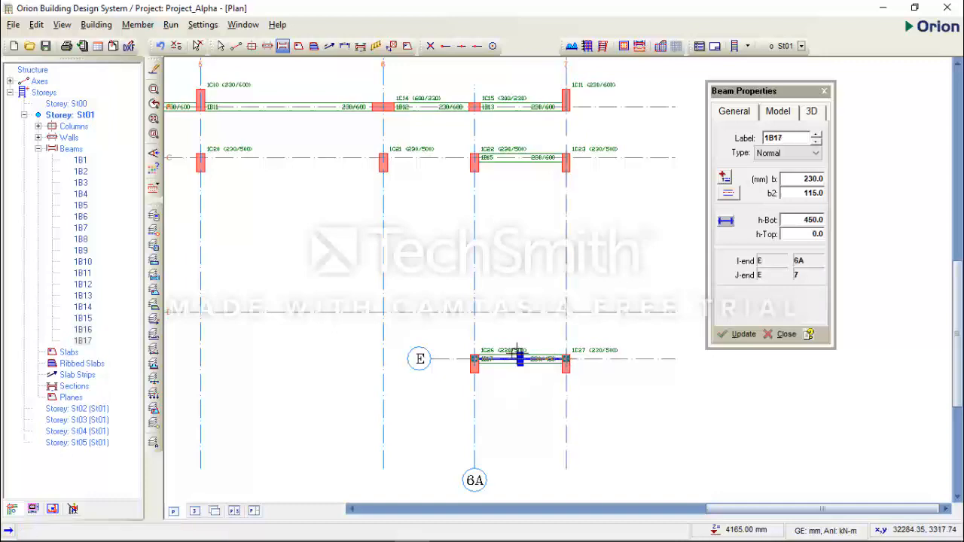
{"action": "scroll", "coordinate": [517, 350], "scroll_direction": "up", "scroll_amount": 1}
{"action": "scroll", "coordinate": [527, 377], "scroll_direction": "down", "scroll_amount": 5}
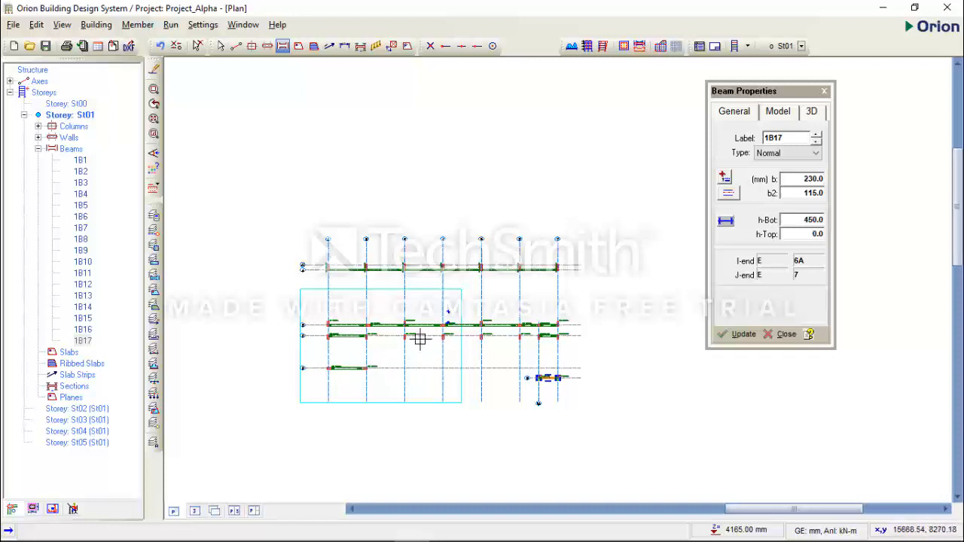
{"action": "scroll", "coordinate": [356, 344], "scroll_direction": "up", "scroll_amount": 2}
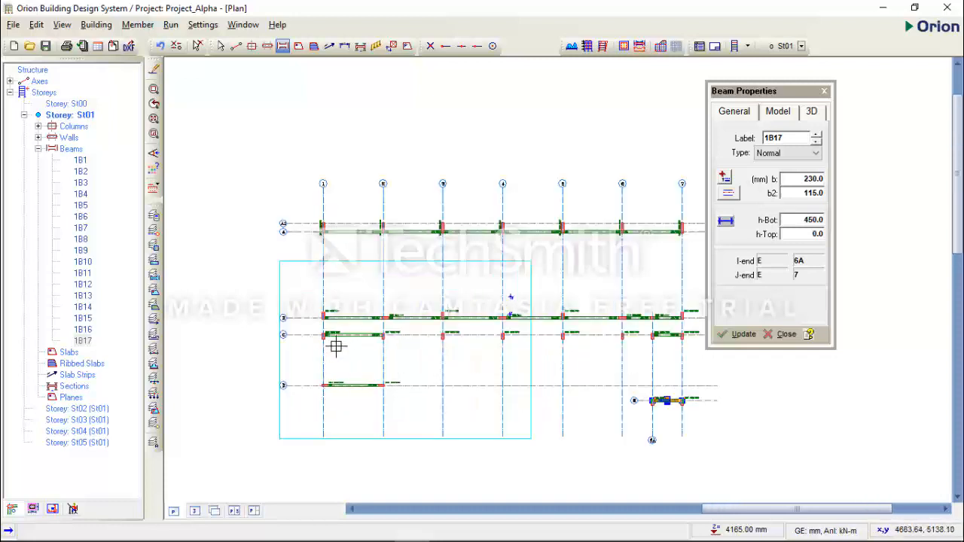
{"action": "scroll", "coordinate": [320, 259], "scroll_direction": "up", "scroll_amount": 1}
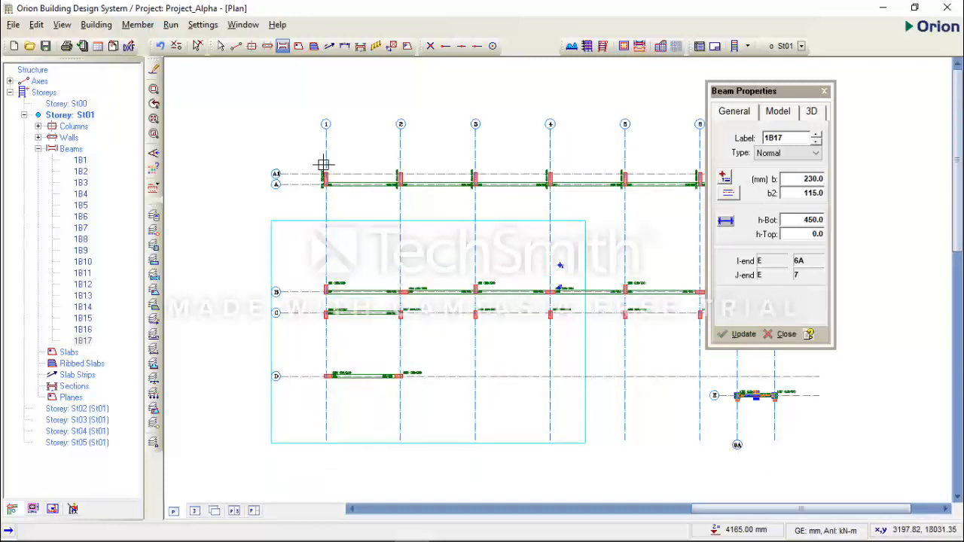
Switch to AutoCAD and examine the sizes of the beams along axis 1 on the 1st Floor GA
{"action": "mouse_move", "coordinate": [452, 535]}
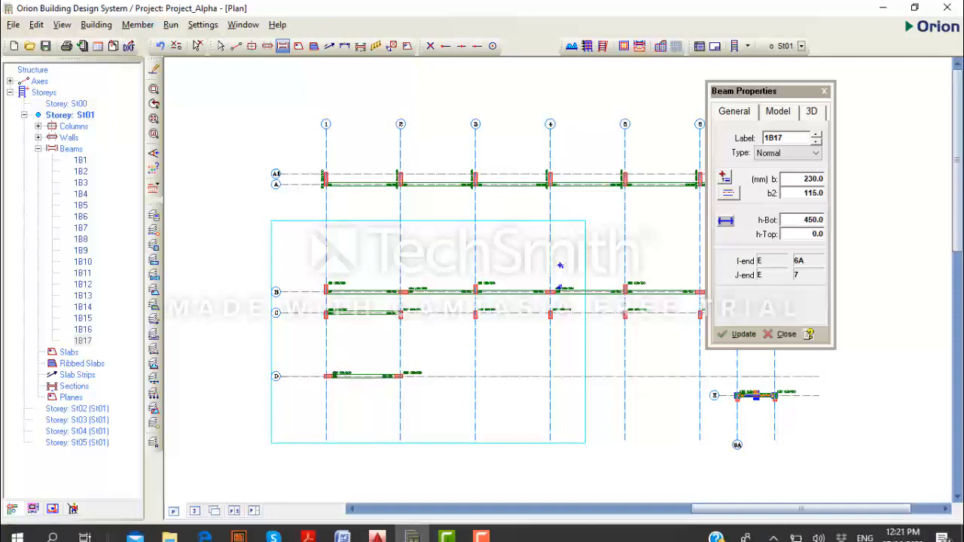
{"action": "left_click", "coordinate": [377, 529]}
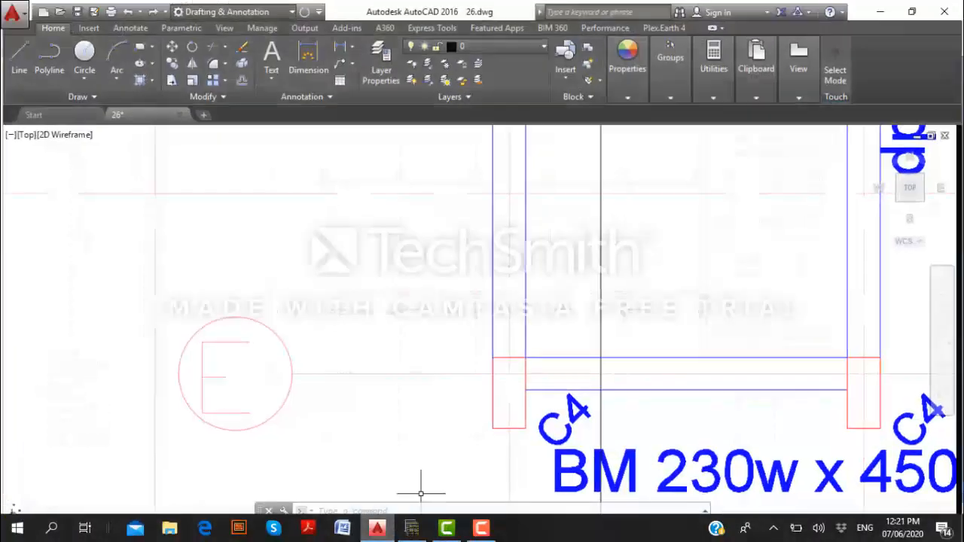
{"action": "scroll", "coordinate": [467, 410], "scroll_direction": "down", "scroll_amount": 4}
{"action": "scroll", "coordinate": [475, 411], "scroll_direction": "down", "scroll_amount": 5}
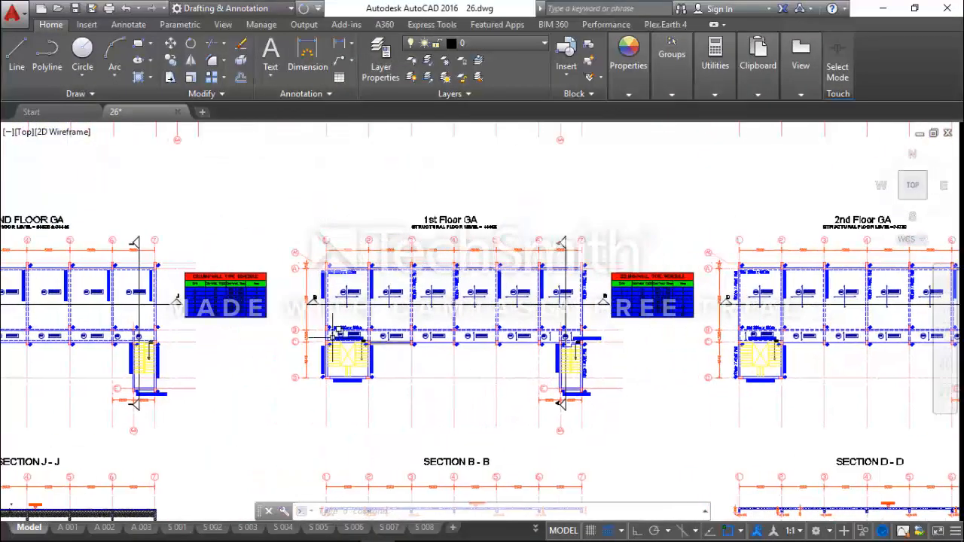
{"action": "scroll", "coordinate": [388, 342], "scroll_direction": "up", "scroll_amount": 8}
{"action": "scroll", "coordinate": [388, 343], "scroll_direction": "down", "scroll_amount": 5}
{"action": "scroll", "coordinate": [389, 342], "scroll_direction": "up", "scroll_amount": 5}
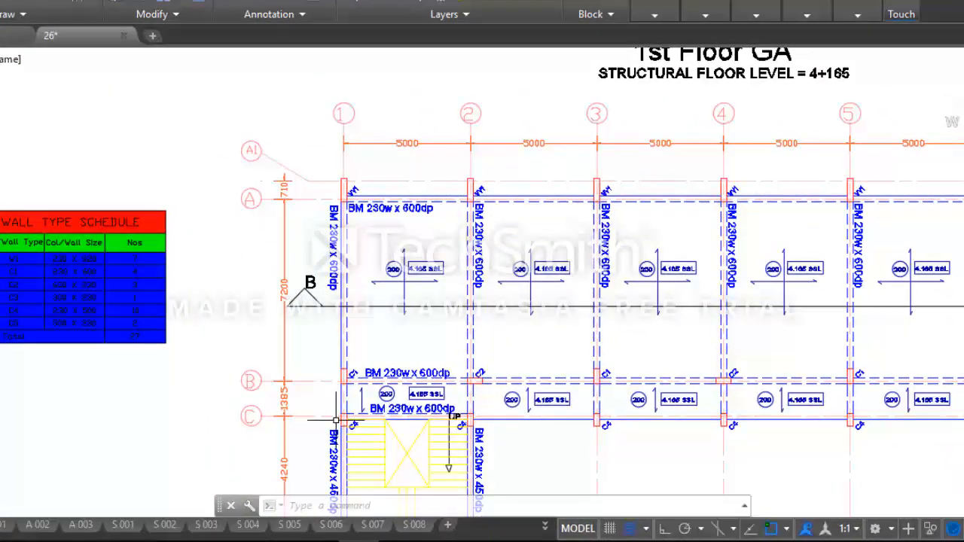
{"action": "middle_click_drag", "start_coordinate": [361, 369], "coordinate": [352, 299]}
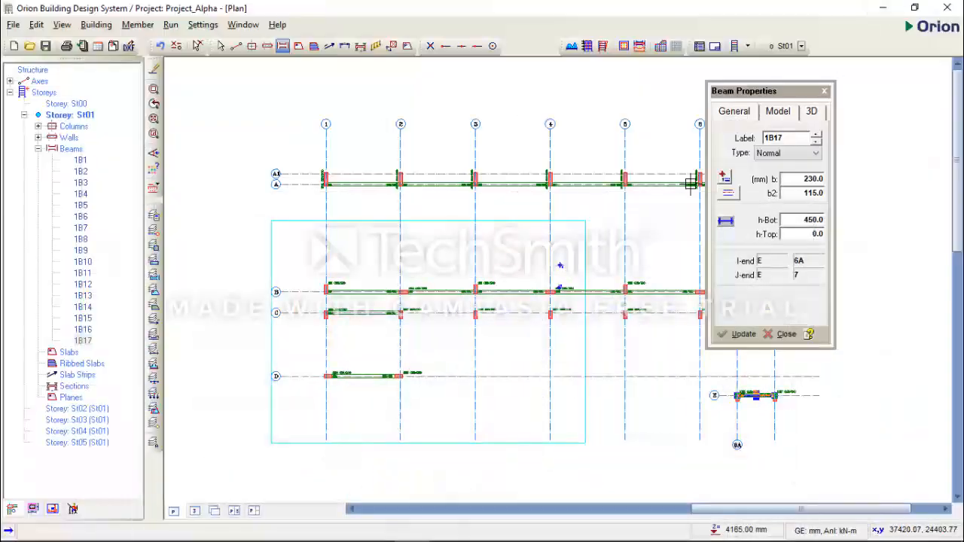
Switch to Orion, set h-Bot to 600 mm, and model 230 mm wide beams along axis 1 from axis A through B to C
{"action": "left_click", "coordinate": [806, 219]}
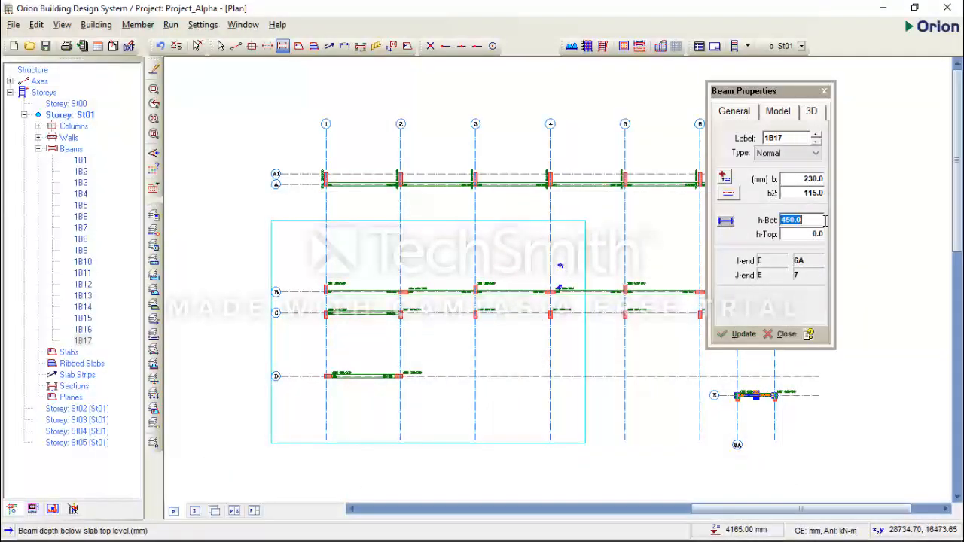
{"action": "left_click", "coordinate": [816, 235]}
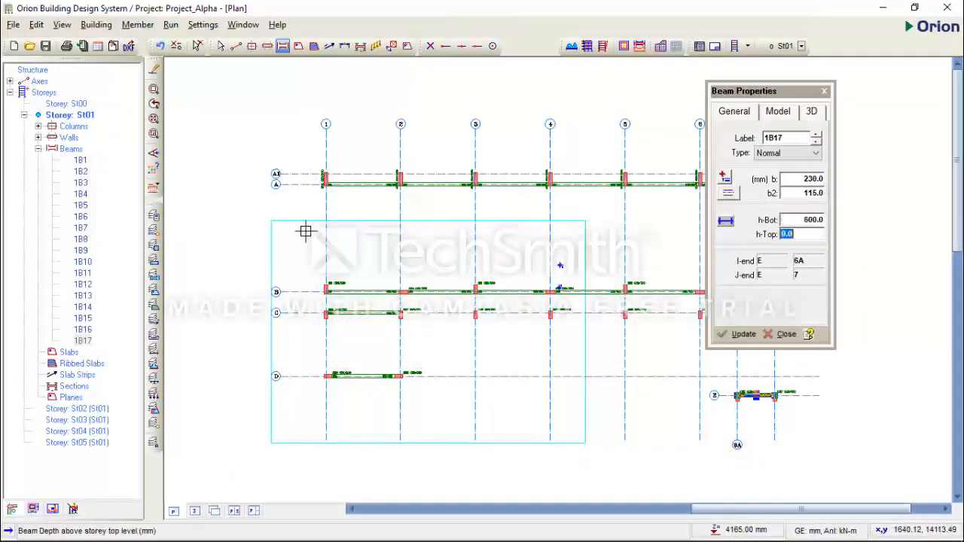
{"action": "scroll", "coordinate": [323, 207], "scroll_direction": "up", "scroll_amount": 2}
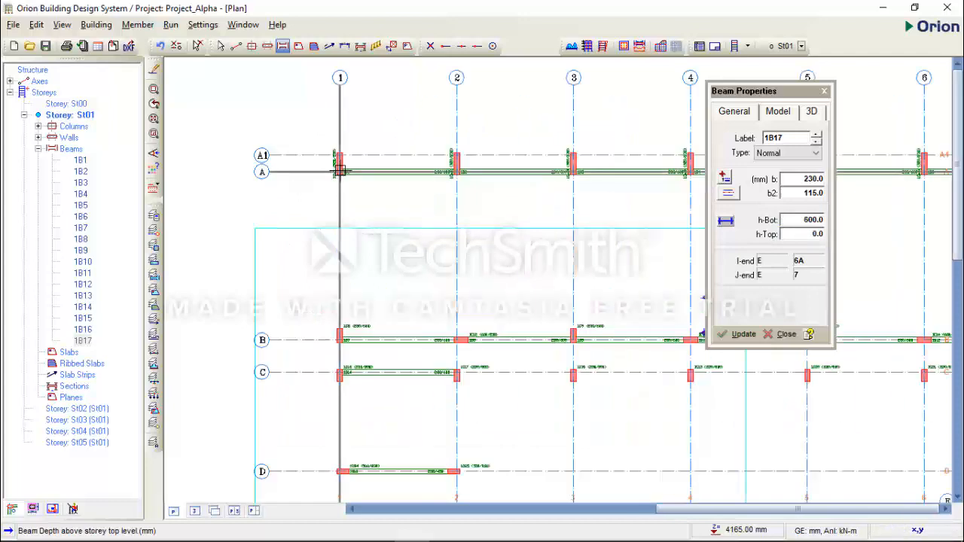
{"action": "left_click_drag", "start_coordinate": [337, 173], "coordinate": [341, 374]}
{"action": "middle_click_drag", "start_coordinate": [351, 360], "coordinate": [339, 263]}
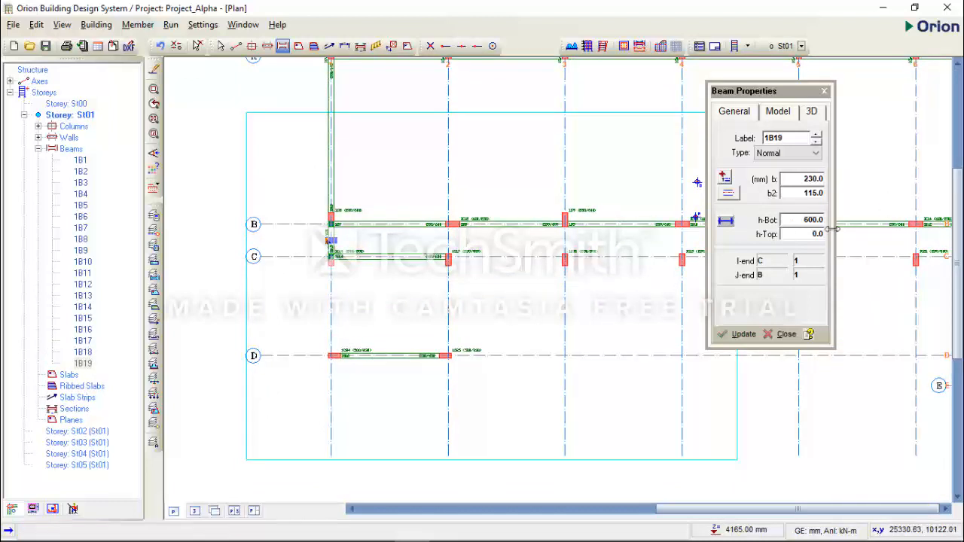
Set h-Bot to 450 mm and model a 230 mm wide beam along axis 1 between axes C and D
{"action": "double_click", "coordinate": [792, 220]}
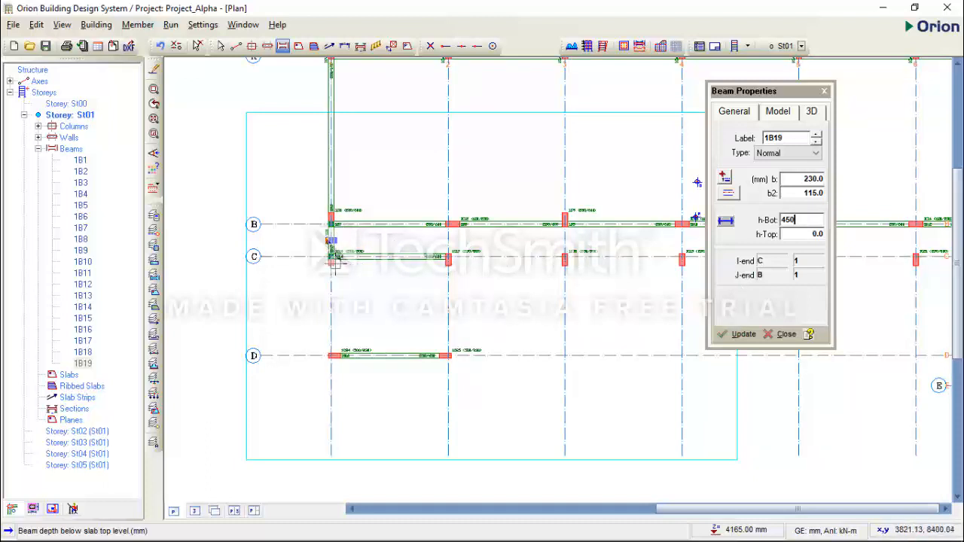
{"action": "left_click_drag", "start_coordinate": [332, 256], "coordinate": [330, 354]}
{"action": "scroll", "coordinate": [284, 291], "scroll_direction": "down", "scroll_amount": 2}
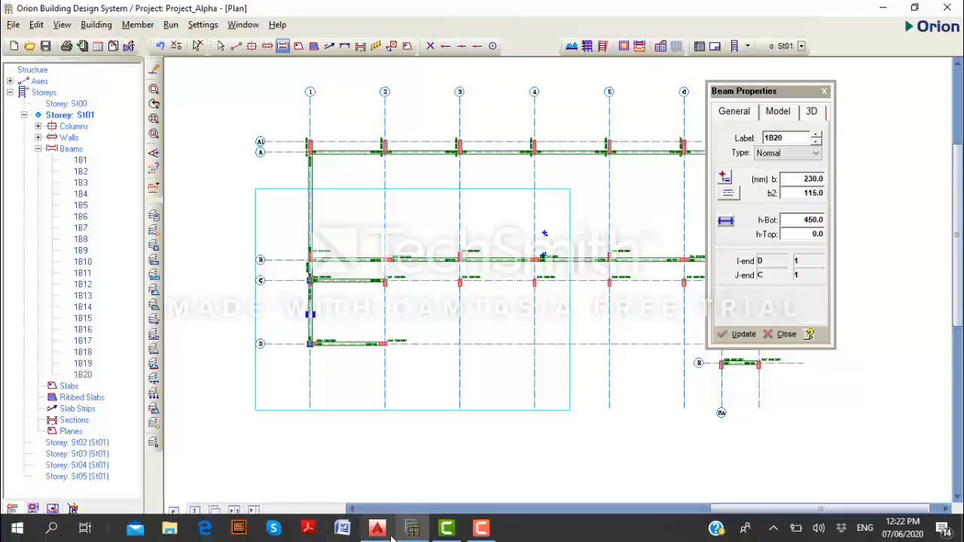
Switch to AutoCAD and examine the sizes and alignment of the beams along axis 2 on the 1st Floor GA
{"action": "left_click", "coordinate": [411, 528]}
{"action": "left_click", "coordinate": [411, 529]}
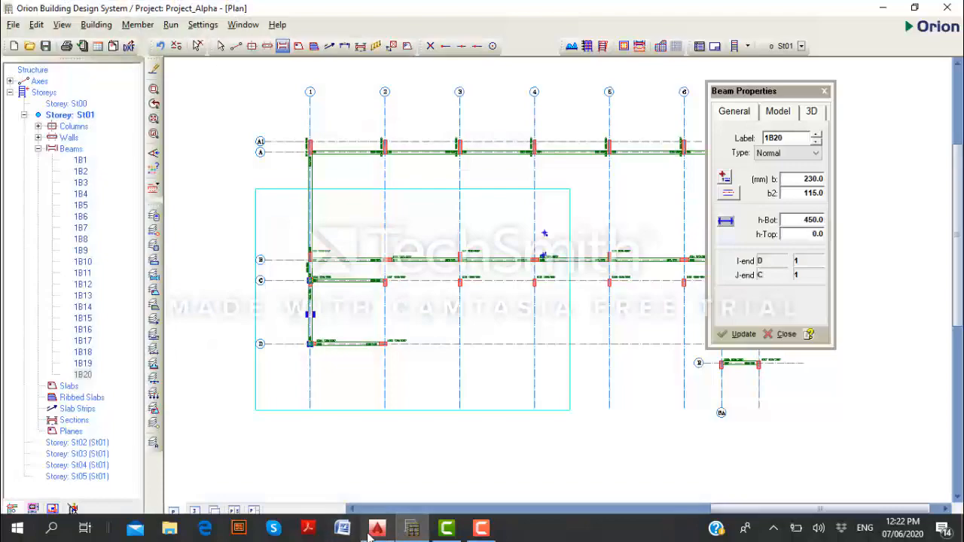
{"action": "left_click", "coordinate": [377, 529]}
{"action": "scroll", "coordinate": [320, 388], "scroll_direction": "down", "scroll_amount": 1}
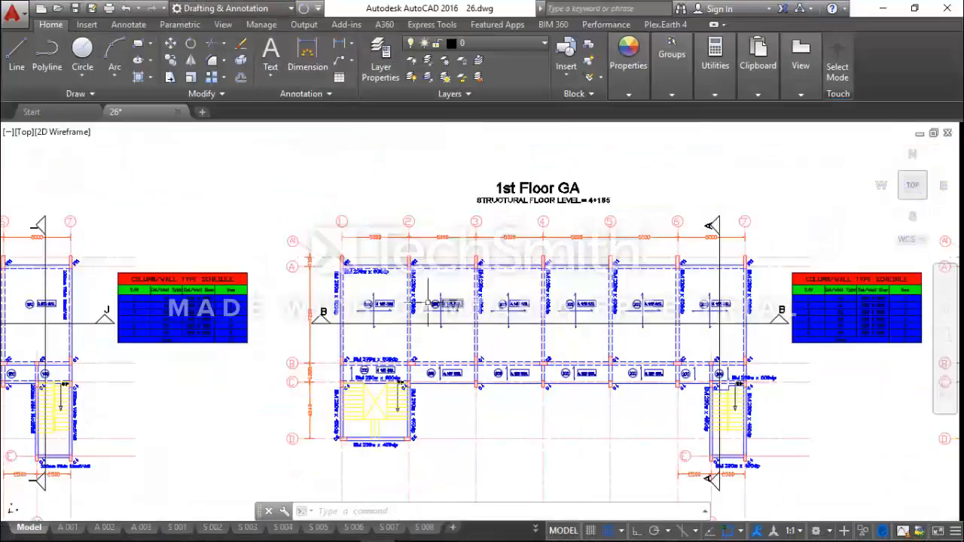
{"action": "scroll", "coordinate": [428, 288], "scroll_direction": "up", "scroll_amount": 2}
{"action": "scroll", "coordinate": [366, 269], "scroll_direction": "down", "scroll_amount": 3}
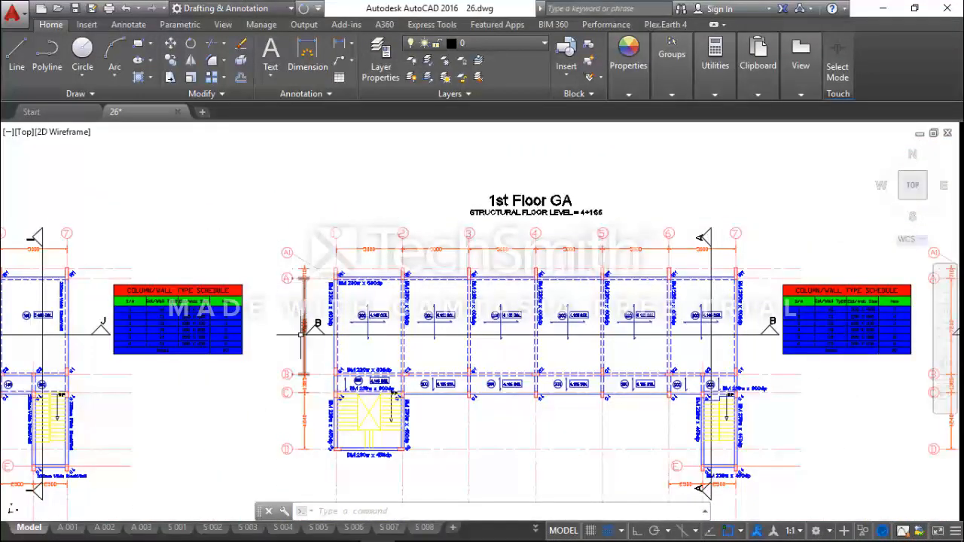
{"action": "scroll", "coordinate": [296, 397], "scroll_direction": "up", "scroll_amount": 2}
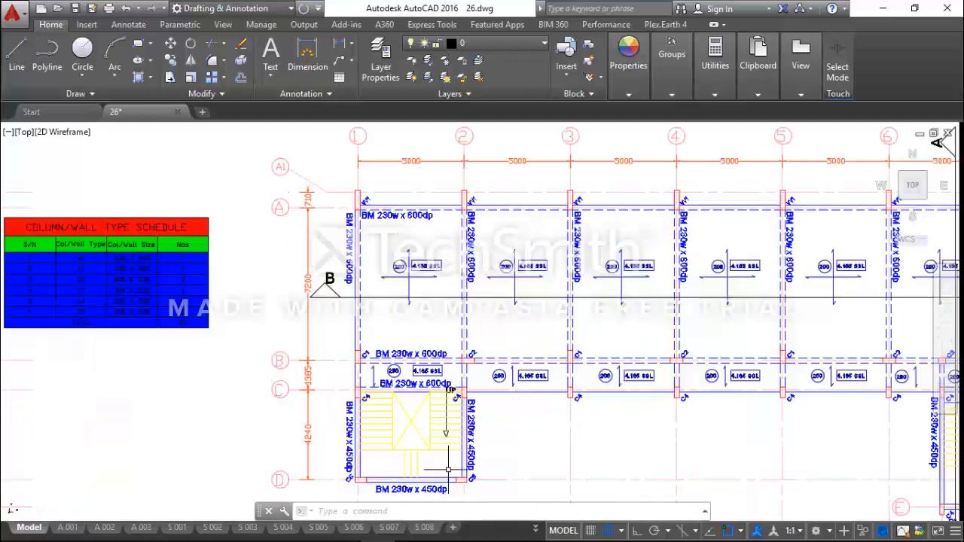
{"action": "scroll", "coordinate": [475, 456], "scroll_direction": "up", "scroll_amount": 2}
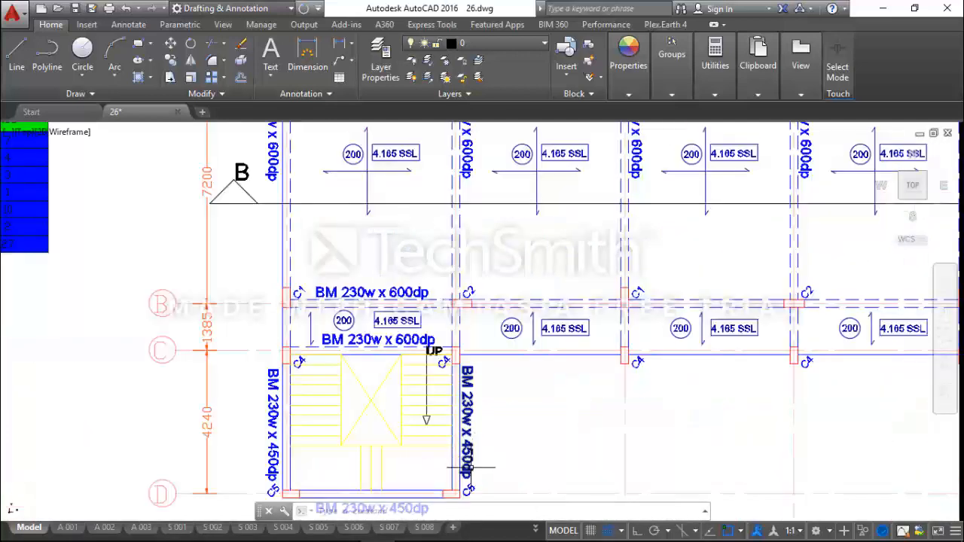
{"action": "scroll", "coordinate": [452, 441], "scroll_direction": "down", "scroll_amount": 2}
{"action": "scroll", "coordinate": [430, 197], "scroll_direction": "up", "scroll_amount": 4}
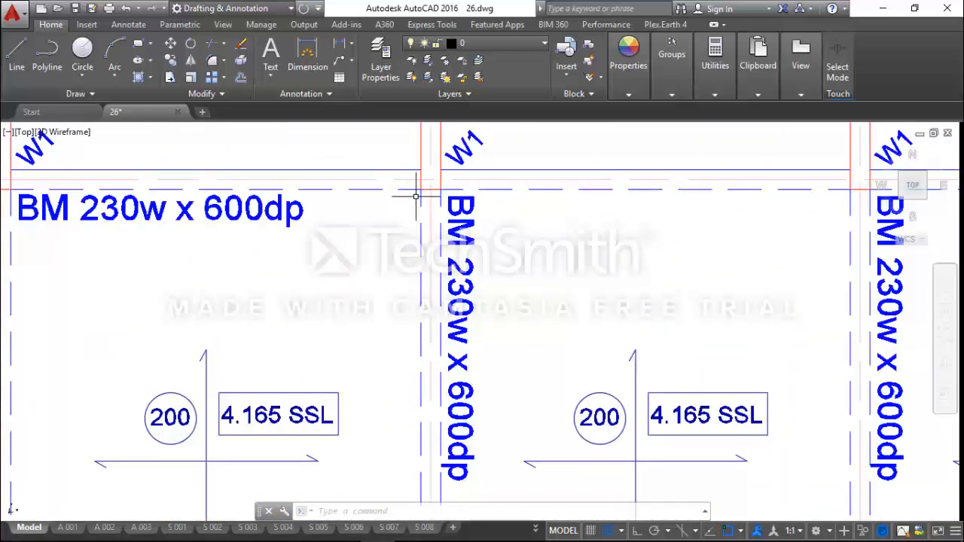
Switch to Orion, set h-Bot to 600 mm, and model 230 mm wide beams along axis 2 from axis A through B to C
{"action": "left_click", "coordinate": [882, 8]}
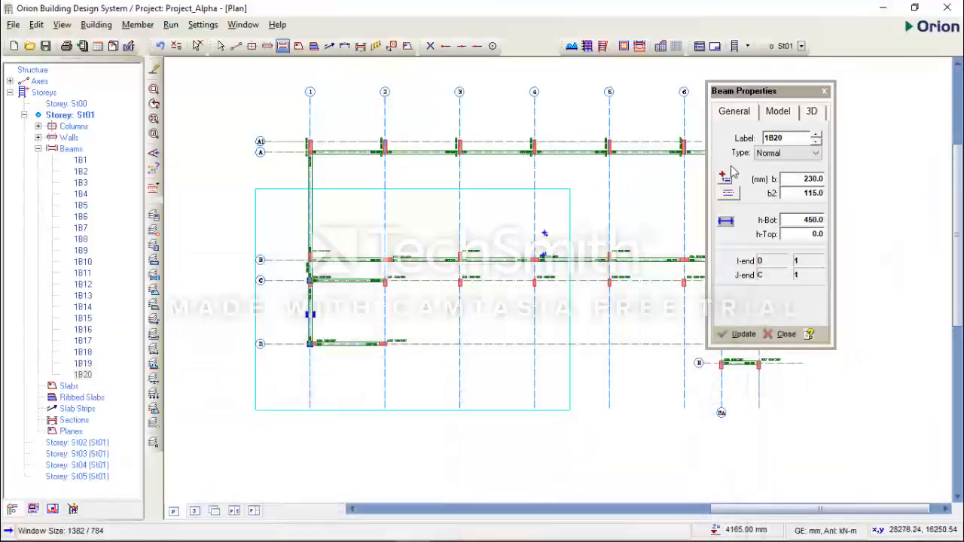
{"action": "left_click_drag", "start_coordinate": [802, 218], "coordinate": [825, 217]}
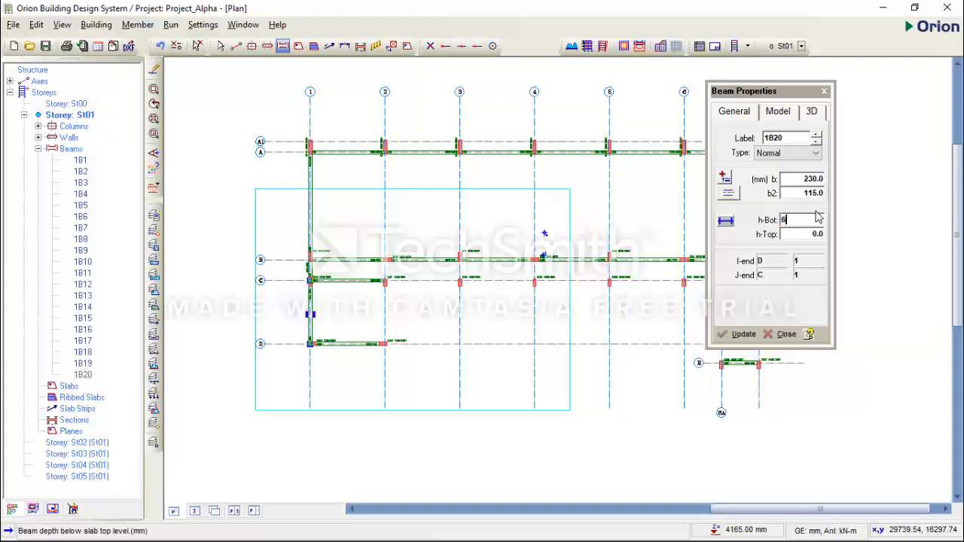
{"action": "type", "text": "600"}
{"action": "left_click", "coordinate": [804, 234]}
{"action": "scroll", "coordinate": [384, 181], "scroll_direction": "up", "scroll_amount": 2}
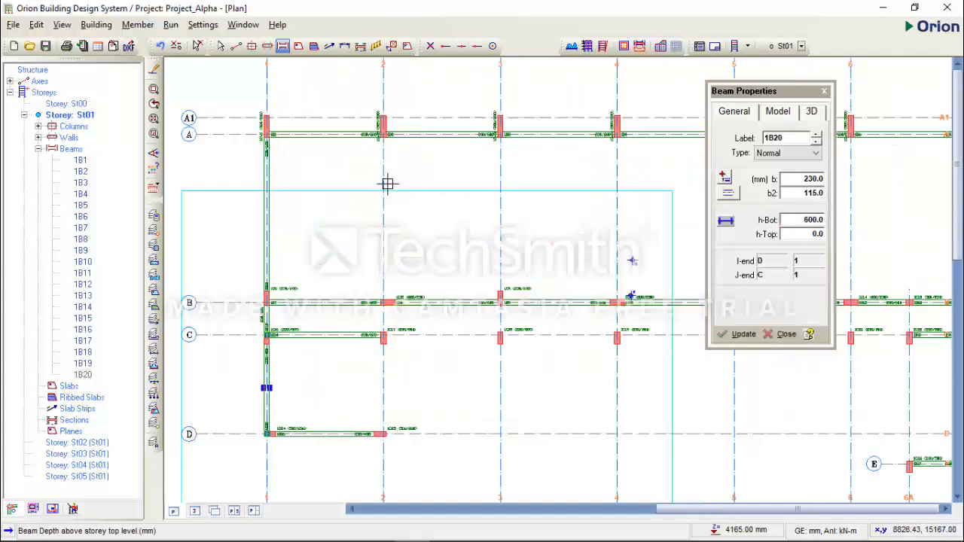
{"action": "left_click_drag", "start_coordinate": [383, 133], "coordinate": [384, 335]}
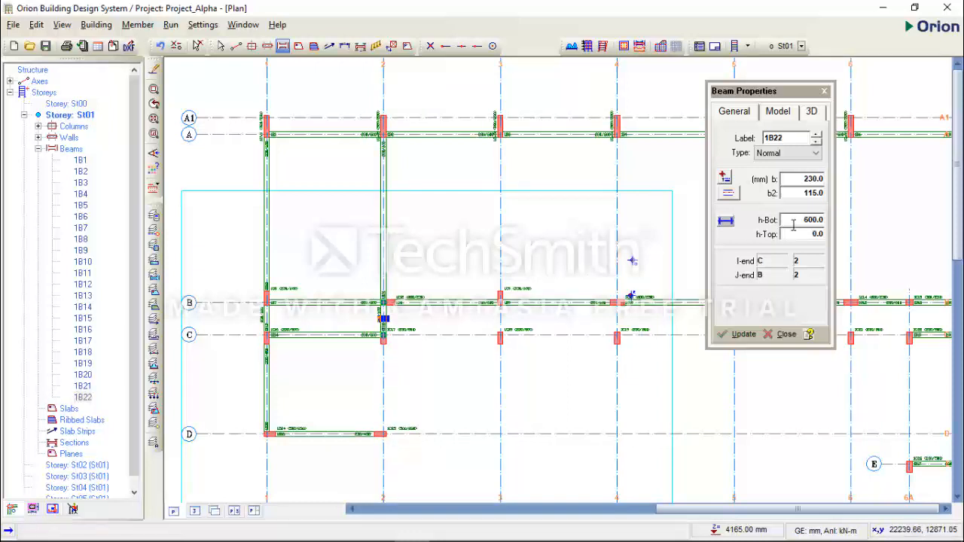
Set h-Bot to 450 mm and model a 230 mm wide beam along axis 2 between axes C and D
{"action": "left_click", "coordinate": [817, 222]}
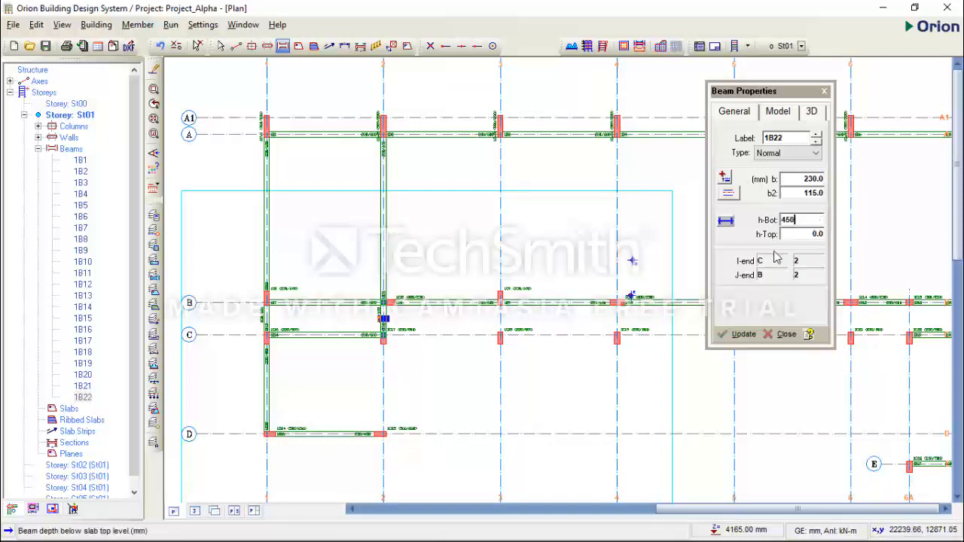
{"action": "type", "text": "450"}
{"action": "key", "text": "Tab"}
{"action": "left_click", "coordinate": [383, 333]}
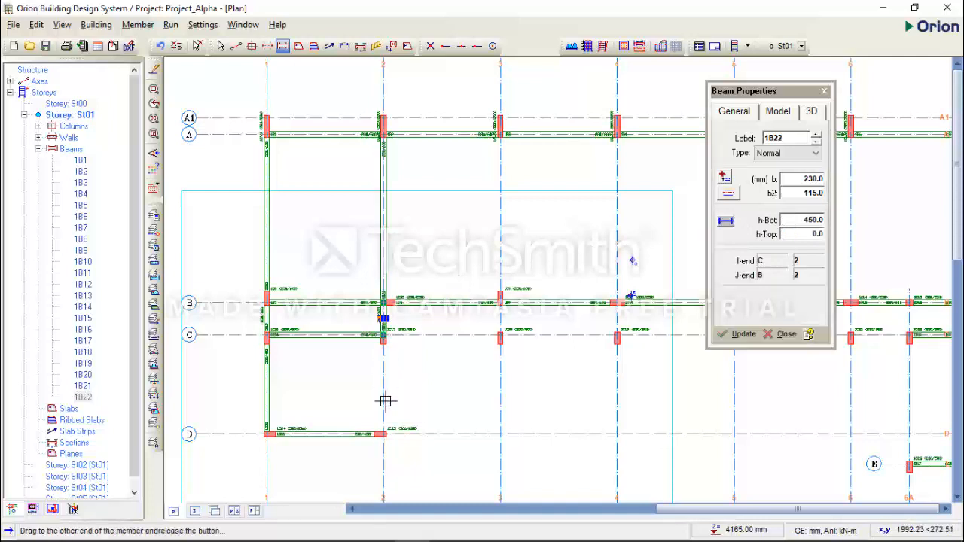
{"action": "left_click", "coordinate": [382, 432]}
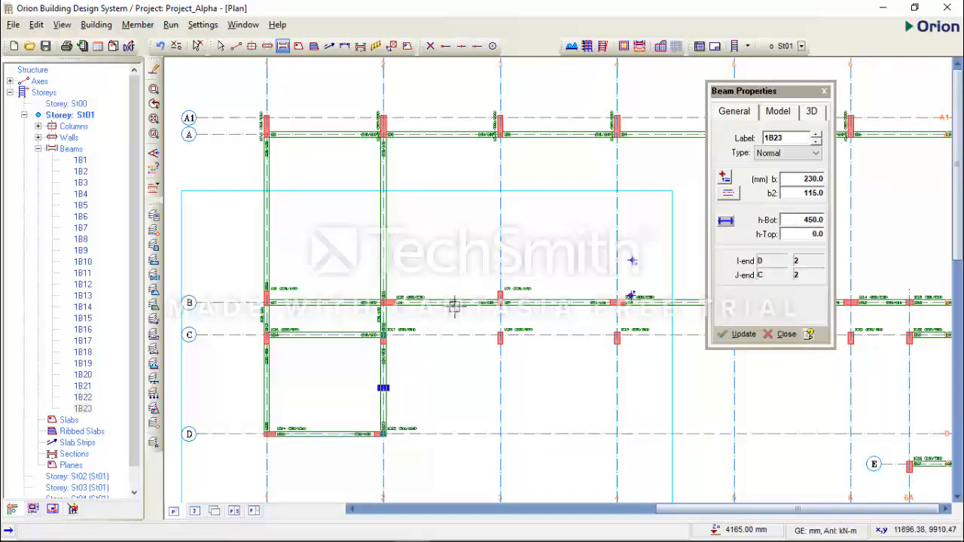
{"action": "scroll", "coordinate": [500, 331], "scroll_direction": "down", "scroll_amount": 1}
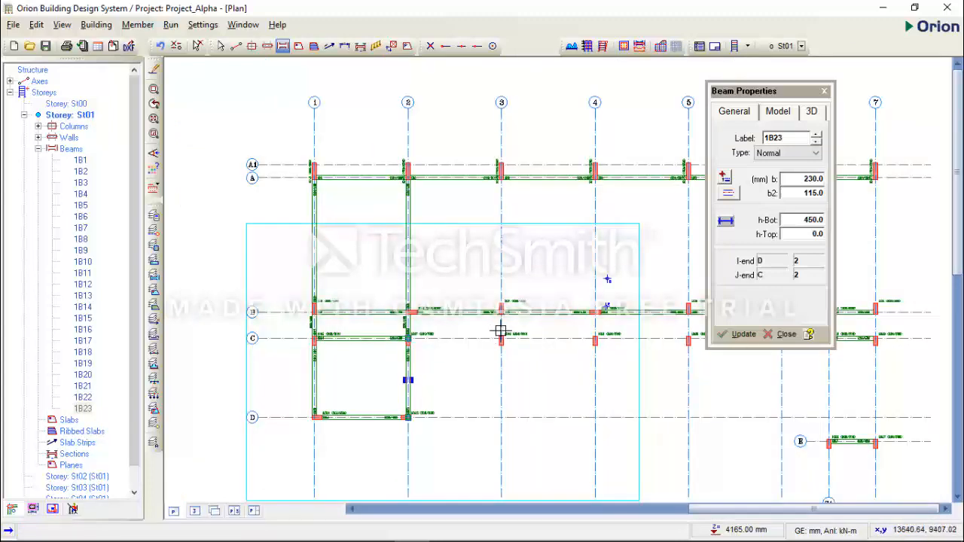
Switch to AutoCAD and examine the beam sizes along axes 3 to 6 on the 1st Floor GA
{"action": "mouse_move", "coordinate": [312, 535]}
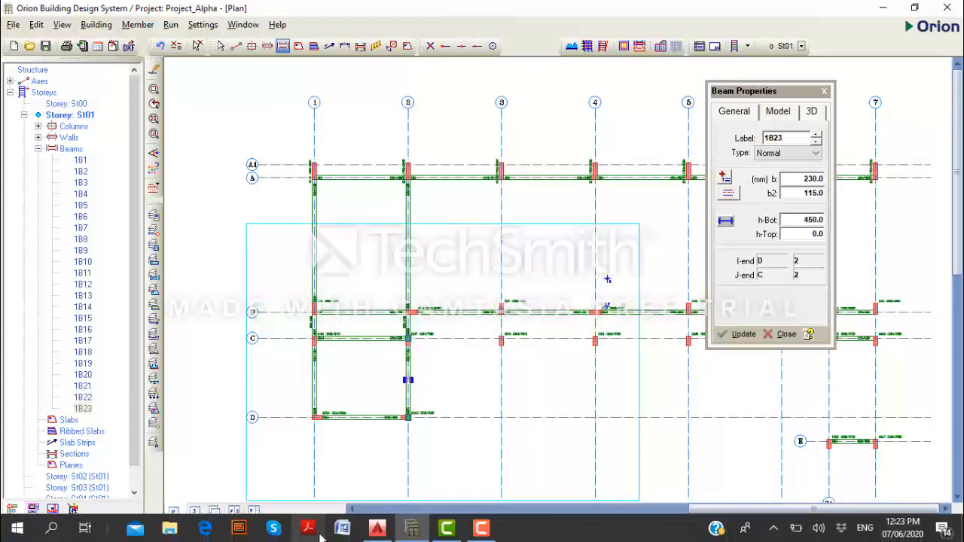
{"action": "left_click", "coordinate": [378, 532]}
{"action": "scroll", "coordinate": [269, 391], "scroll_direction": "down", "scroll_amount": 6}
{"action": "middle_click_drag", "start_coordinate": [379, 332], "coordinate": [375, 279]}
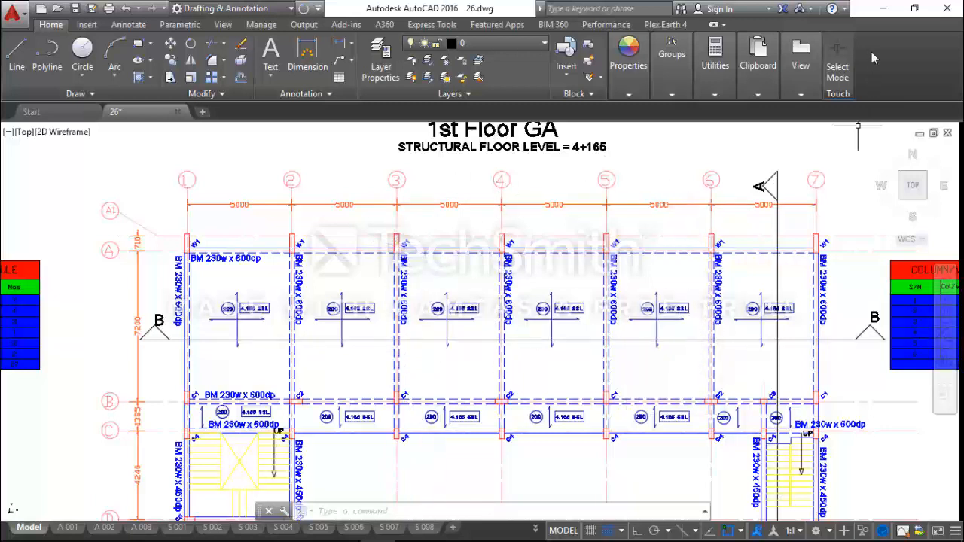
Switch to Orion, set h-Bot to 600 mm, and model 230 mm wide beams from axis A through B to C along axes 3, 4 and 5
{"action": "left_click", "coordinate": [882, 9]}
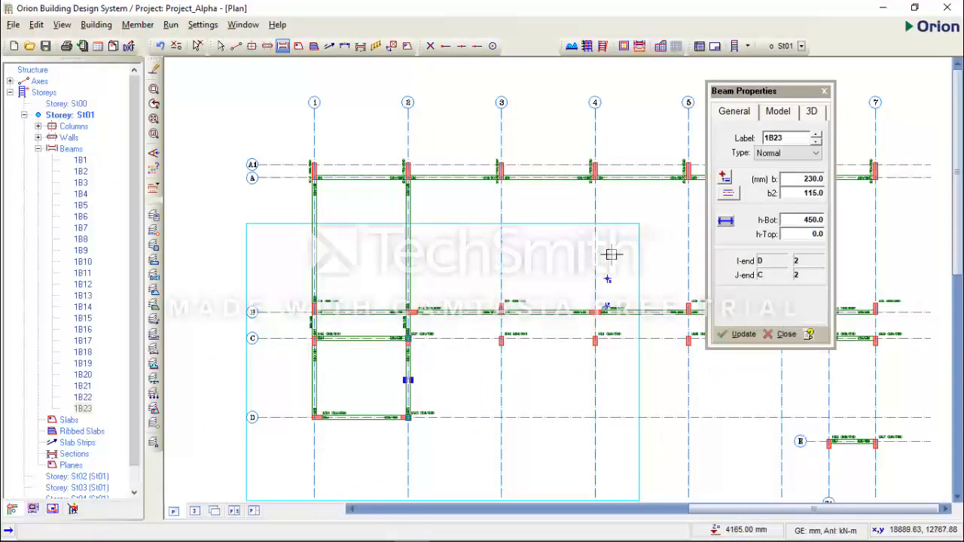
{"action": "left_click", "coordinate": [816, 220]}
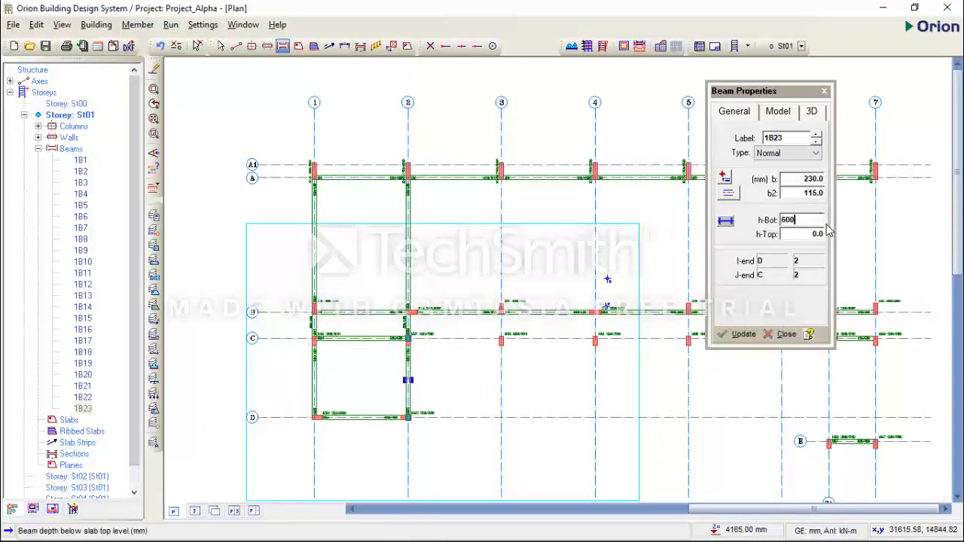
{"action": "left_click_drag", "start_coordinate": [502, 176], "coordinate": [503, 344]}
{"action": "middle_click_drag", "start_coordinate": [554, 331], "coordinate": [414, 326]}
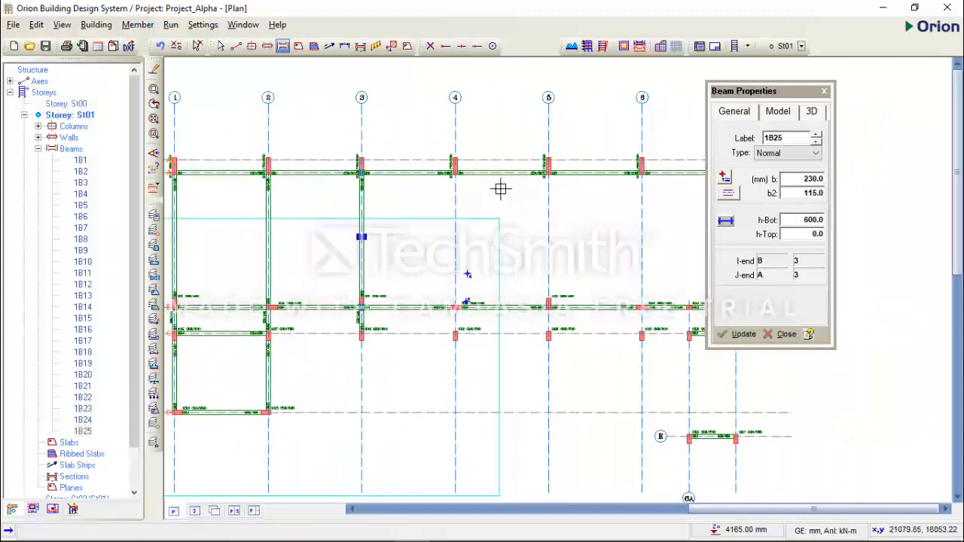
{"action": "left_click_drag", "start_coordinate": [455, 170], "coordinate": [455, 329]}
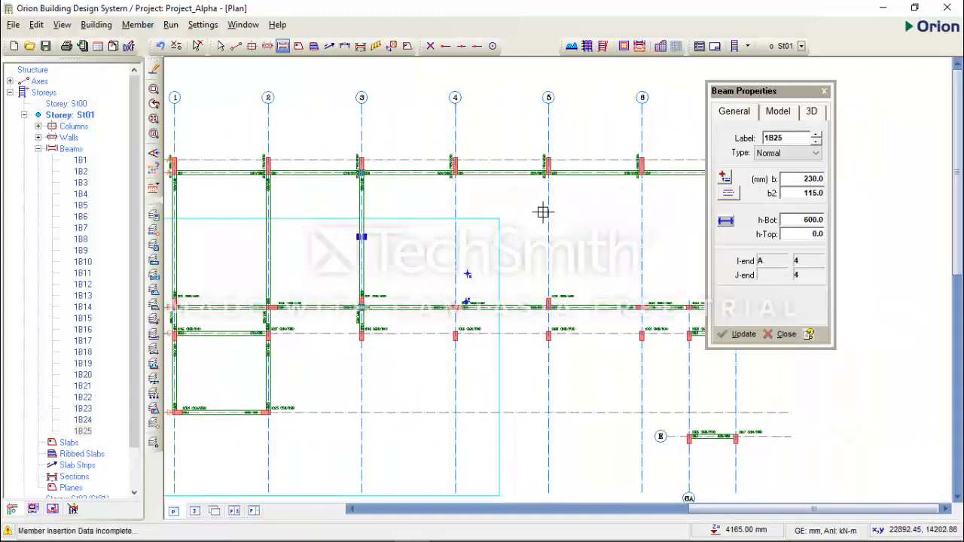
{"action": "left_click_drag", "start_coordinate": [455, 172], "coordinate": [455, 331]}
{"action": "left_click_drag", "start_coordinate": [552, 172], "coordinate": [549, 333]}
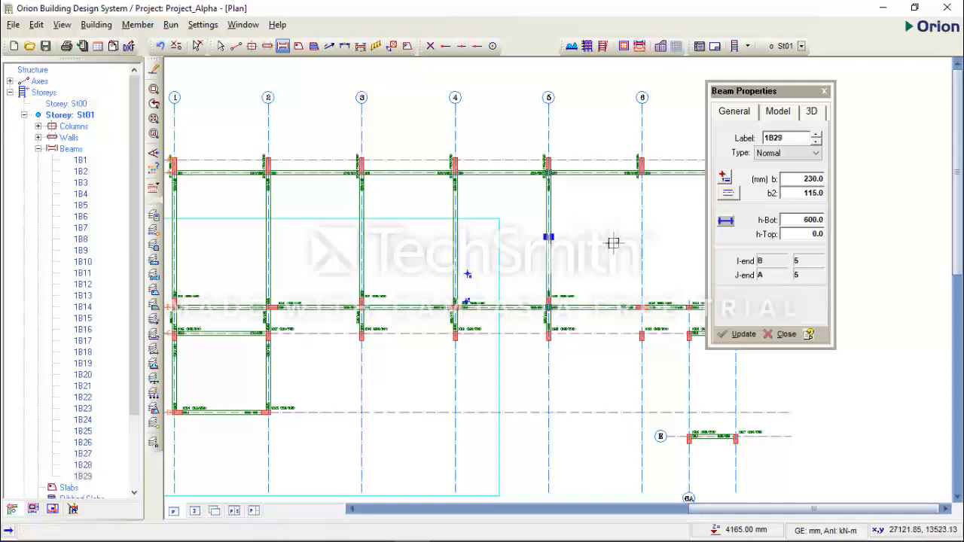
Model 230 mm wide beams with 600 mm h-Bot along axis 6 from axis A through B to C
{"action": "scroll", "coordinate": [574, 223], "scroll_direction": "down", "scroll_amount": 1}
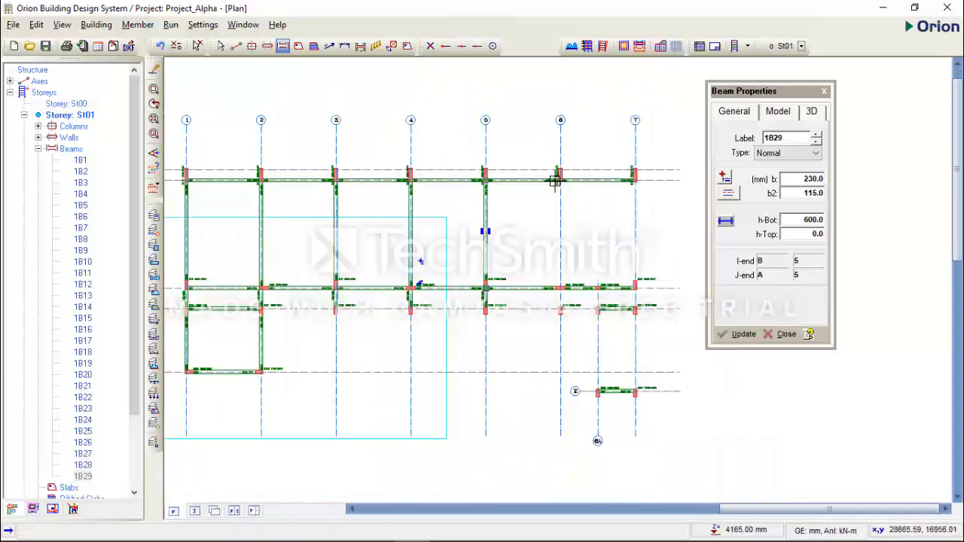
{"action": "middle_click_drag", "start_coordinate": [560, 181], "coordinate": [542, 204]}
{"action": "left_click", "coordinate": [492, 329]}
{"action": "scroll", "coordinate": [573, 245], "scroll_direction": "up", "scroll_amount": 1}
{"action": "left_click_drag", "start_coordinate": [537, 196], "coordinate": [545, 387]}
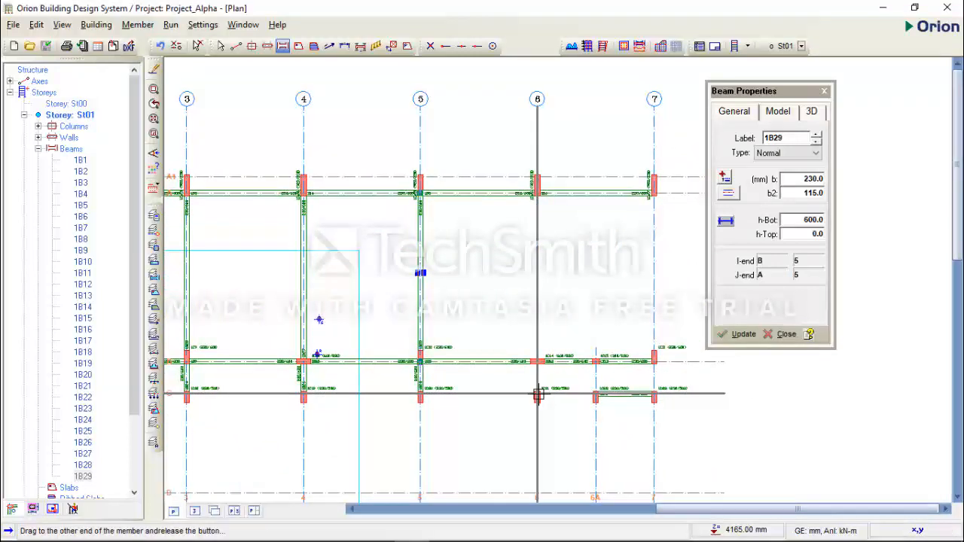
{"action": "scroll", "coordinate": [559, 276], "scroll_direction": "down", "scroll_amount": 2}
{"action": "middle_click_drag", "start_coordinate": [598, 482], "coordinate": [602, 452]}
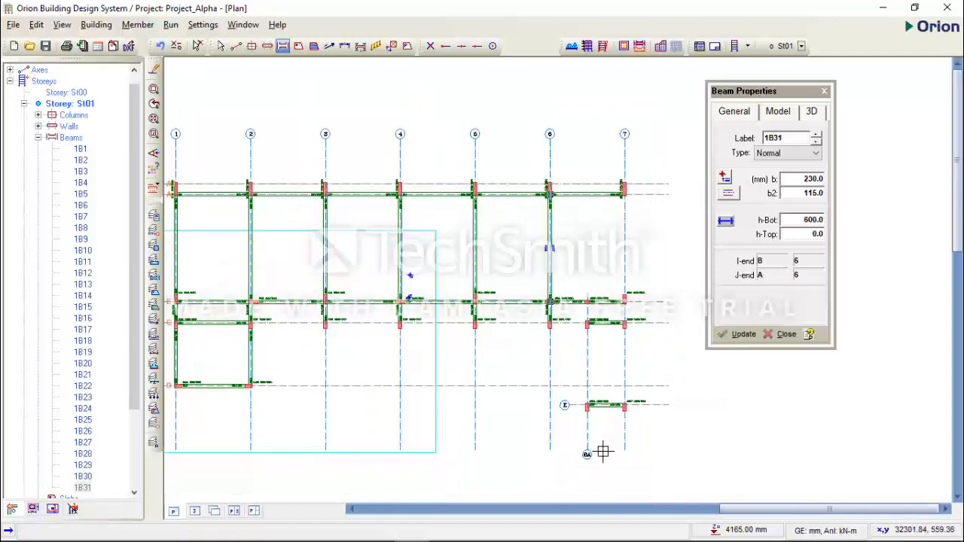
Switch to AutoCAD and examine the beam sizes along axis 6A around the staircase on the 1st Floor GA
{"action": "mouse_move", "coordinate": [527, 540]}
{"action": "left_click", "coordinate": [377, 531]}
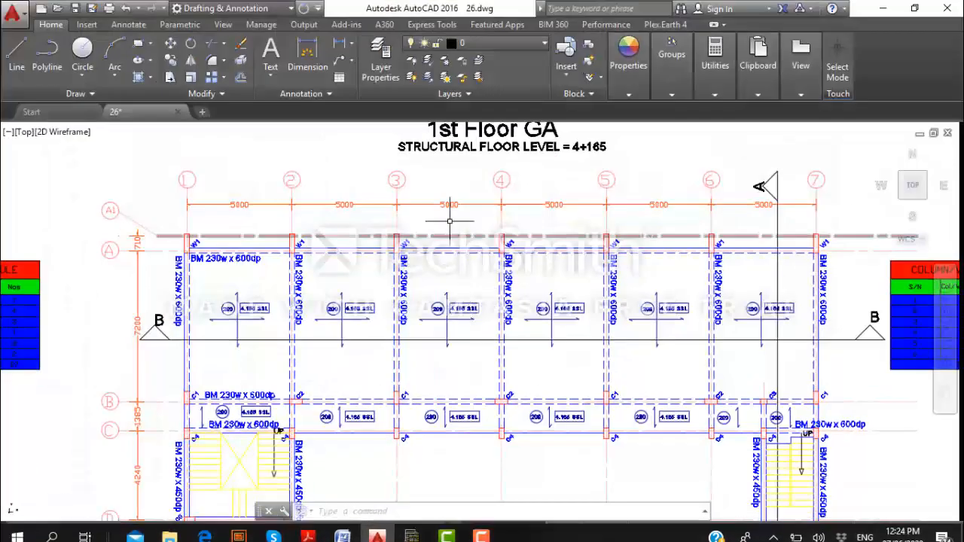
{"action": "scroll", "coordinate": [447, 216], "scroll_direction": "down", "scroll_amount": 4}
{"action": "scroll", "coordinate": [570, 322], "scroll_direction": "up", "scroll_amount": 8}
{"action": "scroll", "coordinate": [554, 280], "scroll_direction": "down", "scroll_amount": 2}
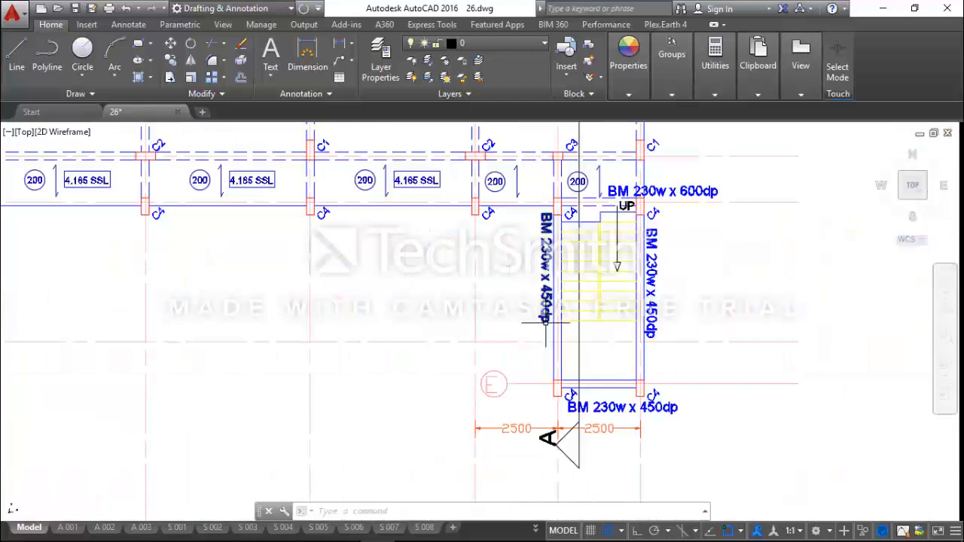
{"action": "scroll", "coordinate": [561, 286], "scroll_direction": "down", "scroll_amount": 2}
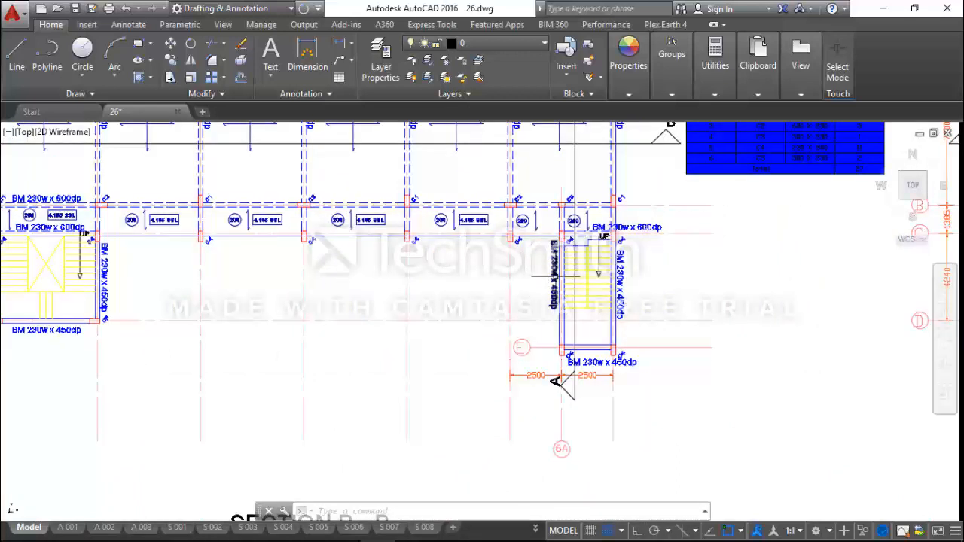
{"action": "scroll", "coordinate": [556, 275], "scroll_direction": "up", "scroll_amount": 2}
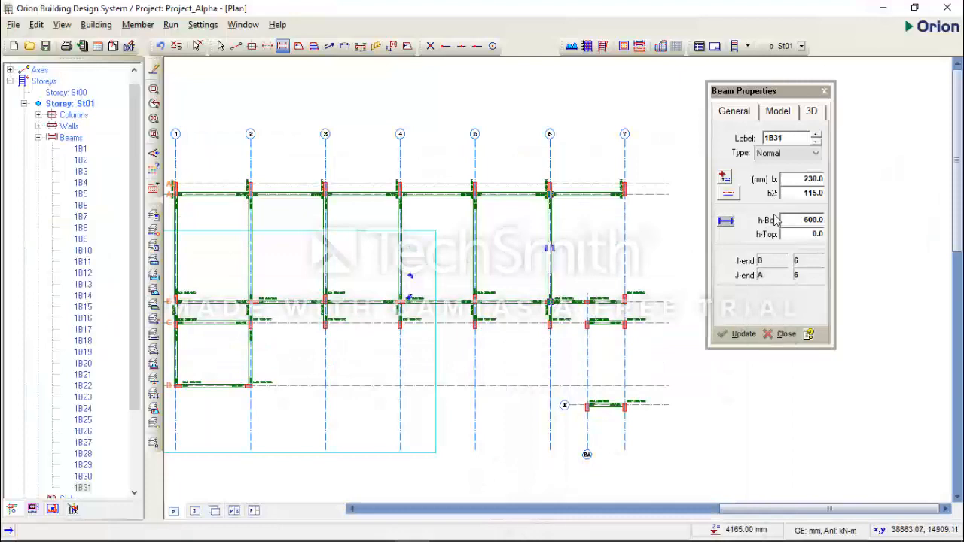
Switch to Orion, set h-Bot to 450 mm, and model 230 mm wide beams along axis 6A from axis B through C to E
{"action": "left_click", "coordinate": [808, 220]}
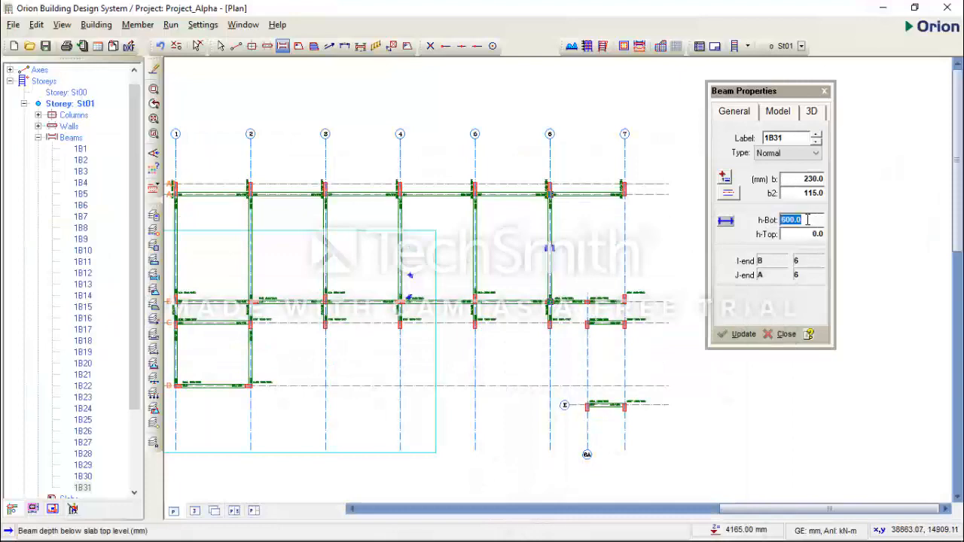
{"action": "type", "text": "450"}
{"action": "key", "text": "Tab"}
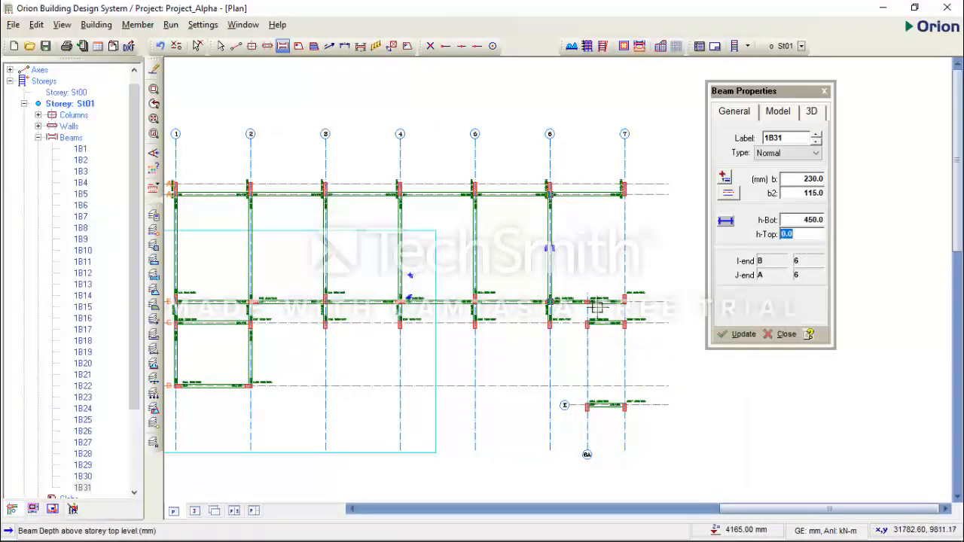
{"action": "middle_click_drag", "start_coordinate": [596, 314], "coordinate": [566, 223]}
{"action": "scroll", "coordinate": [567, 223], "scroll_direction": "up", "scroll_amount": 2}
{"action": "left_click_drag", "start_coordinate": [553, 218], "coordinate": [554, 381]}
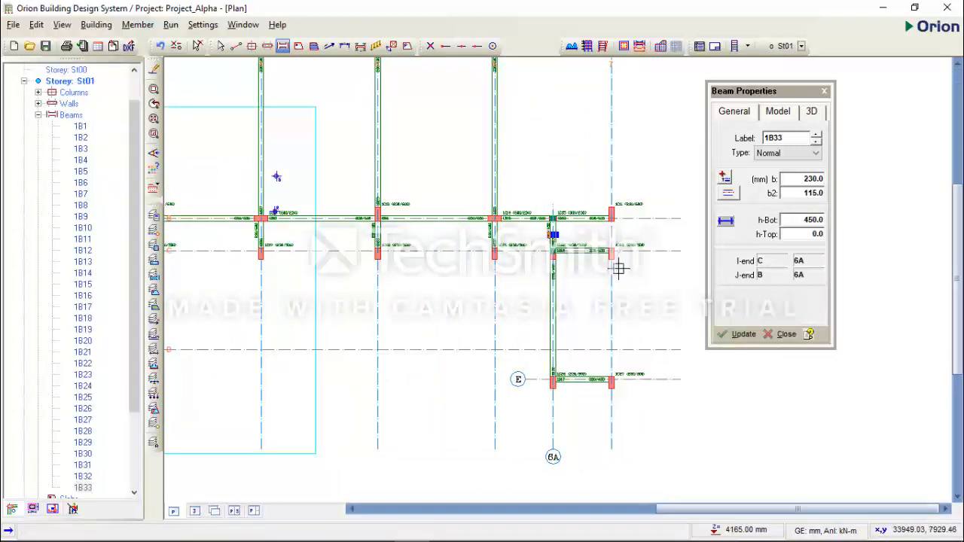
{"action": "scroll", "coordinate": [618, 269], "scroll_direction": "down", "scroll_amount": 1}
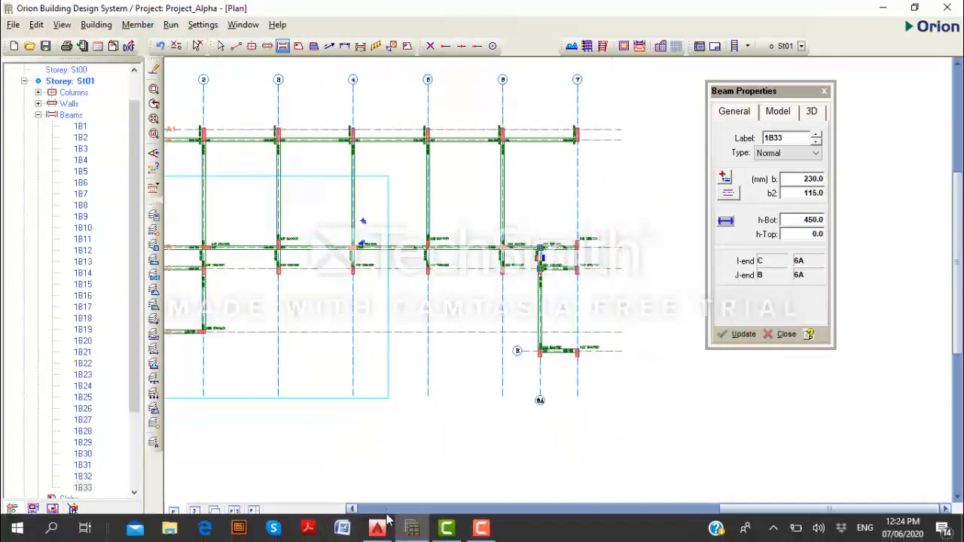
Switch to AutoCAD and examine the beam sizes along axis 7 from axis A down to E on the 1st Floor GA
{"action": "left_click", "coordinate": [377, 531]}
{"action": "scroll", "coordinate": [370, 450], "scroll_direction": "down", "scroll_amount": 4}
{"action": "scroll", "coordinate": [530, 208], "scroll_direction": "up", "scroll_amount": 4}
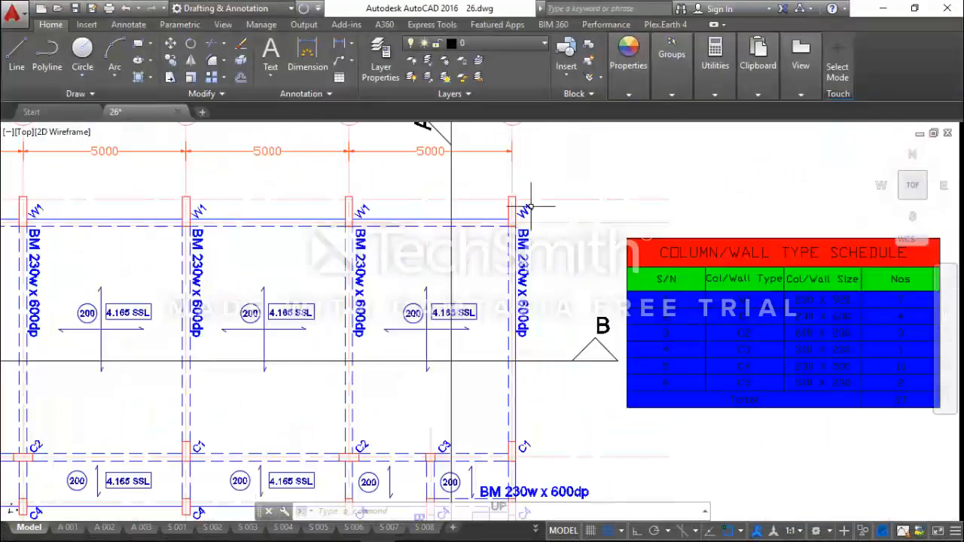
{"action": "middle_click_drag", "start_coordinate": [536, 277], "coordinate": [516, 189]}
{"action": "scroll", "coordinate": [523, 217], "scroll_direction": "down", "scroll_amount": 4}
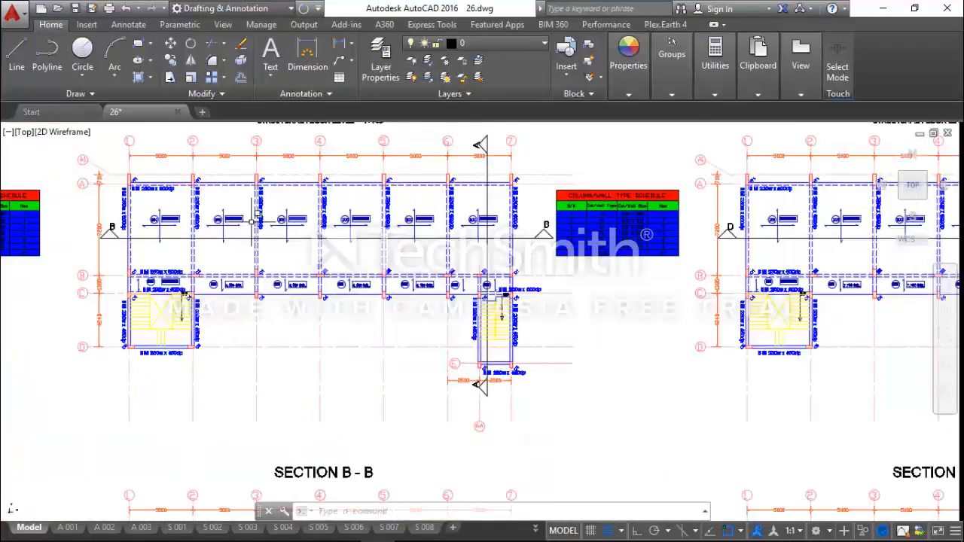
{"action": "scroll", "coordinate": [533, 287], "scroll_direction": "up", "scroll_amount": 2}
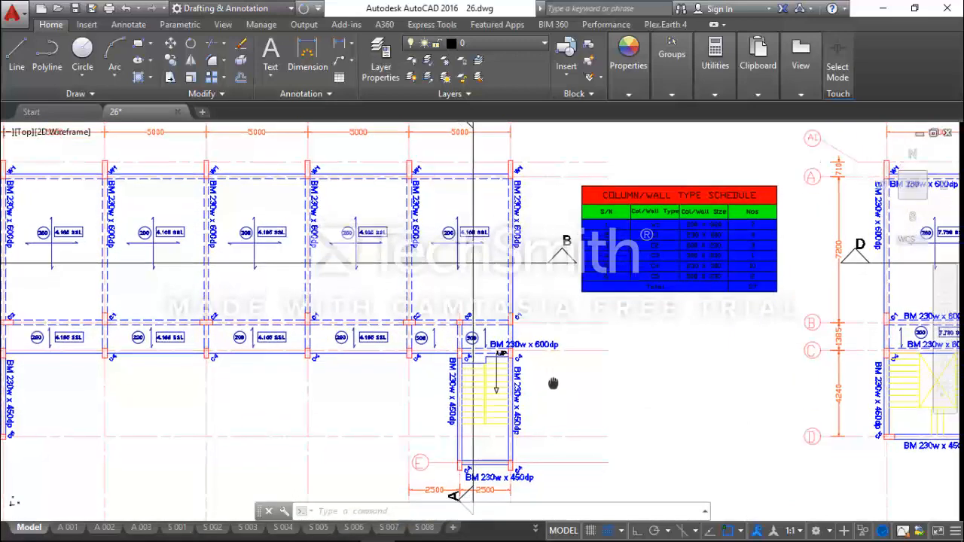
{"action": "scroll", "coordinate": [527, 362], "scroll_direction": "up", "scroll_amount": 2}
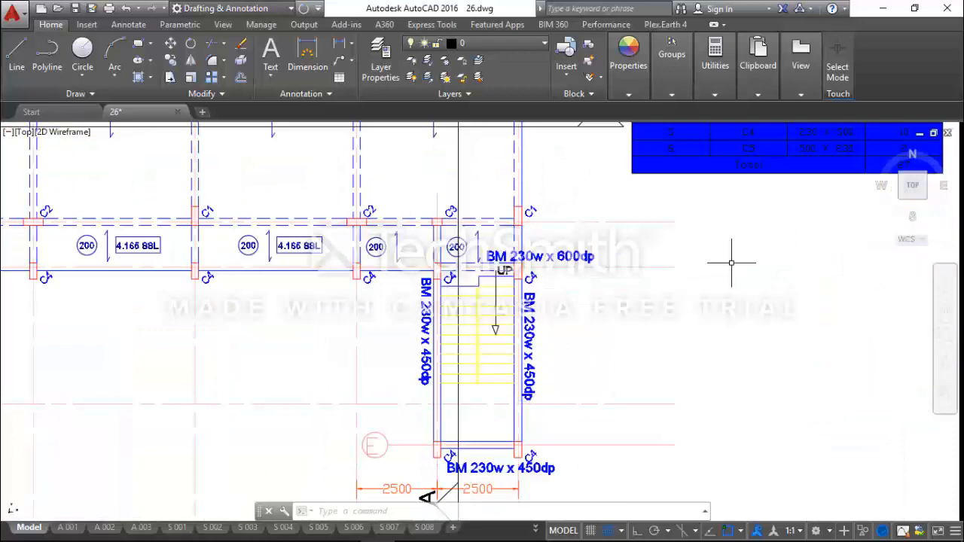
Switch to Orion, set h-Bot to 600 mm, and model 230 mm wide beams along axis 7 from axis A through B to C
{"action": "left_click", "coordinate": [882, 8]}
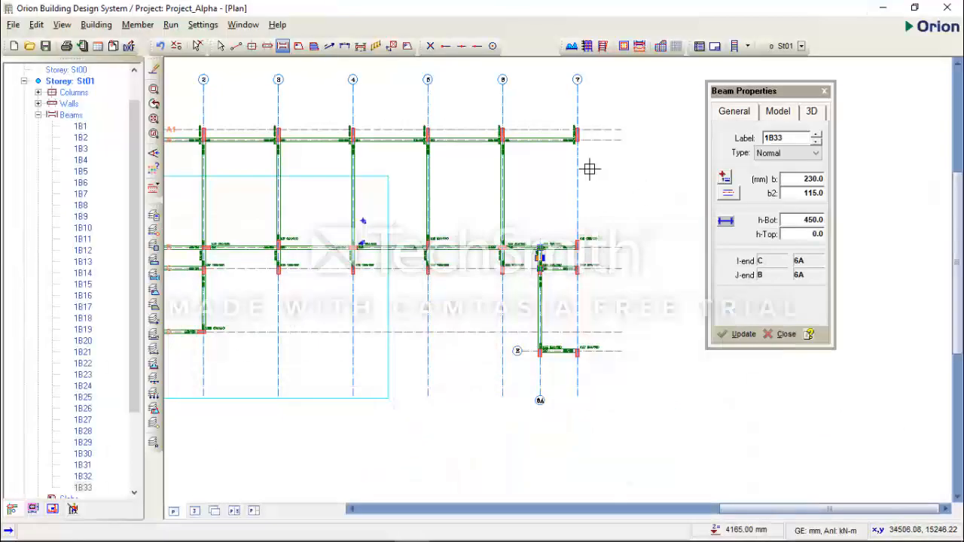
{"action": "left_click", "coordinate": [799, 220]}
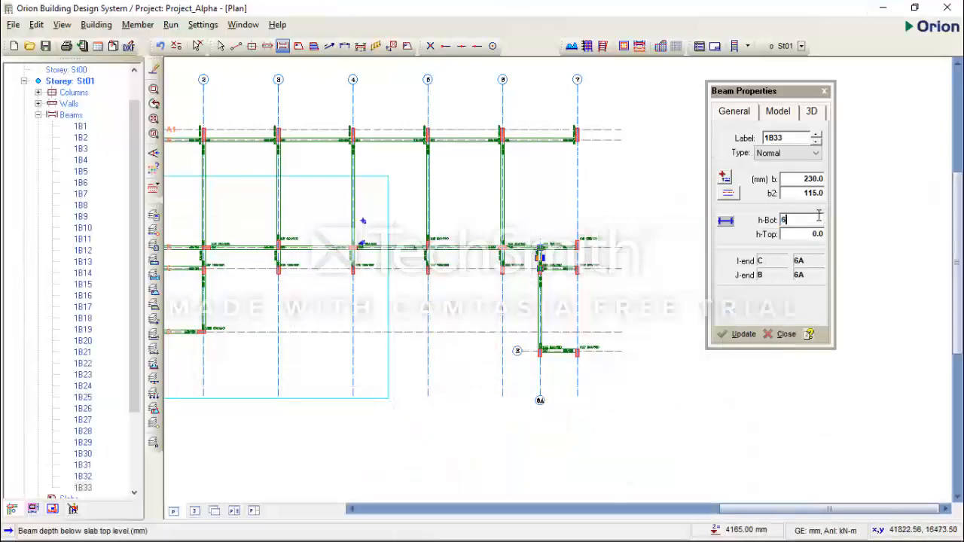
{"action": "left_click", "coordinate": [804, 233]}
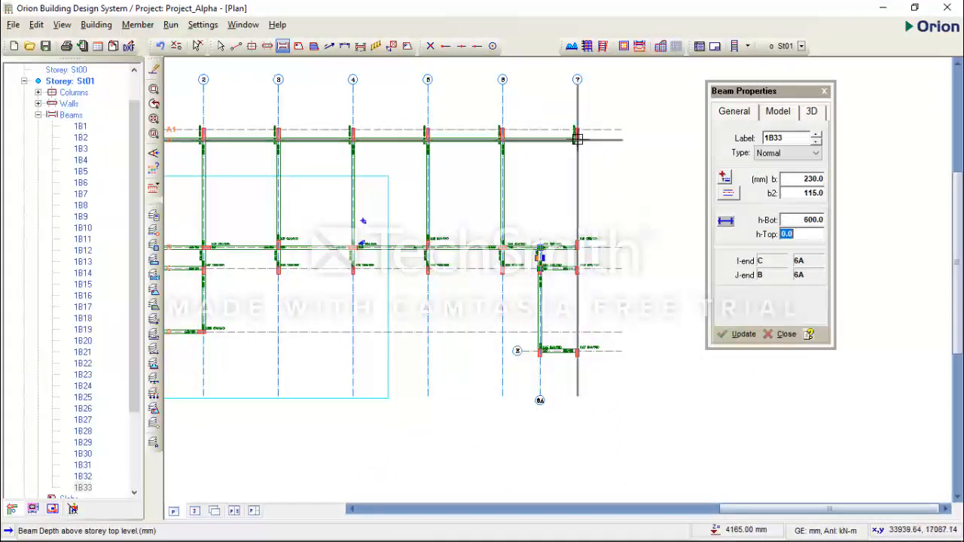
{"action": "scroll", "coordinate": [580, 139], "scroll_direction": "up", "scroll_amount": 2}
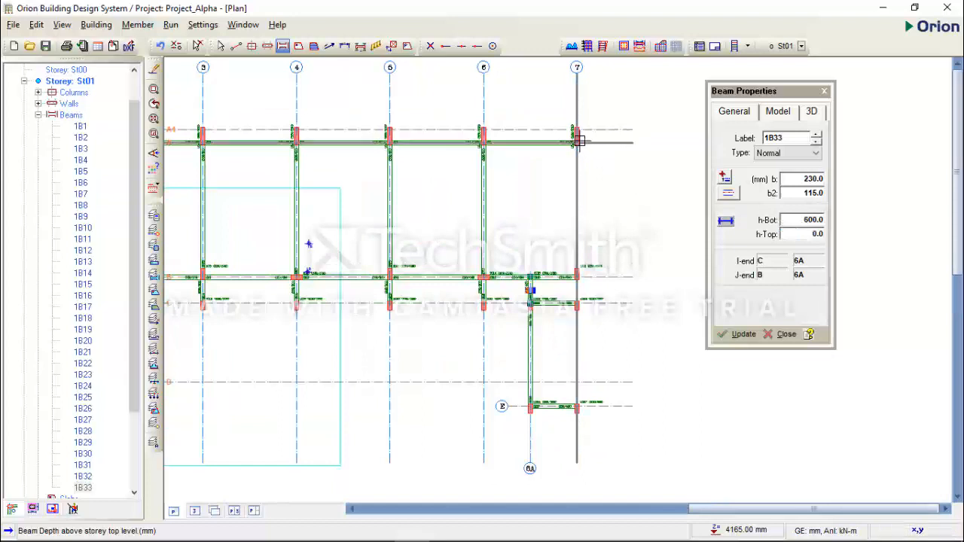
{"action": "left_click", "coordinate": [578, 141]}
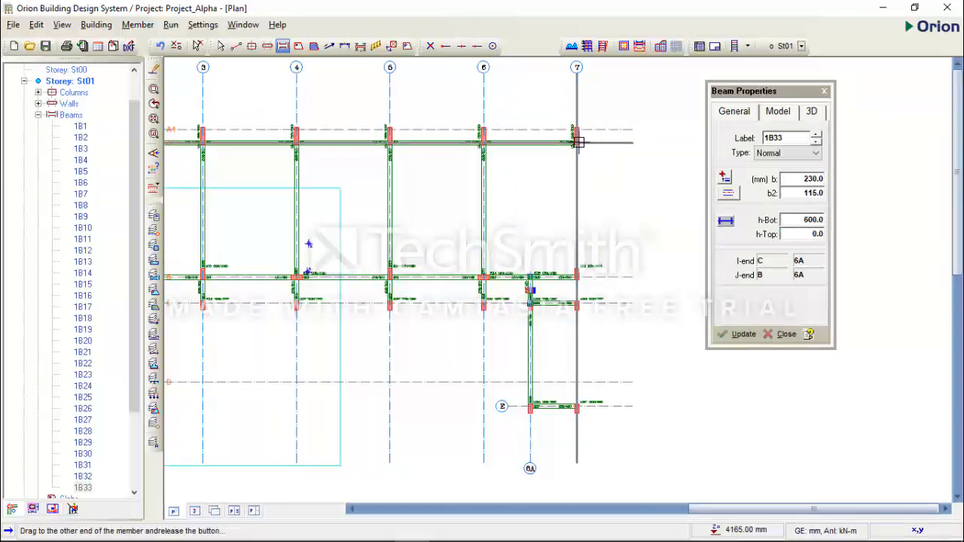
{"action": "left_click_drag", "start_coordinate": [577, 142], "coordinate": [576, 304]}
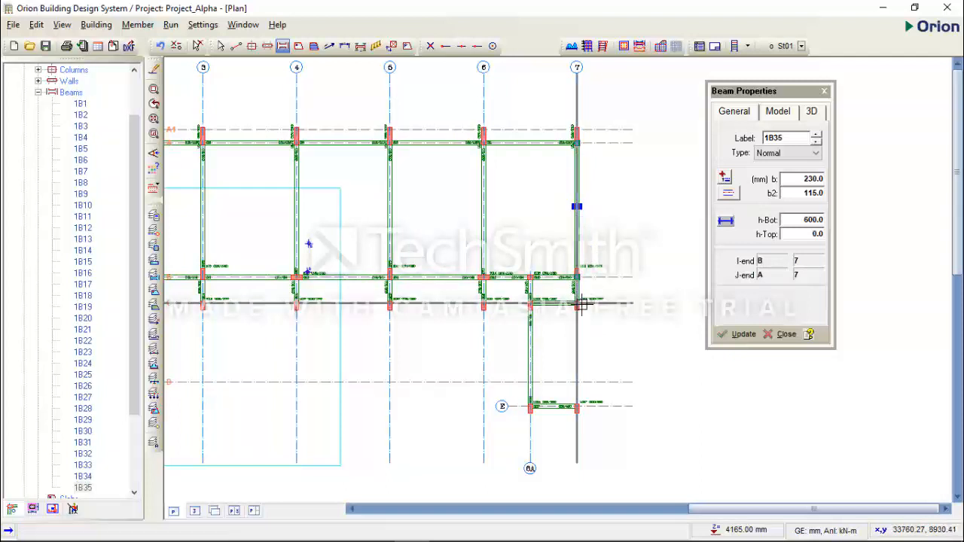
Set h-Bot to 450 mm and model a 230 mm wide beam along axis 7 between axes C and E
{"action": "left_click", "coordinate": [798, 223]}
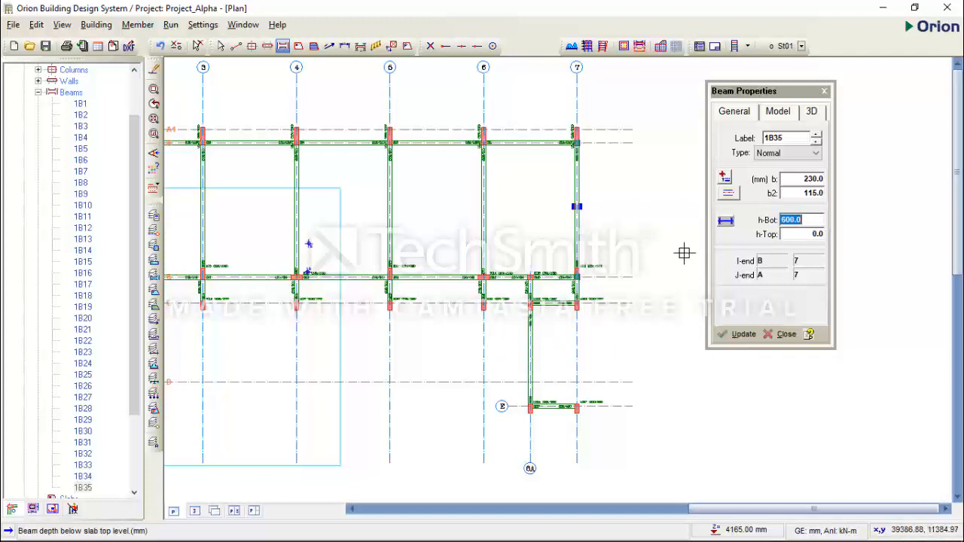
{"action": "left_click", "coordinate": [576, 304]}
{"action": "left_click", "coordinate": [577, 406]}
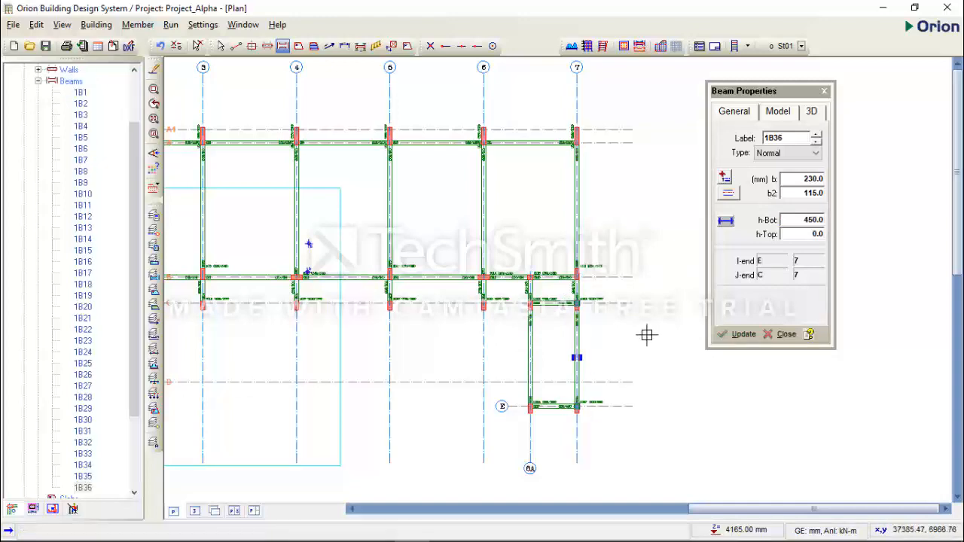
Leave beam insertion and examine the labels and sizes of the modelled beams across the St01 plan
{"action": "scroll", "coordinate": [590, 388], "scroll_direction": "up", "scroll_amount": 4}
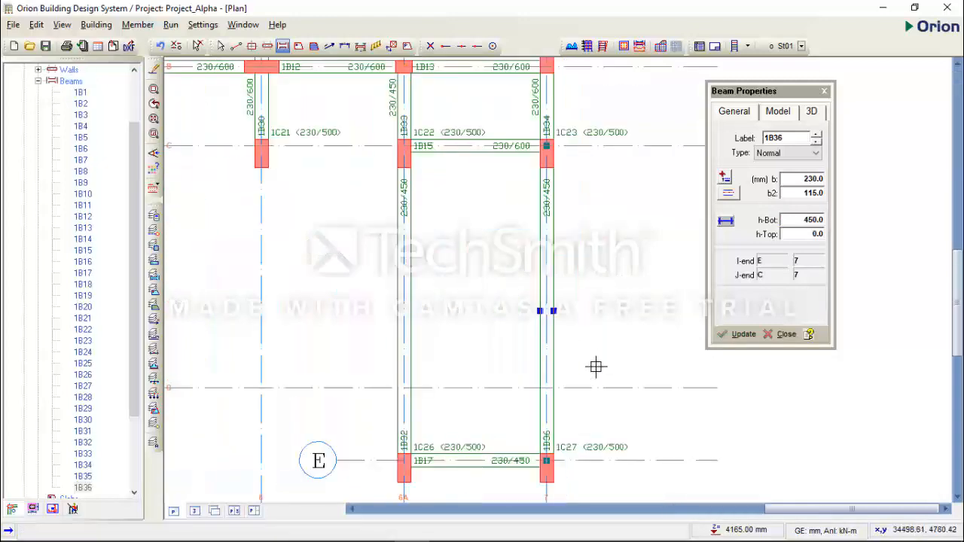
{"action": "scroll", "coordinate": [599, 355], "scroll_direction": "down", "scroll_amount": 2}
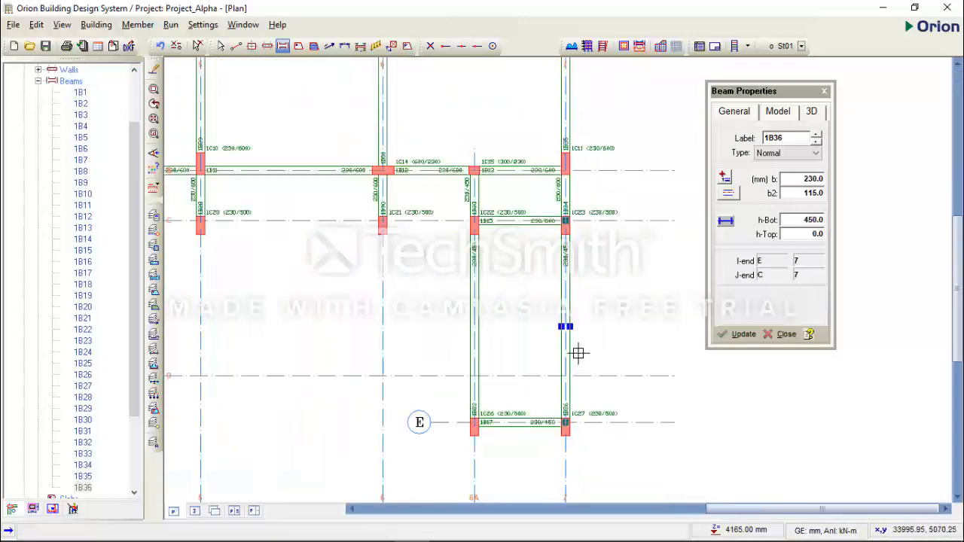
{"action": "key", "text": "Escape"}
{"action": "left_click", "coordinate": [566, 344]}
{"action": "scroll", "coordinate": [585, 381], "scroll_direction": "down", "scroll_amount": 2}
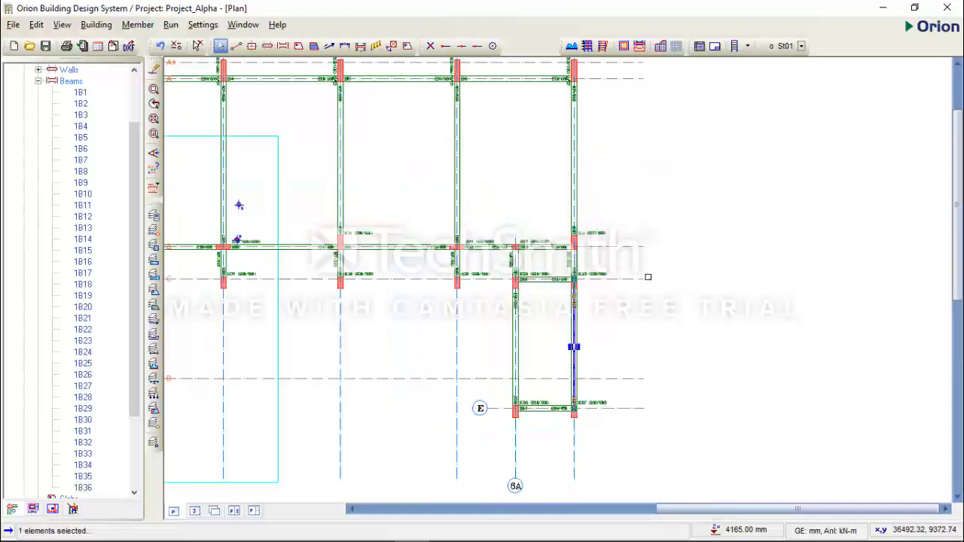
{"action": "scroll", "coordinate": [644, 280], "scroll_direction": "down", "scroll_amount": 4}
{"action": "scroll", "coordinate": [432, 235], "scroll_direction": "up", "scroll_amount": 5}
{"action": "scroll", "coordinate": [432, 254], "scroll_direction": "down", "scroll_amount": 2}
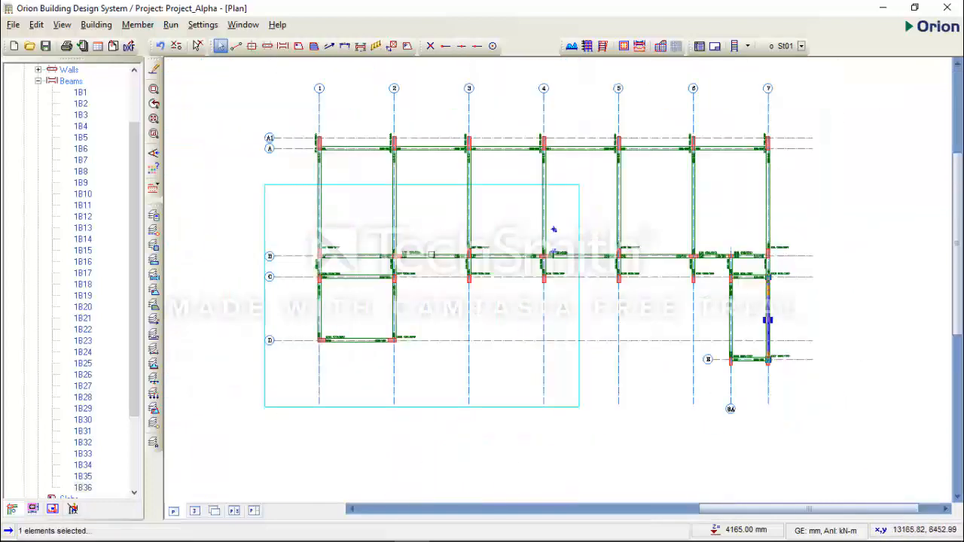
{"action": "scroll", "coordinate": [318, 151], "scroll_direction": "up", "scroll_amount": 5}
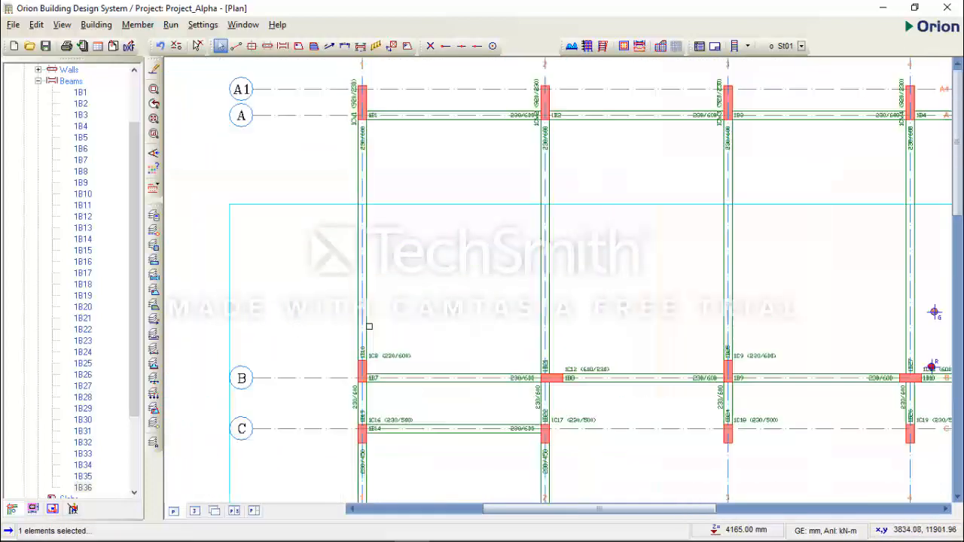
Examine the labels and sizes of the beams along axis 1 from A to C, and review the whole St01 beam layout
{"action": "scroll", "coordinate": [366, 131], "scroll_direction": "up", "scroll_amount": 3}
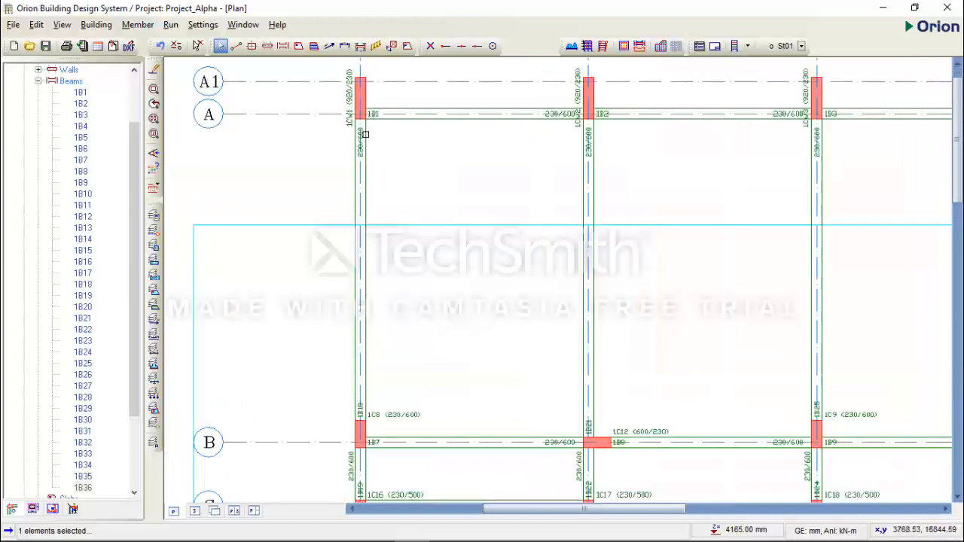
{"action": "scroll", "coordinate": [357, 157], "scroll_direction": "down", "scroll_amount": 3}
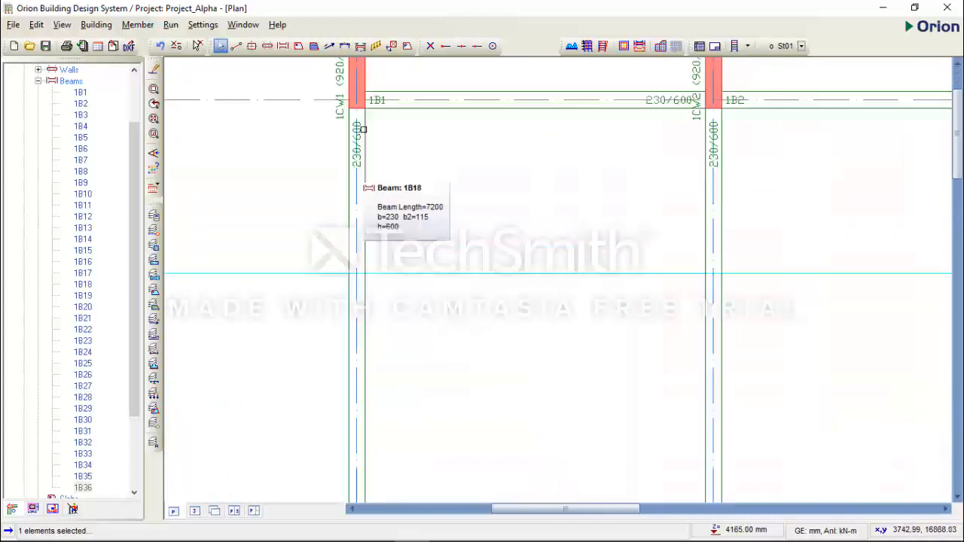
{"action": "scroll", "coordinate": [356, 151], "scroll_direction": "up", "scroll_amount": 4}
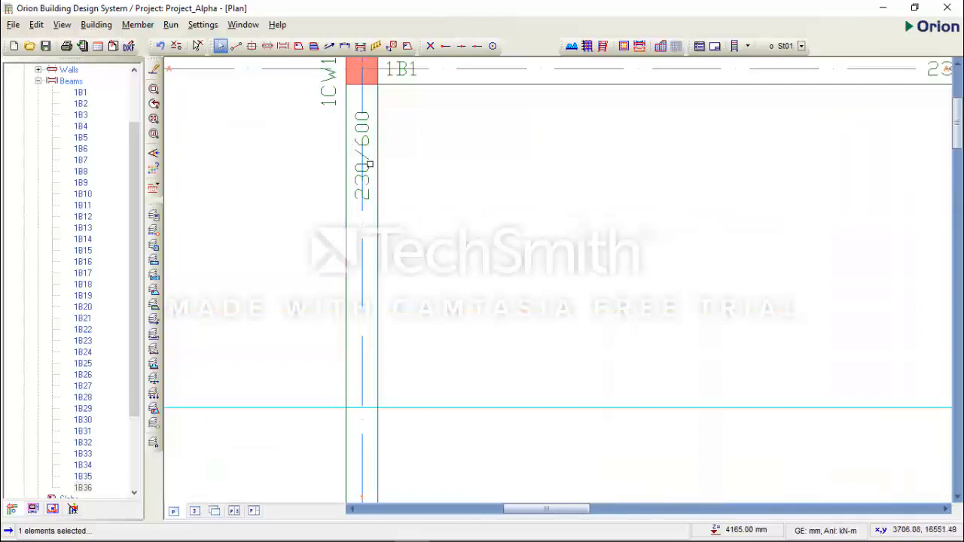
{"action": "scroll", "coordinate": [368, 153], "scroll_direction": "down", "scroll_amount": 3}
{"action": "scroll", "coordinate": [376, 301], "scroll_direction": "up", "scroll_amount": 4}
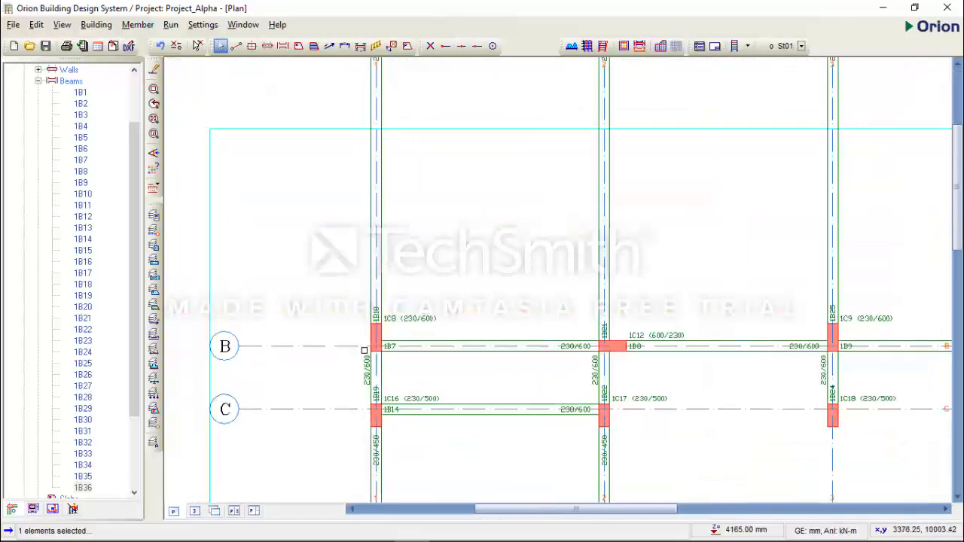
{"action": "scroll", "coordinate": [379, 305], "scroll_direction": "up", "scroll_amount": 1}
{"action": "scroll", "coordinate": [374, 304], "scroll_direction": "down", "scroll_amount": 2}
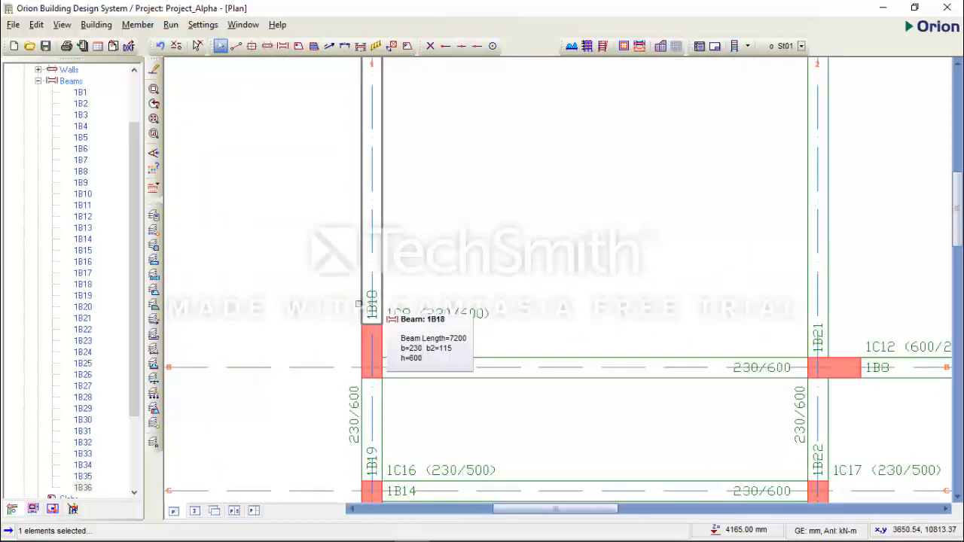
{"action": "scroll", "coordinate": [359, 304], "scroll_direction": "down", "scroll_amount": 5}
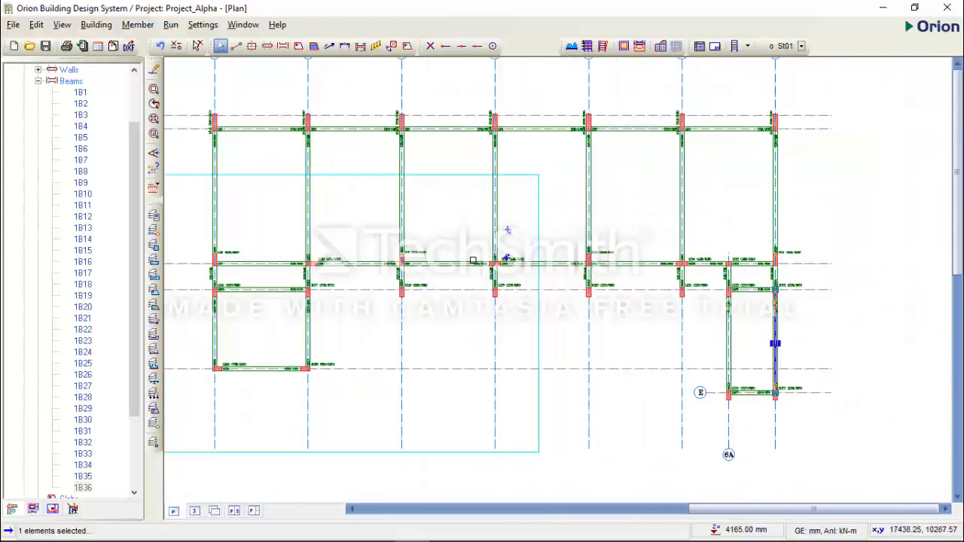
{"action": "scroll", "coordinate": [473, 260], "scroll_direction": "down", "scroll_amount": 2}
{"action": "scroll", "coordinate": [508, 258], "scroll_direction": "up", "scroll_amount": 2}
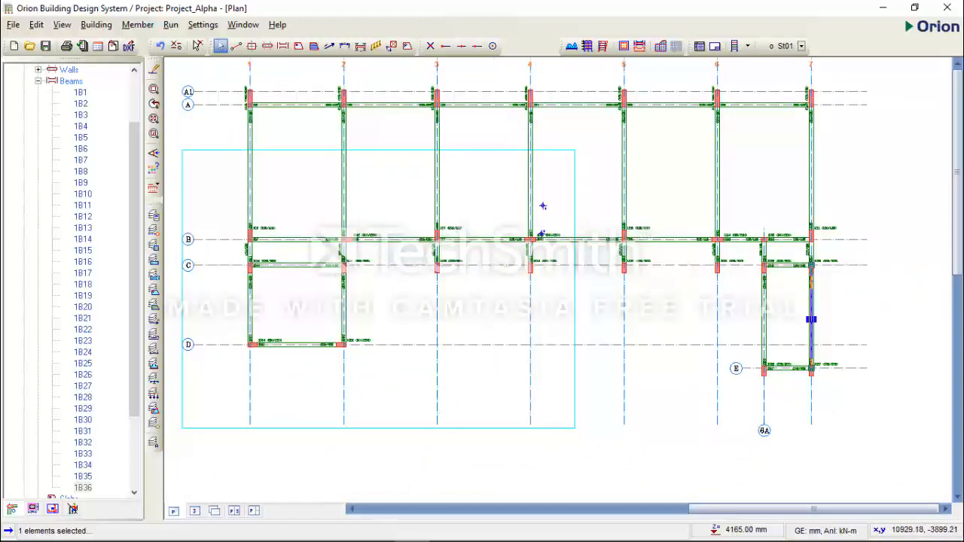
Switch to AutoCAD and examine the floor and half-landing levels on the Section GA for Stair Type 1
{"action": "mouse_move", "coordinate": [443, 540]}
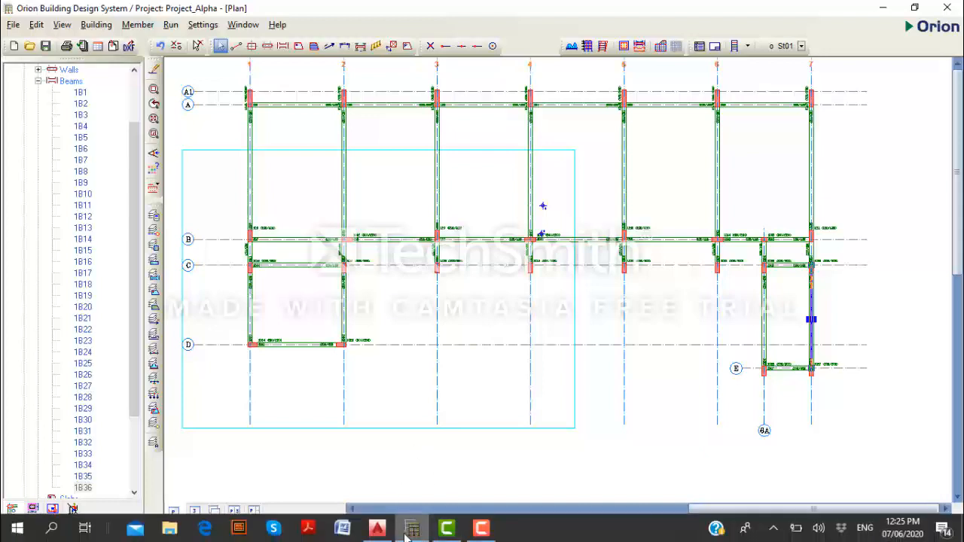
{"action": "mouse_move", "coordinate": [395, 535]}
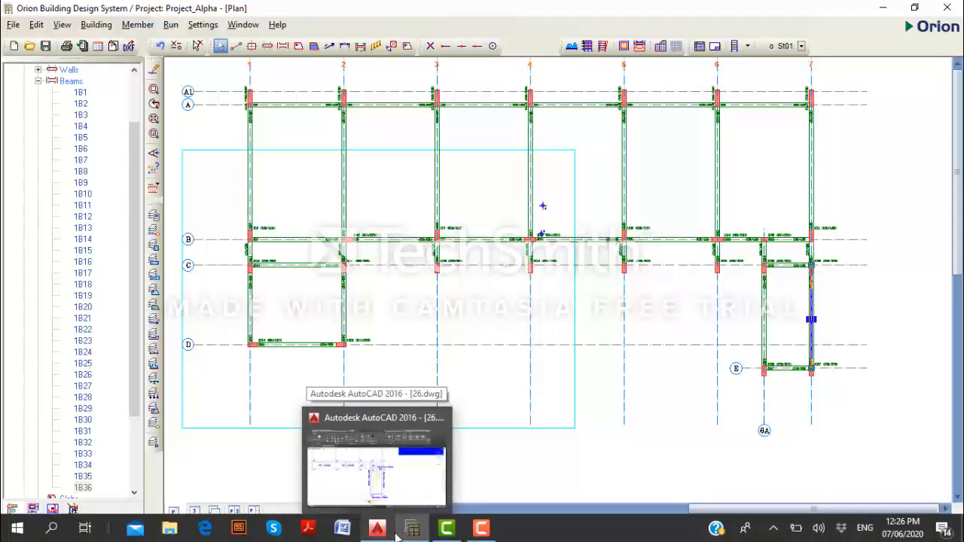
{"action": "left_click", "coordinate": [418, 485]}
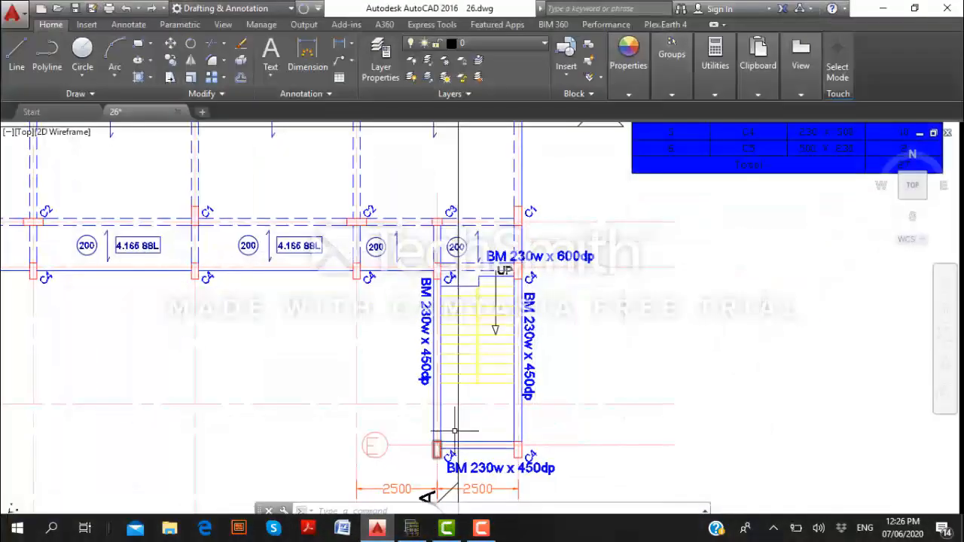
{"action": "scroll", "coordinate": [574, 314], "scroll_direction": "down", "scroll_amount": 3}
{"action": "scroll", "coordinate": [476, 326], "scroll_direction": "up", "scroll_amount": 2}
{"action": "scroll", "coordinate": [599, 319], "scroll_direction": "up", "scroll_amount": 1}
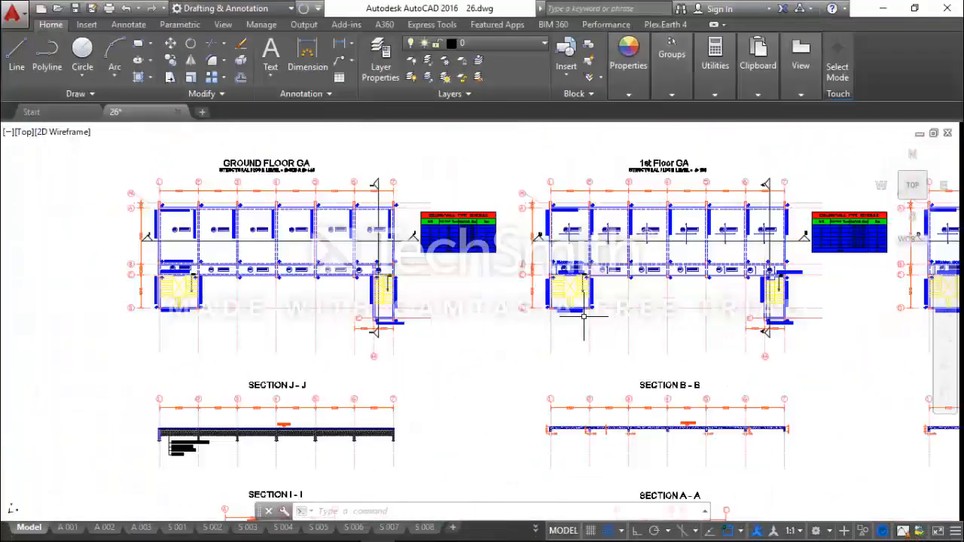
{"action": "scroll", "coordinate": [443, 318], "scroll_direction": "down", "scroll_amount": 4}
{"action": "scroll", "coordinate": [800, 334], "scroll_direction": "up", "scroll_amount": 8}
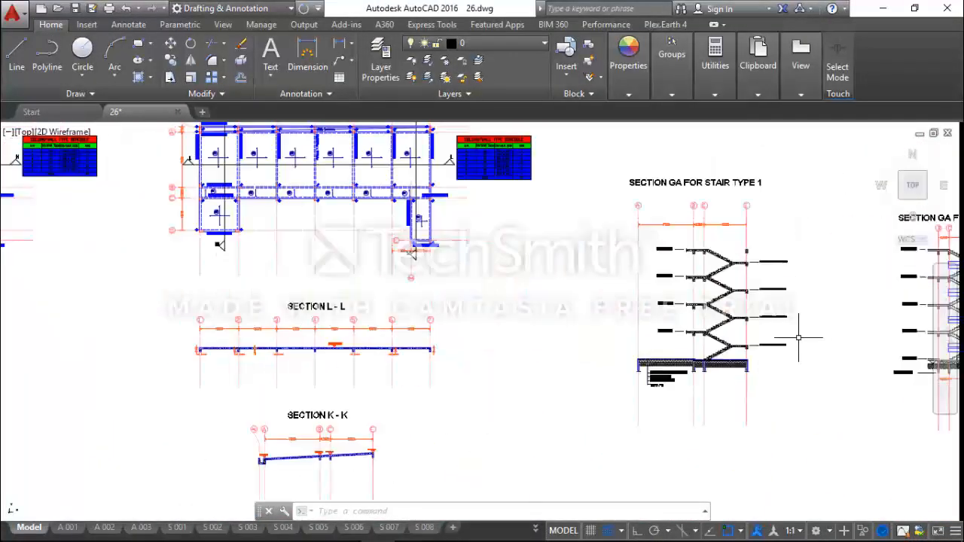
{"action": "scroll", "coordinate": [714, 310], "scroll_direction": "up", "scroll_amount": 4}
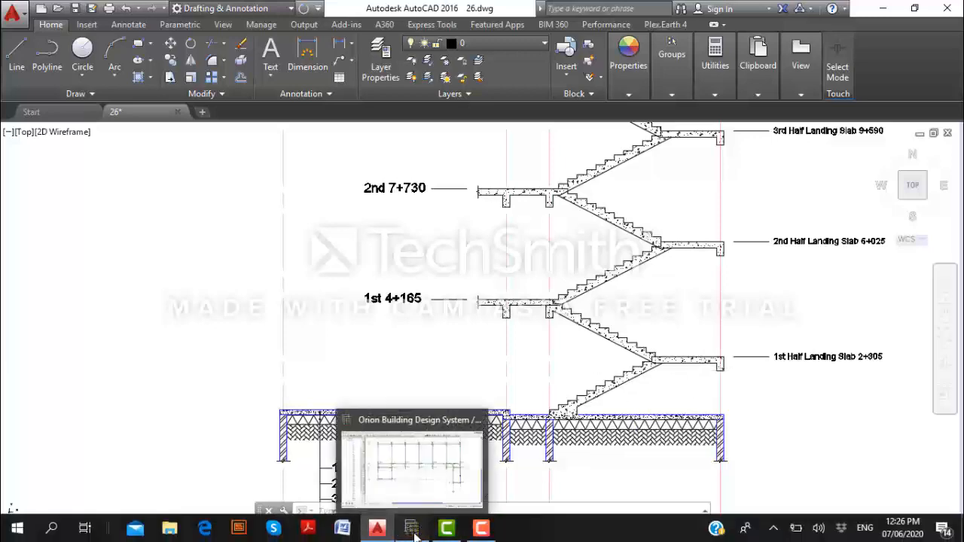
Switch to Orion and inspect the general and 3D properties of the beam on axis D between axes 1 and 2, leaving them unedited
{"action": "left_click", "coordinate": [413, 531]}
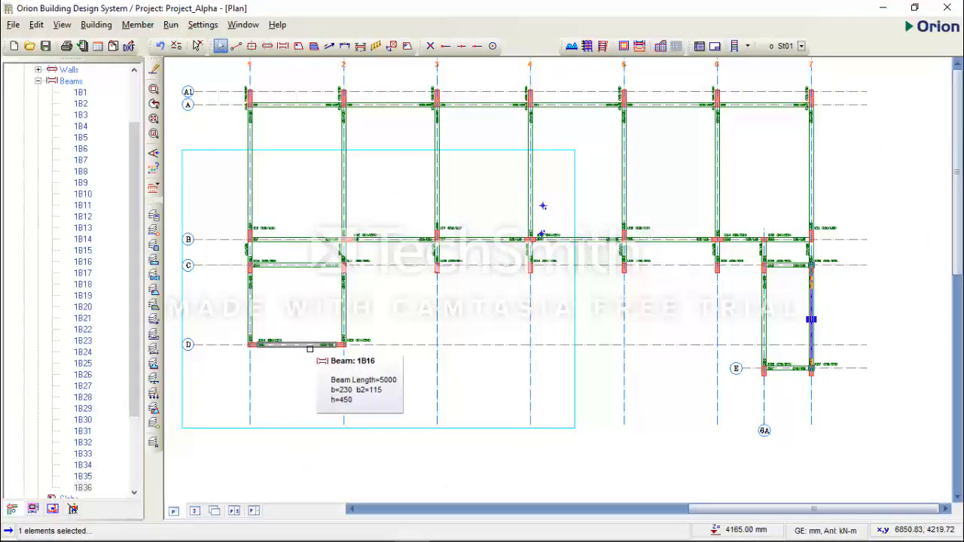
{"action": "left_click", "coordinate": [311, 350]}
{"action": "right_click", "coordinate": [312, 350]}
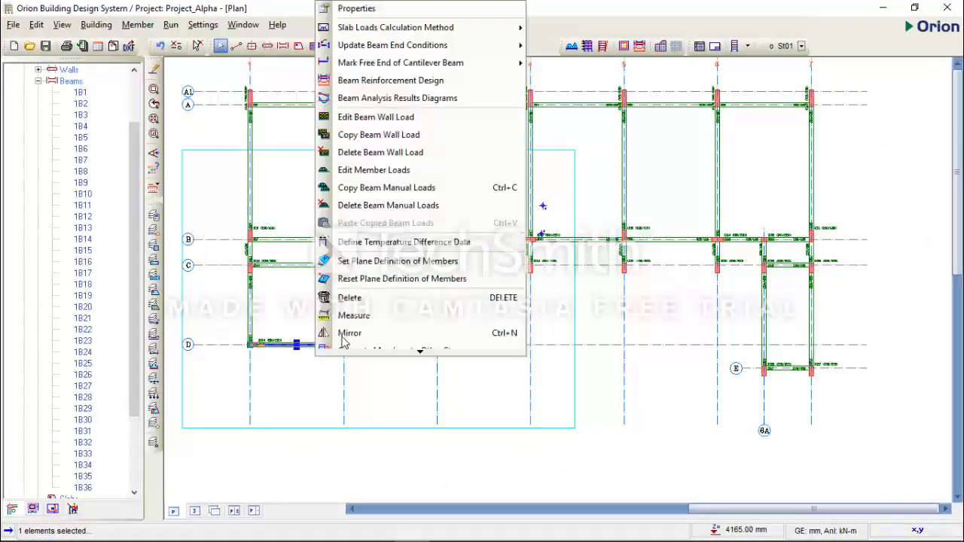
{"action": "left_click", "coordinate": [422, 8]}
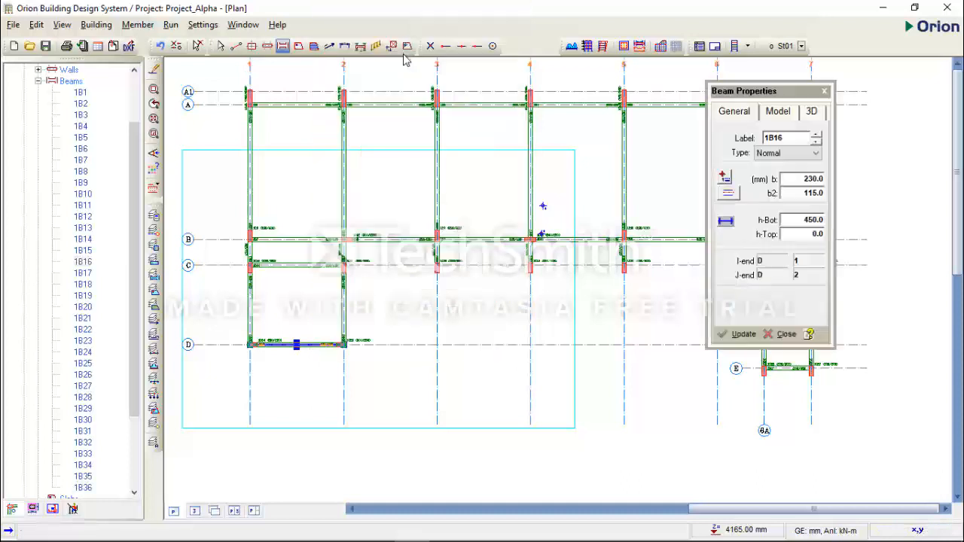
{"action": "left_click", "coordinate": [814, 113]}
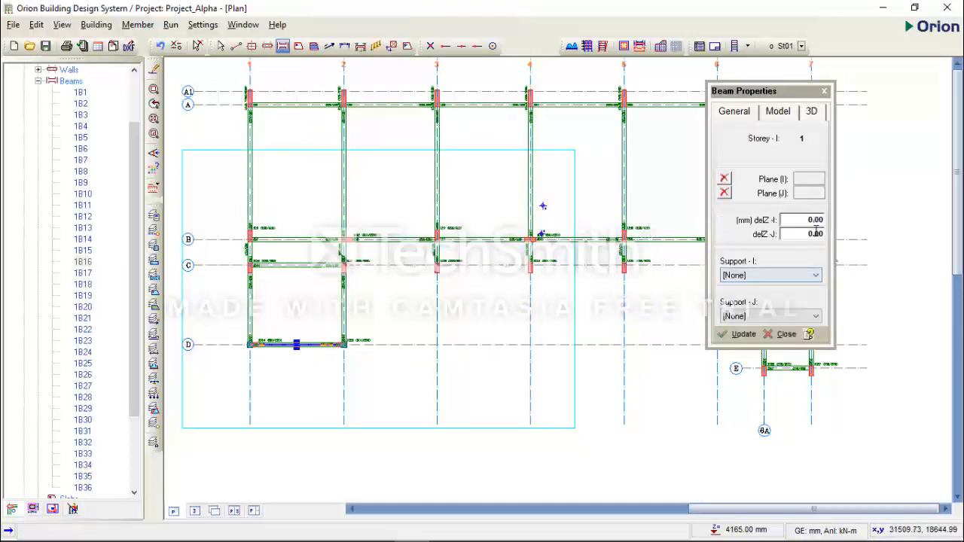
{"action": "left_click", "coordinate": [824, 92]}
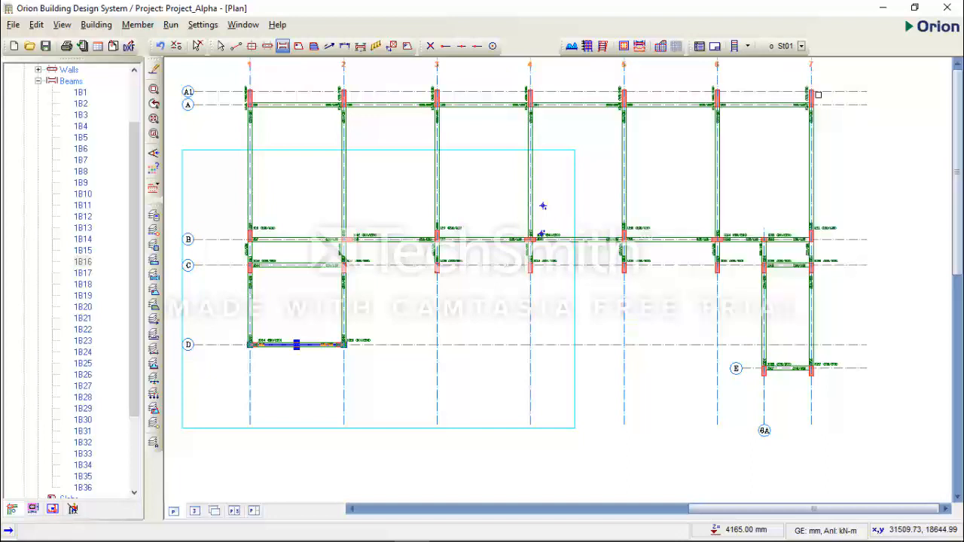
Select in turn the beams around the two stair bays: on axes D, 2 and 1, and on axes 7, 6A and E
{"action": "left_click", "coordinate": [300, 345]}
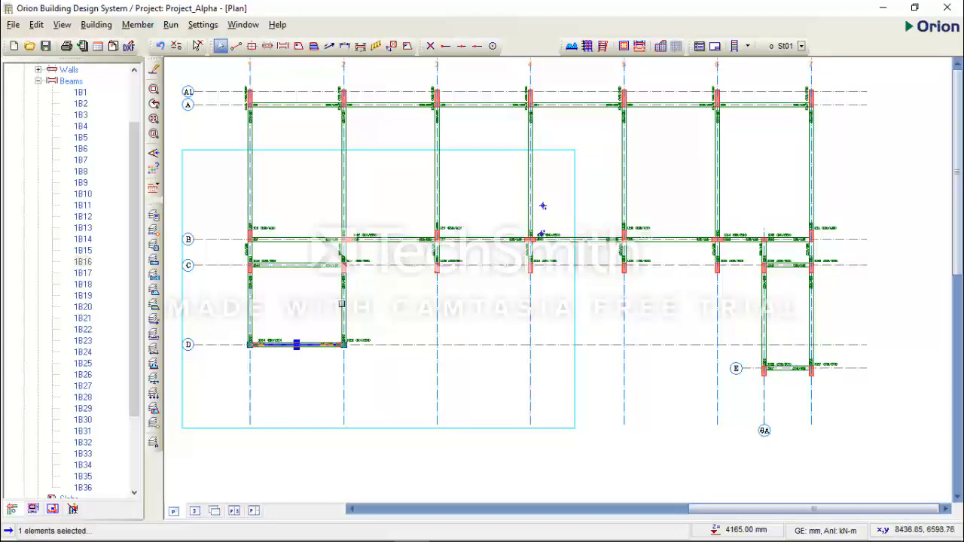
{"action": "left_click", "coordinate": [343, 304]}
{"action": "left_click", "coordinate": [253, 309]}
{"action": "left_click", "coordinate": [811, 320]}
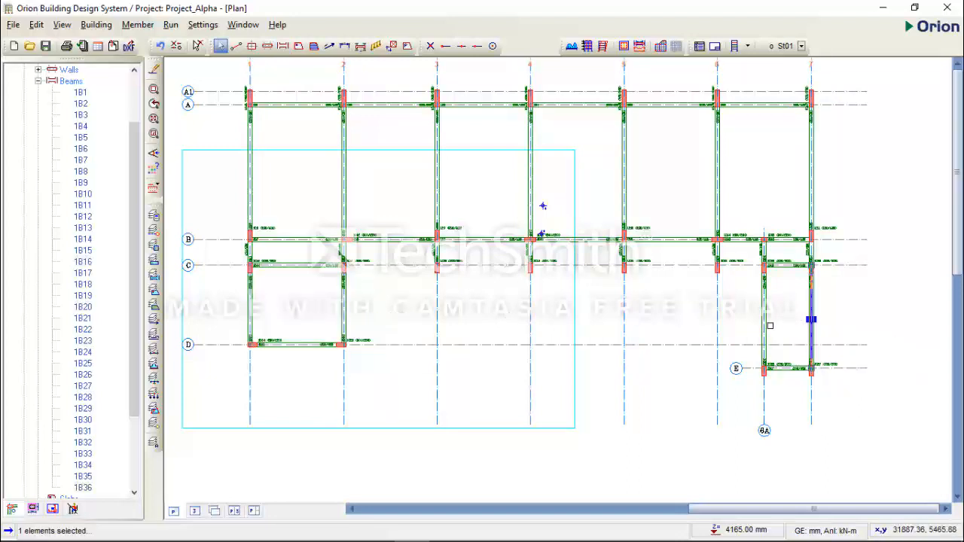
{"action": "left_click", "coordinate": [766, 322]}
{"action": "left_click", "coordinate": [787, 368]}
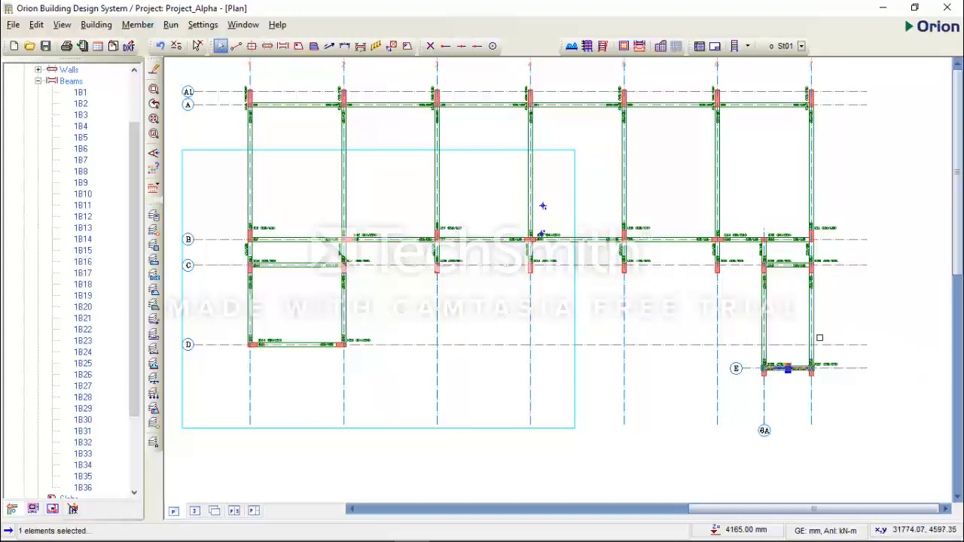